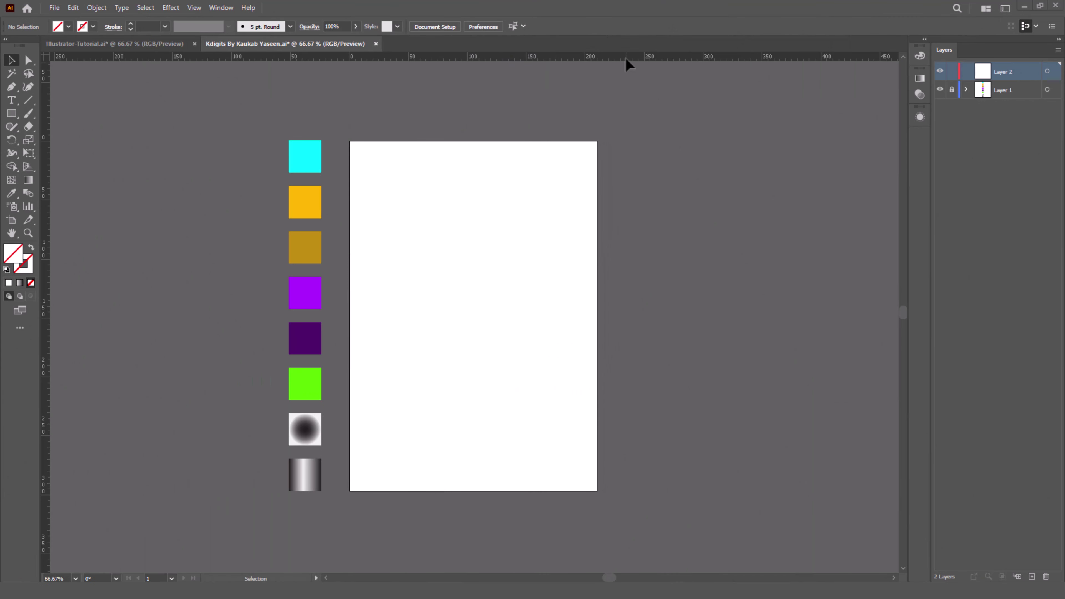
Drag three horizontal guides to split the artboard into three equal bands and a thin top strip
click(693, 492)
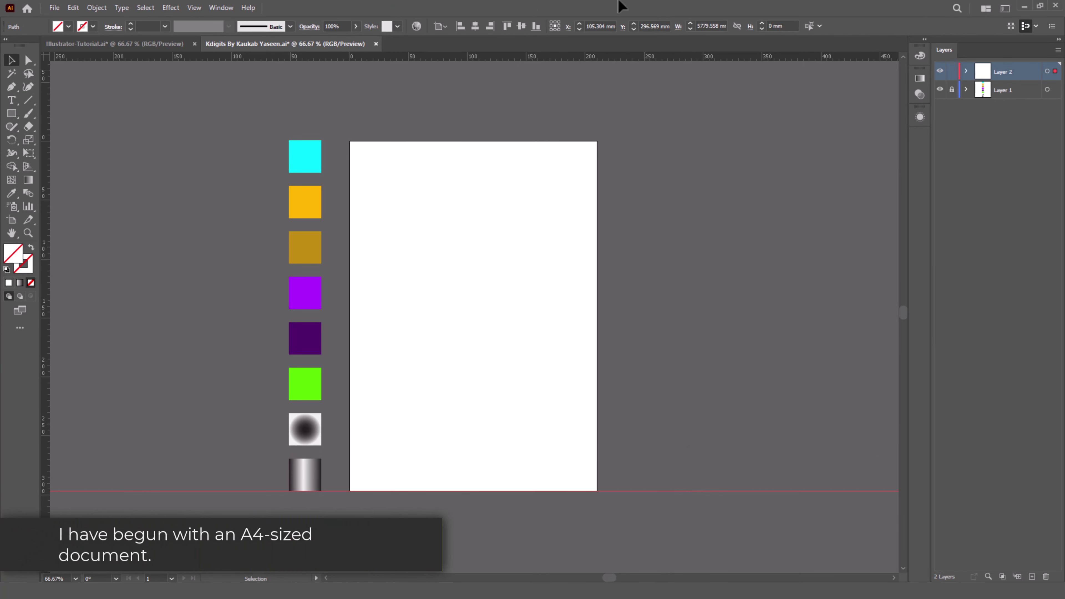
mouse_move(635, 97)
mouse_down()
mouse_move(664, 391)
mouse_move(667, 376)
mouse_up()
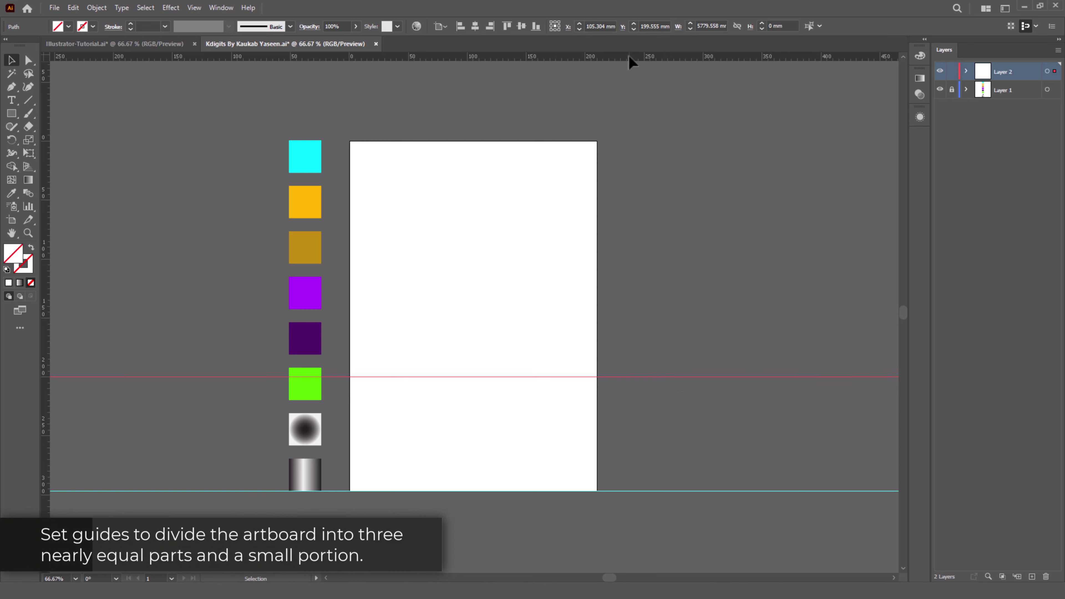
drag(629, 57, 629, 262)
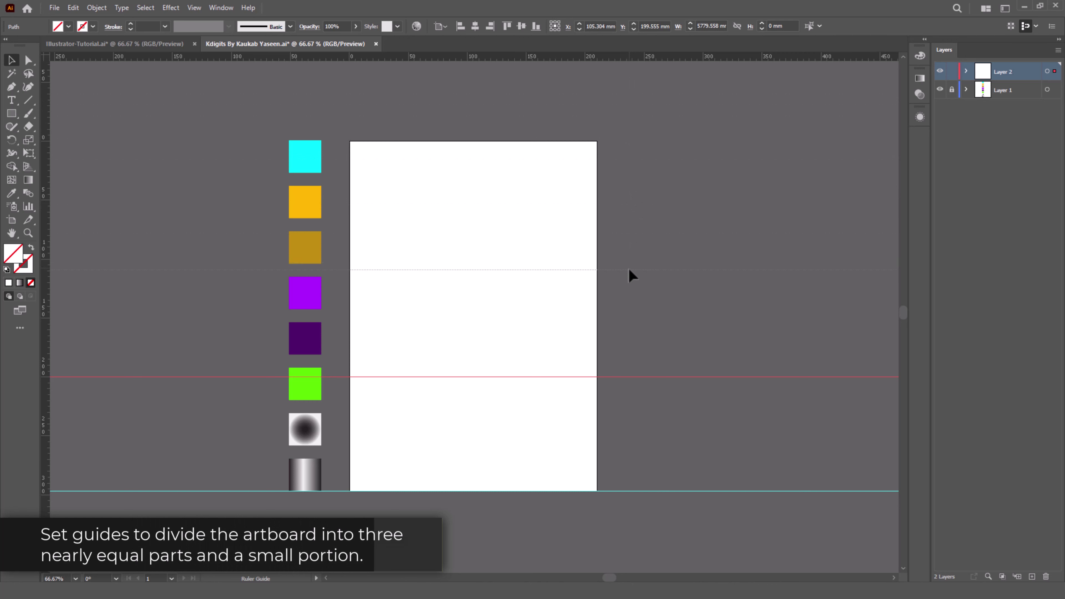
drag(626, 60, 641, 148)
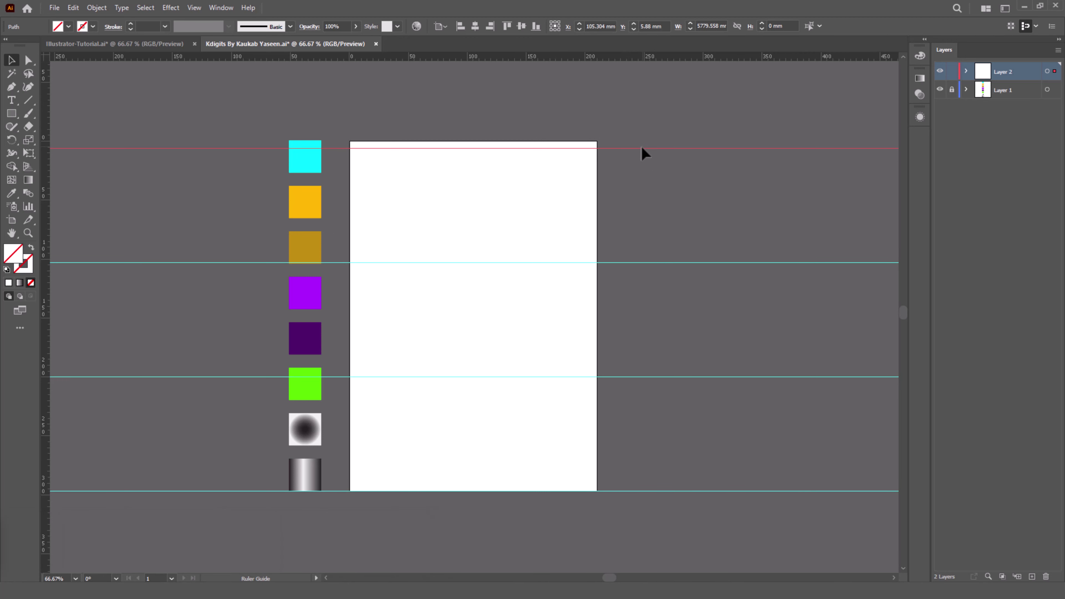
drag(642, 148, 606, 141)
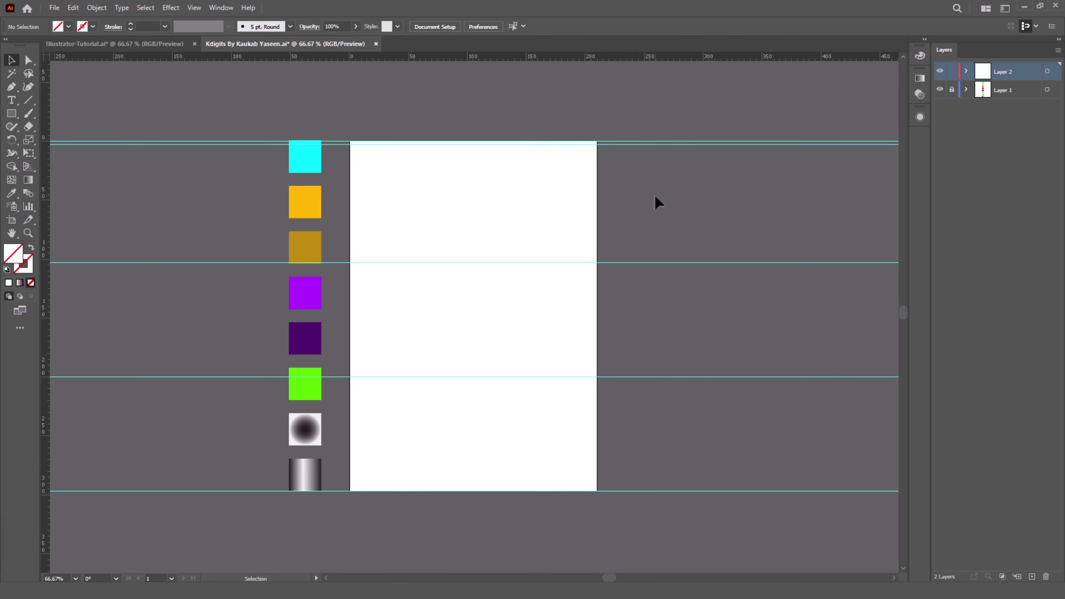
Place the leaf JPG and drag it across the artboard from the top-left corner
click(55, 7)
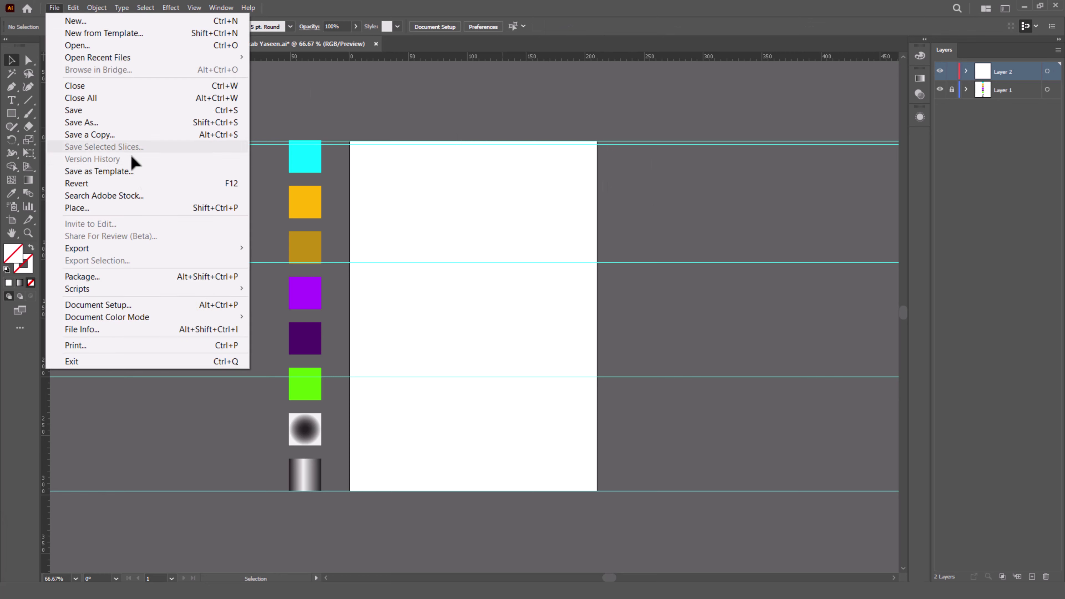
click(158, 208)
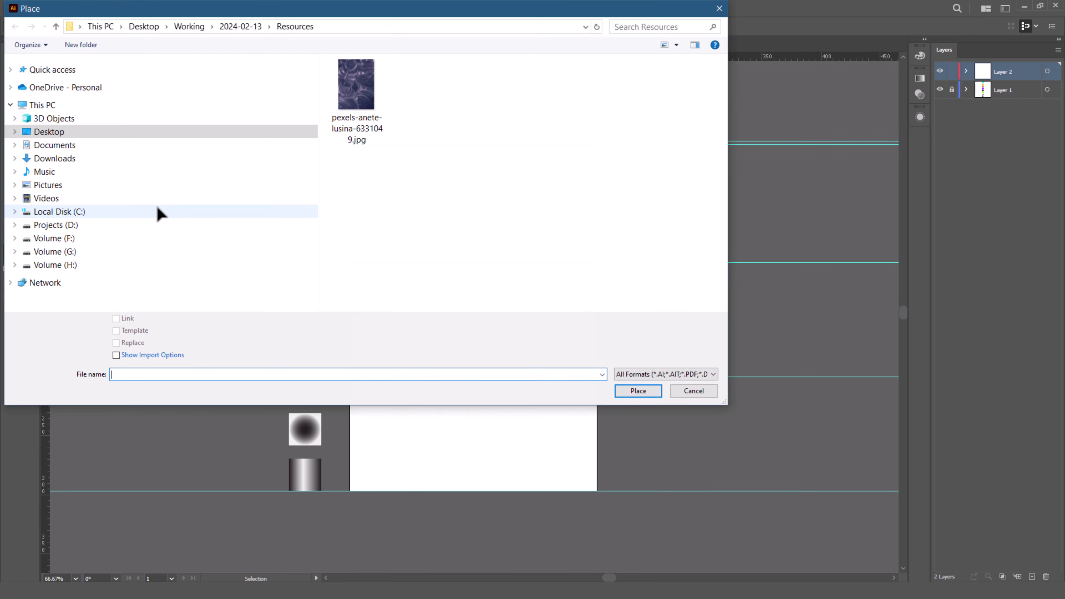
double_click(365, 87)
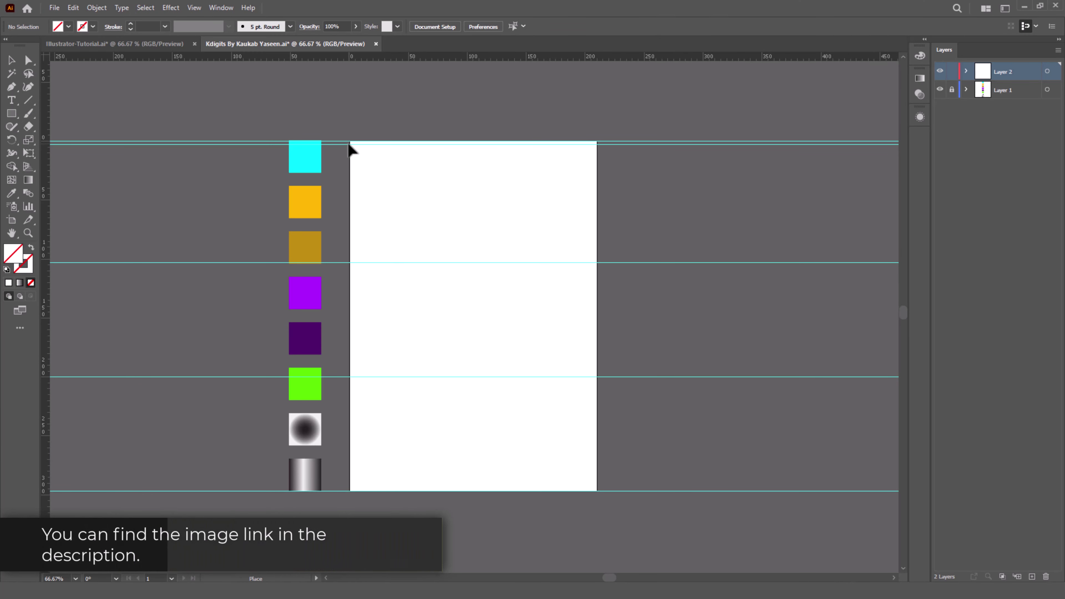
mouse_move(350, 144)
mouse_down()
mouse_move(595, 433)
mouse_move(612, 497)
mouse_up()
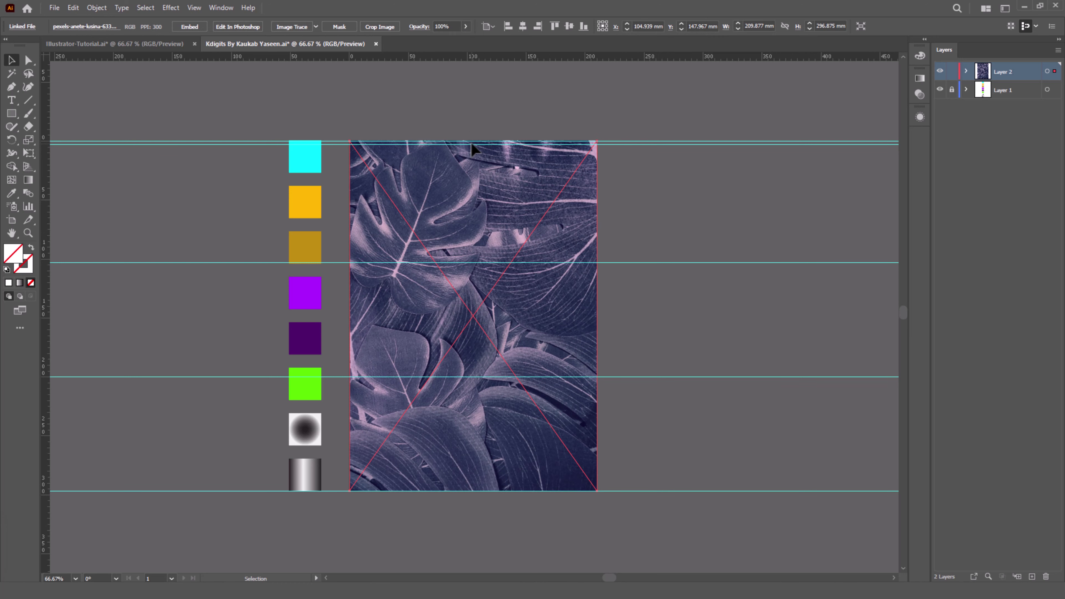
Fit the photo's top edge to the top guide and its bottom to the artboard edge
drag(473, 146, 473, 147)
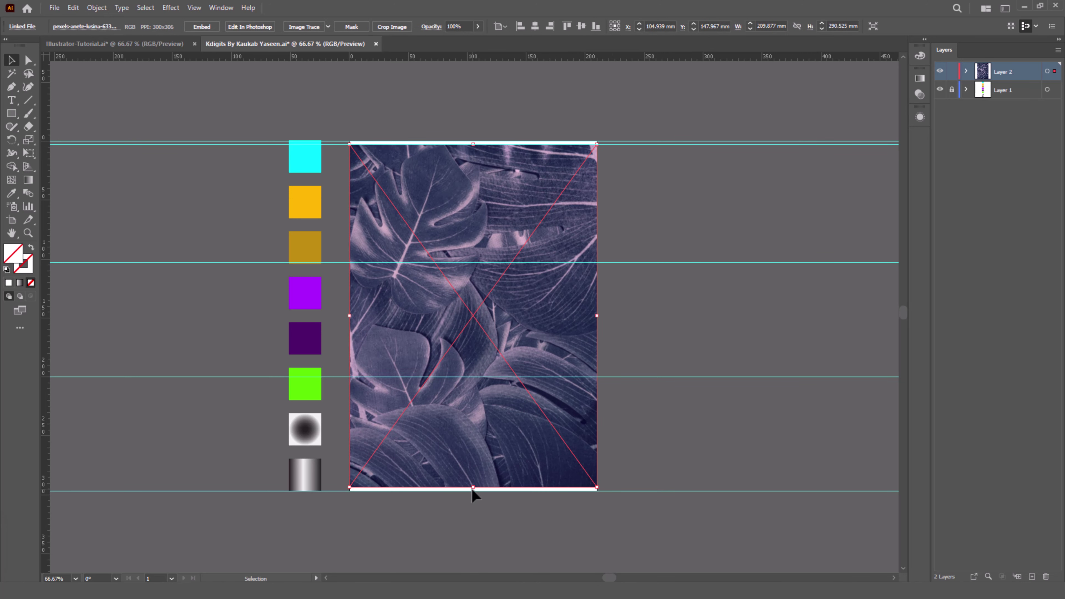
drag(473, 489, 473, 495)
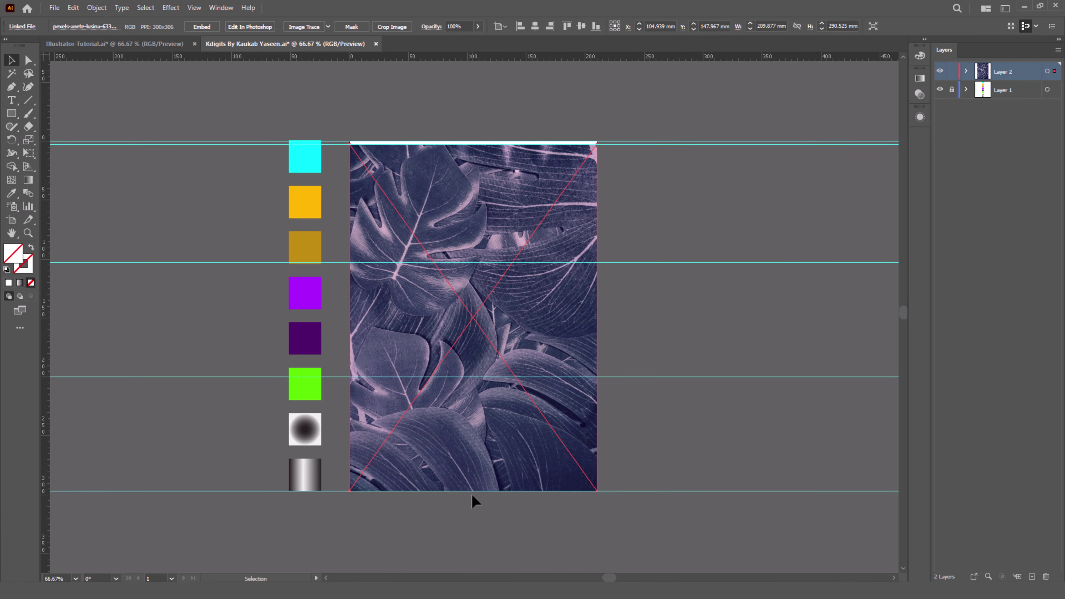
click(673, 273)
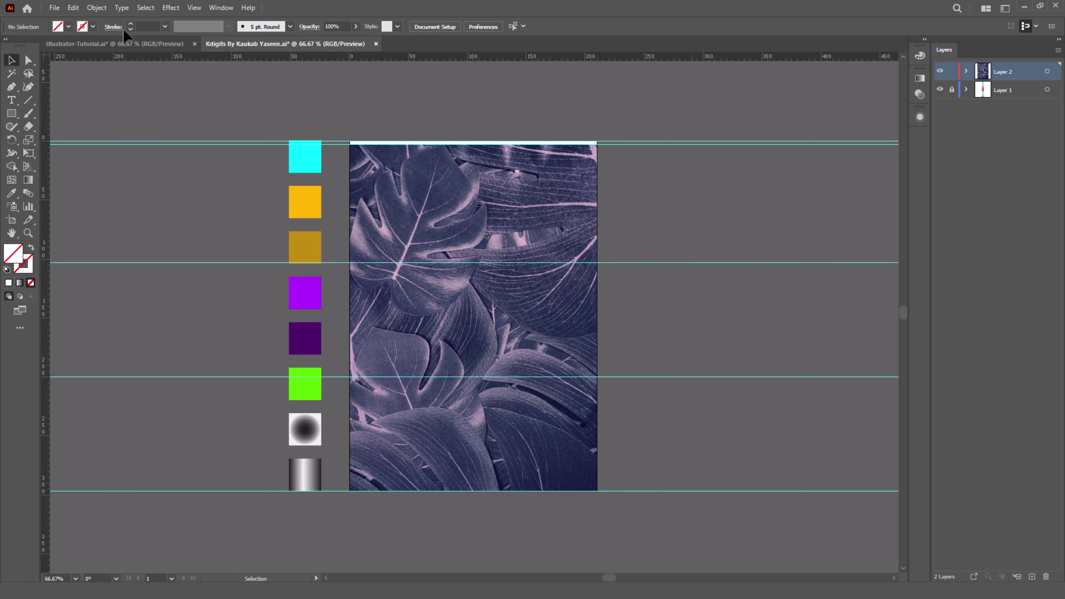
Create a black-filled 210 × 297 mm rectangle
click(68, 27)
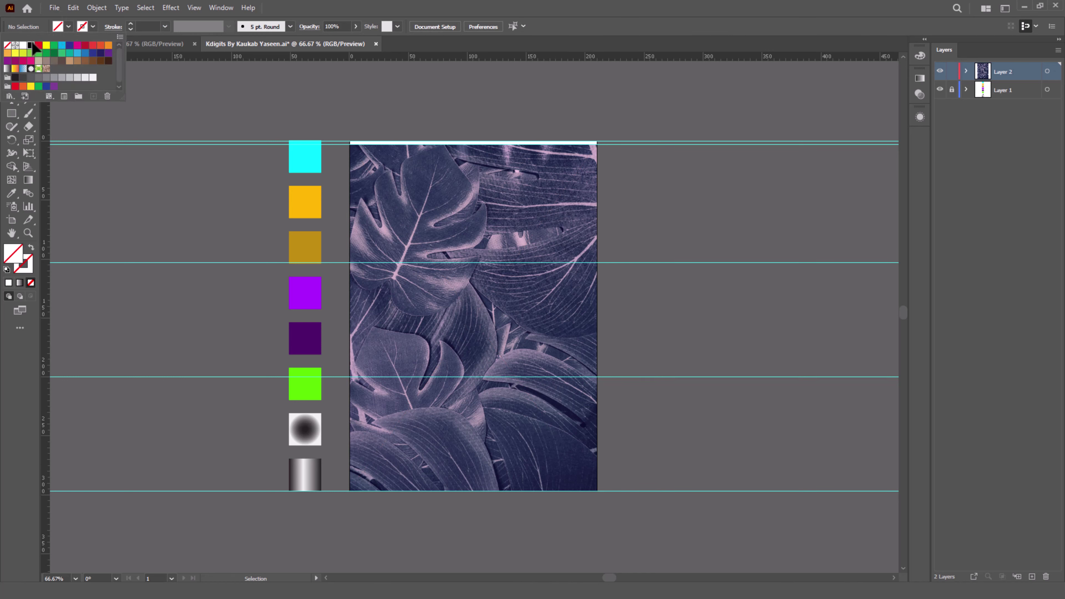
click(143, 92)
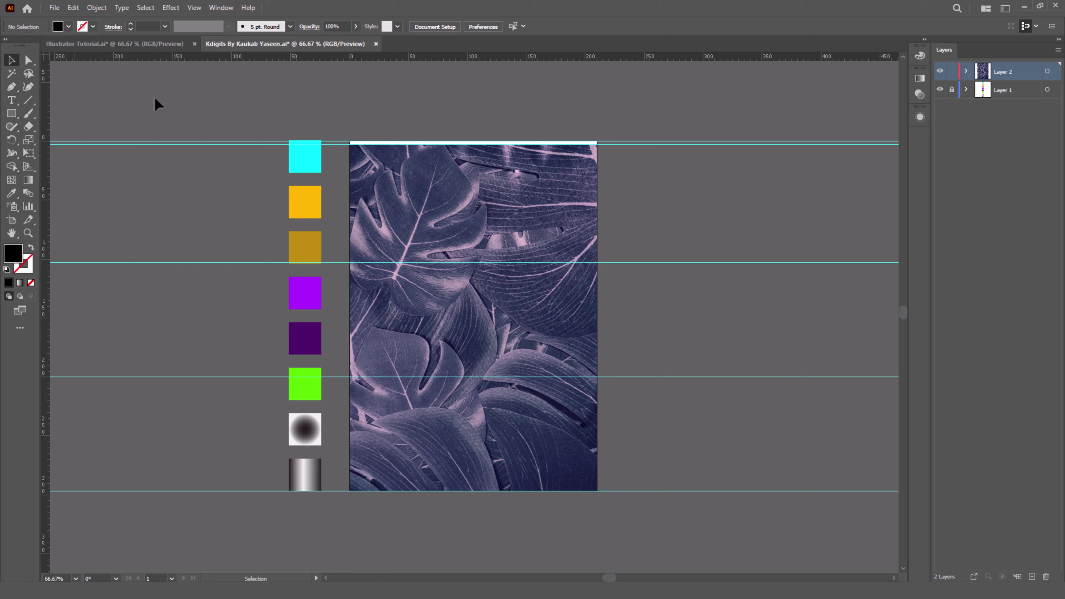
click(11, 116)
key(Escape)
click(560, 221)
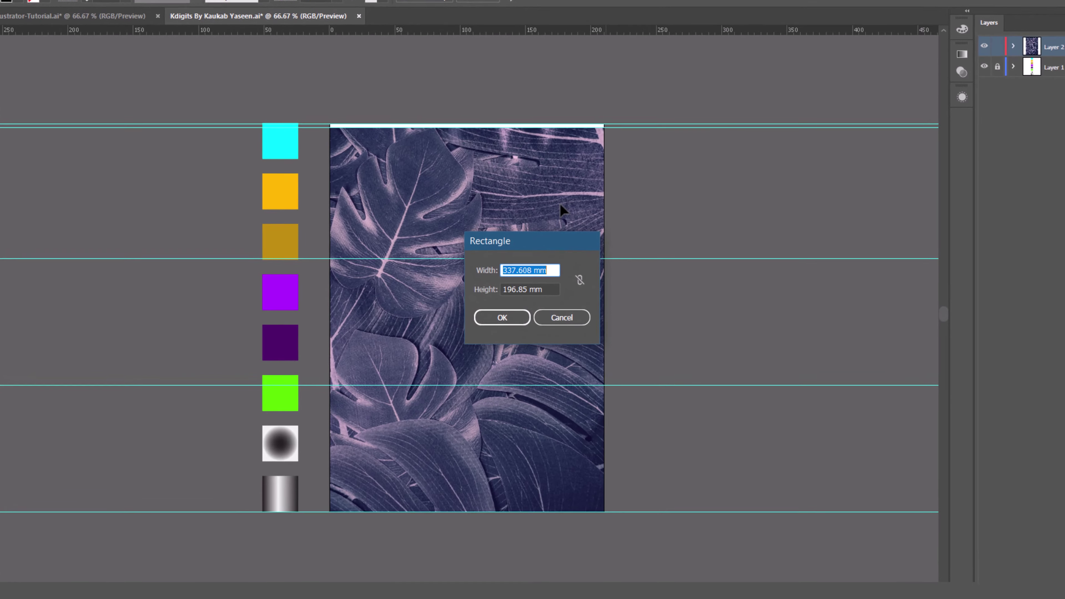
text(21)
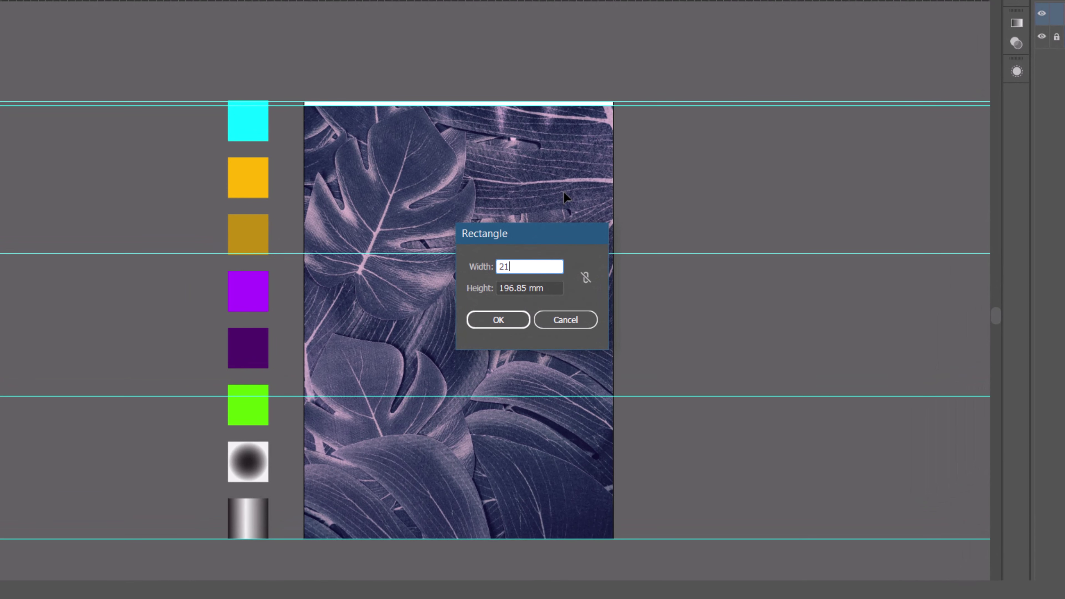
text(0)
click(548, 290)
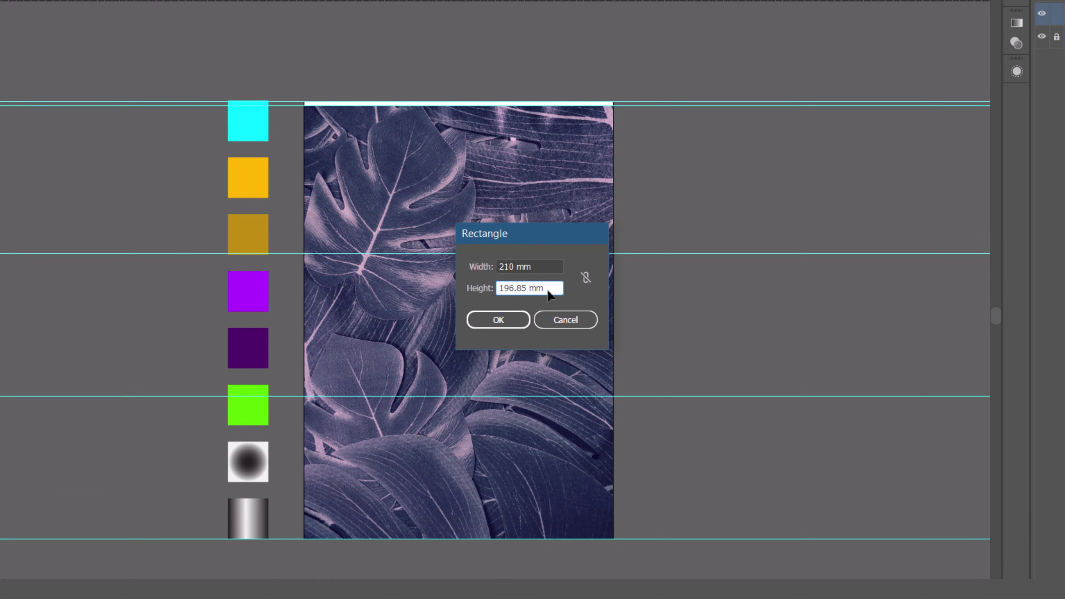
text(29)
text(7)
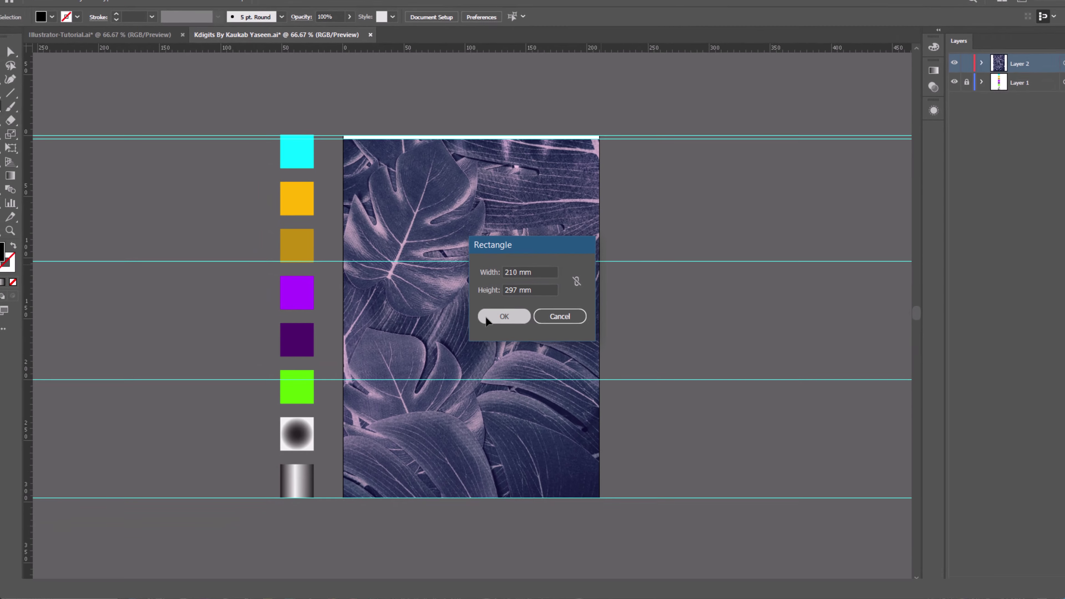
click(488, 314)
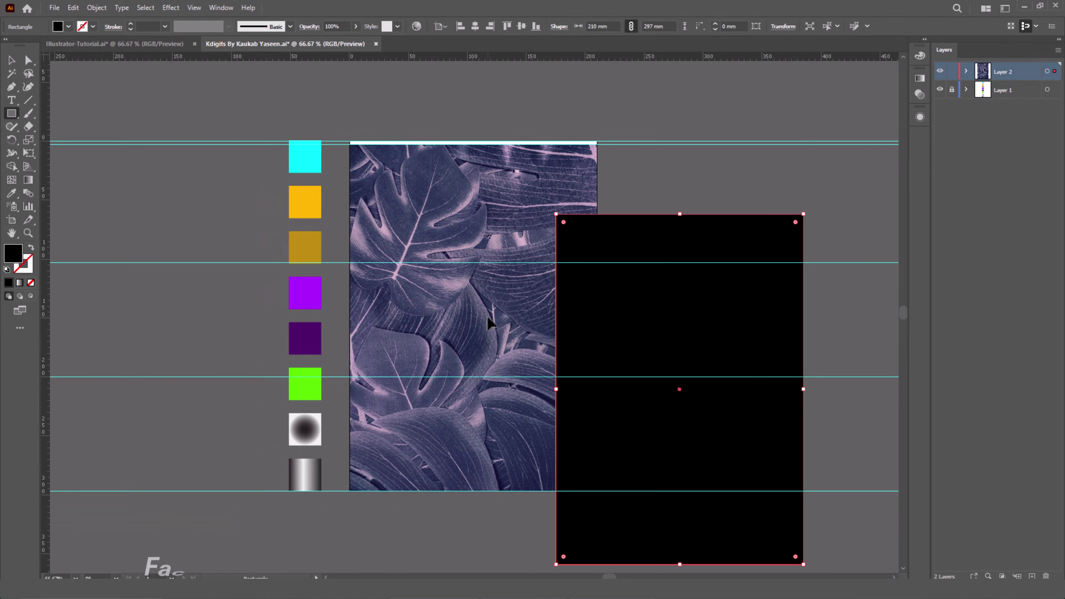
Centre the rectangle on the artboard and drag a vertical guide toward its middle
click(476, 22)
click(522, 26)
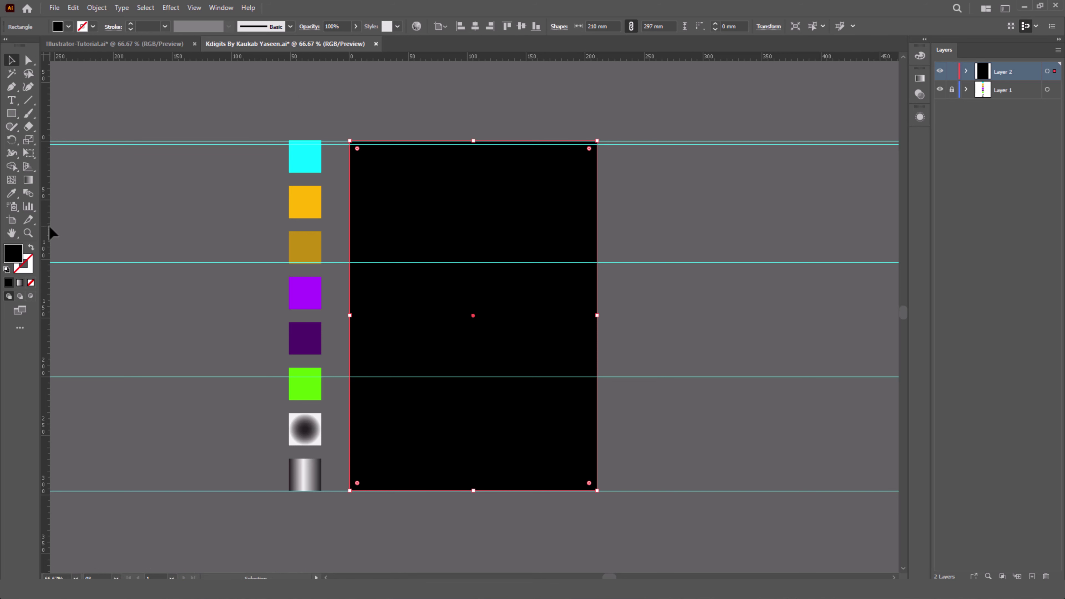
drag(51, 231, 138, 240)
drag(370, 277, 475, 380)
Add three mesh points on the centre and horizontal guides for a six-cell mesh, then hide guides
click(86, 222)
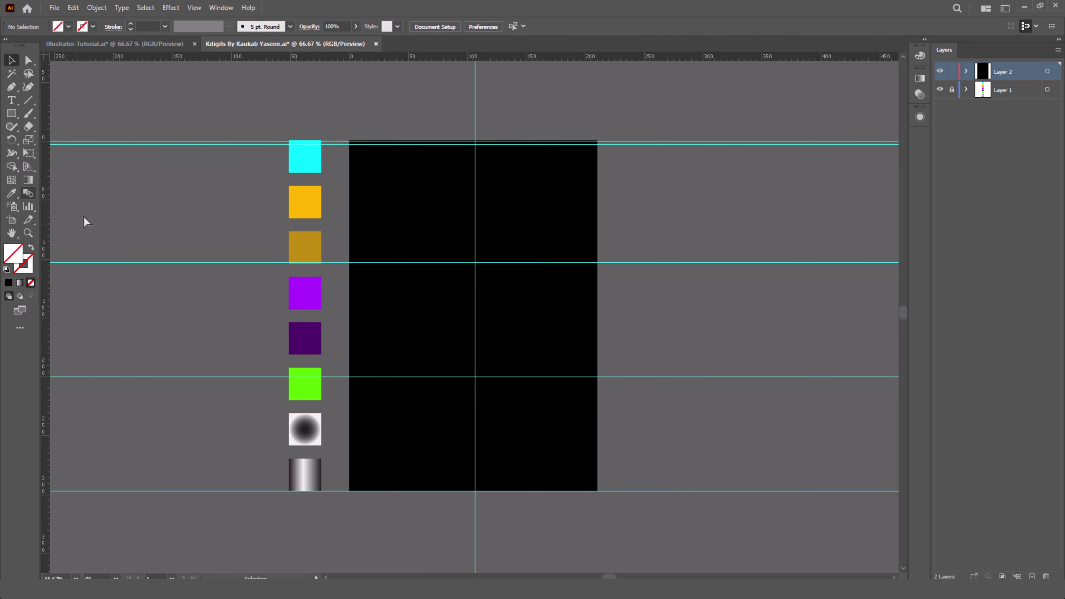
mouse_move(12, 180)
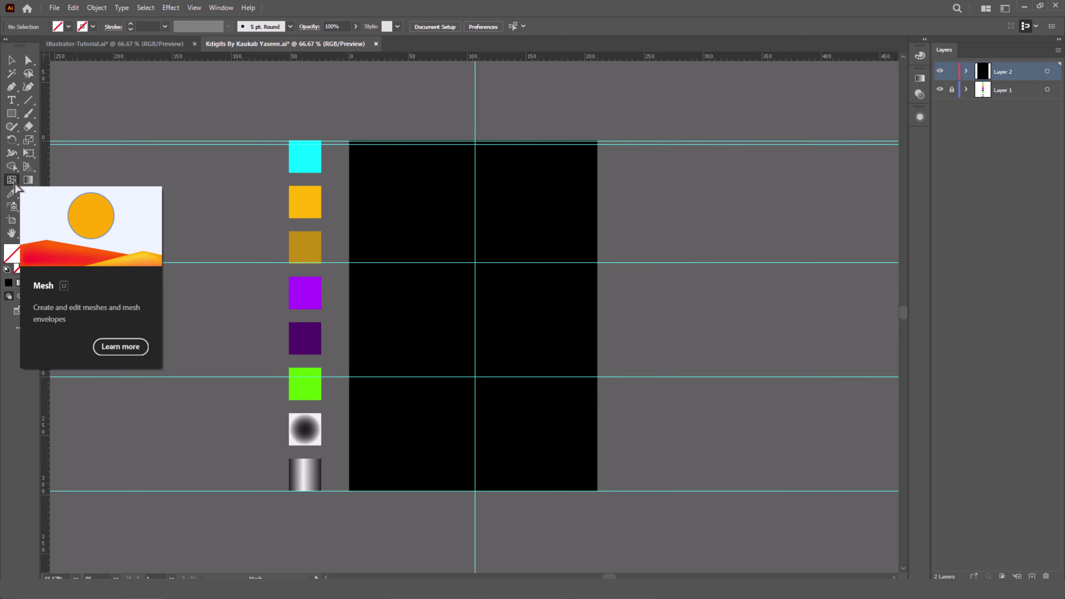
click(10, 183)
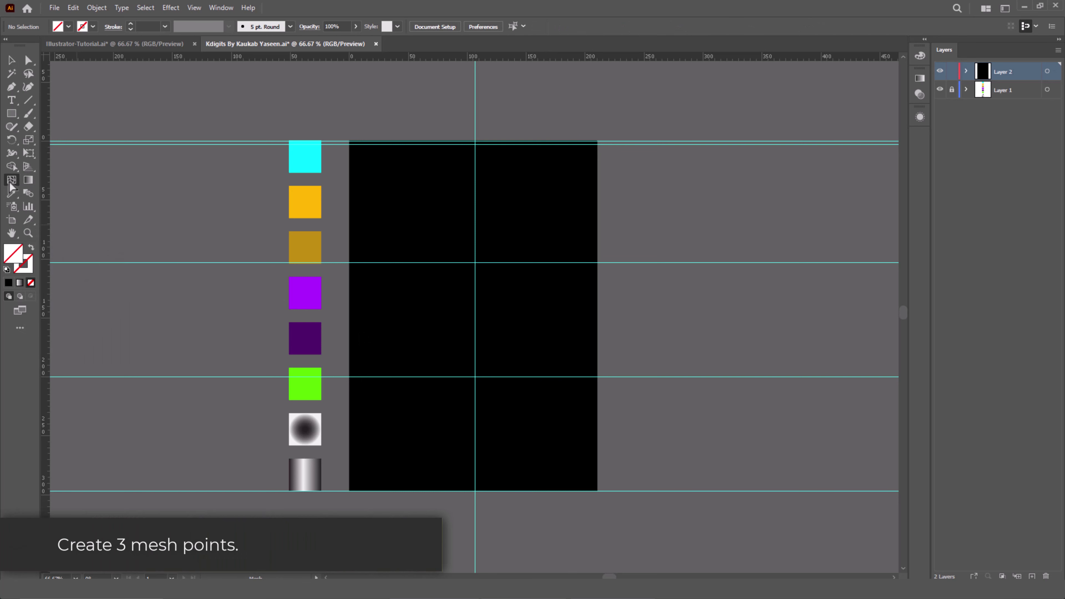
click(475, 142)
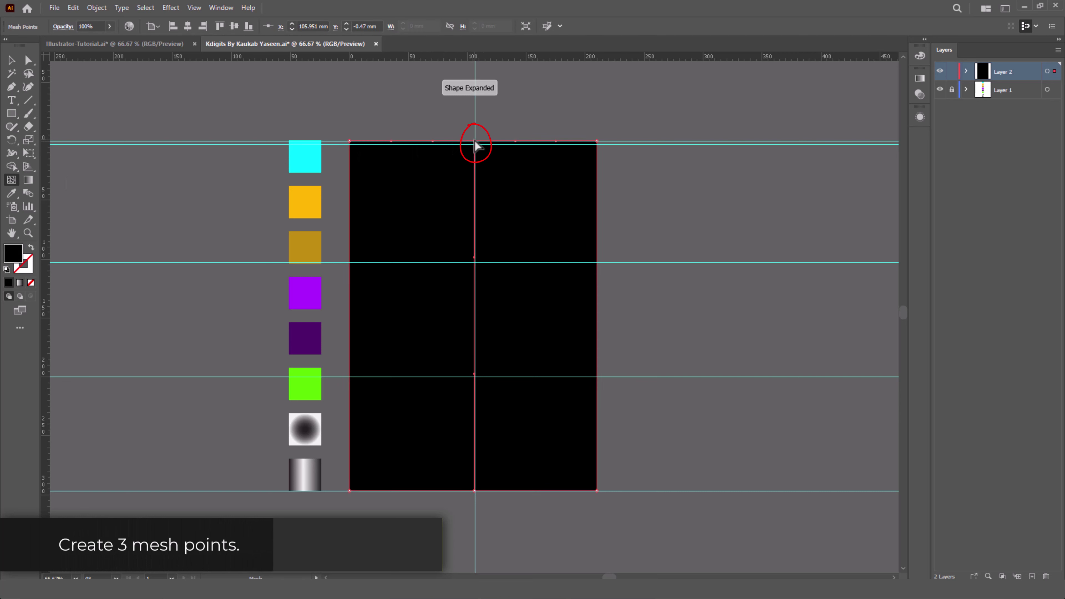
click(599, 263)
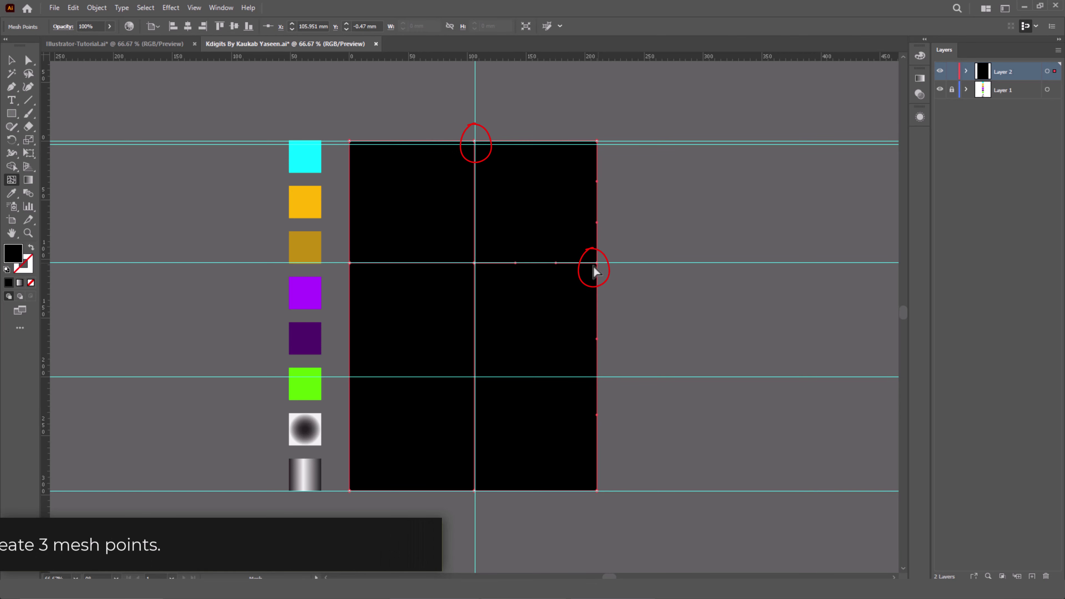
click(350, 377)
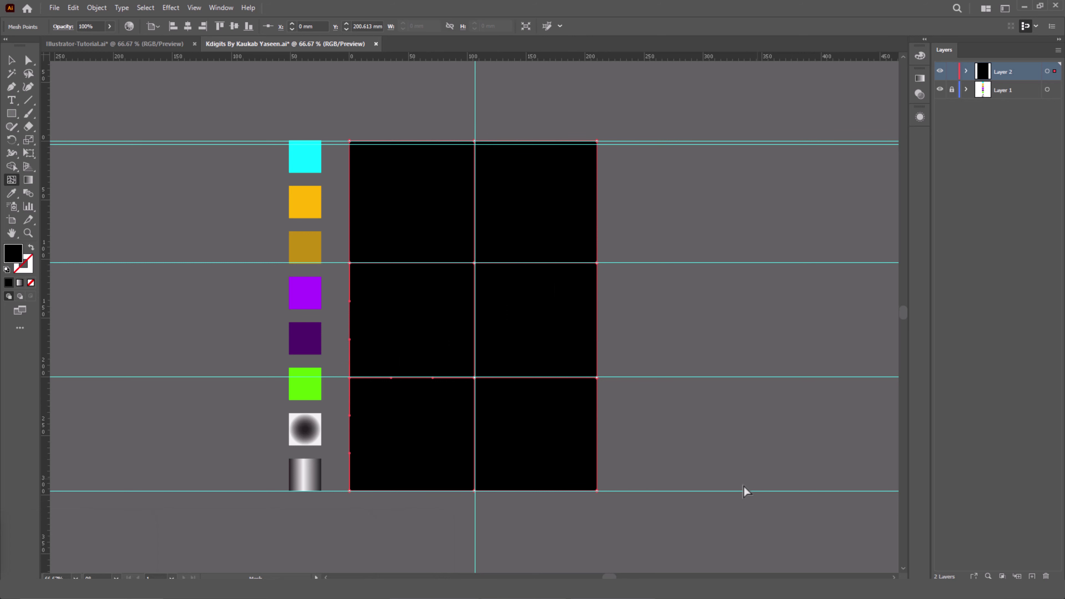
key(v)
key(ctrl+semicolon)
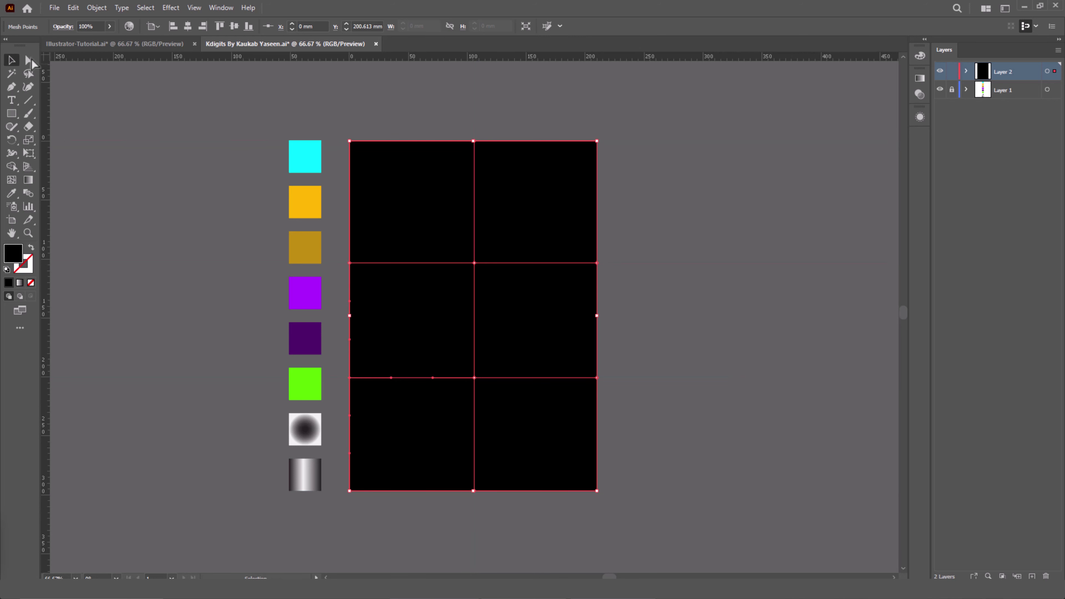
click(30, 58)
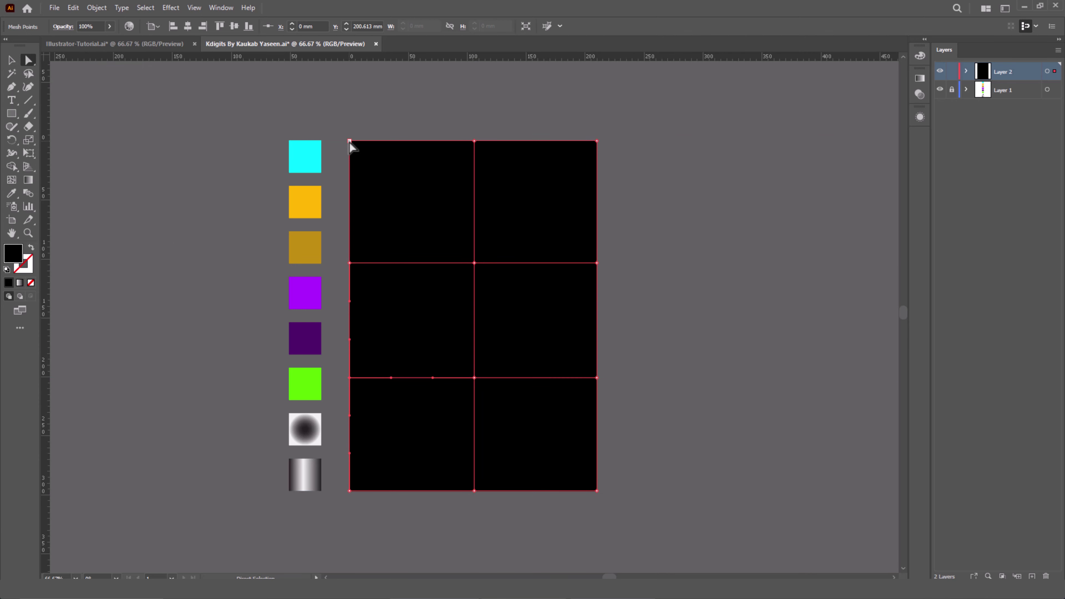
Colour the three top mesh anchors cyan
click(474, 141)
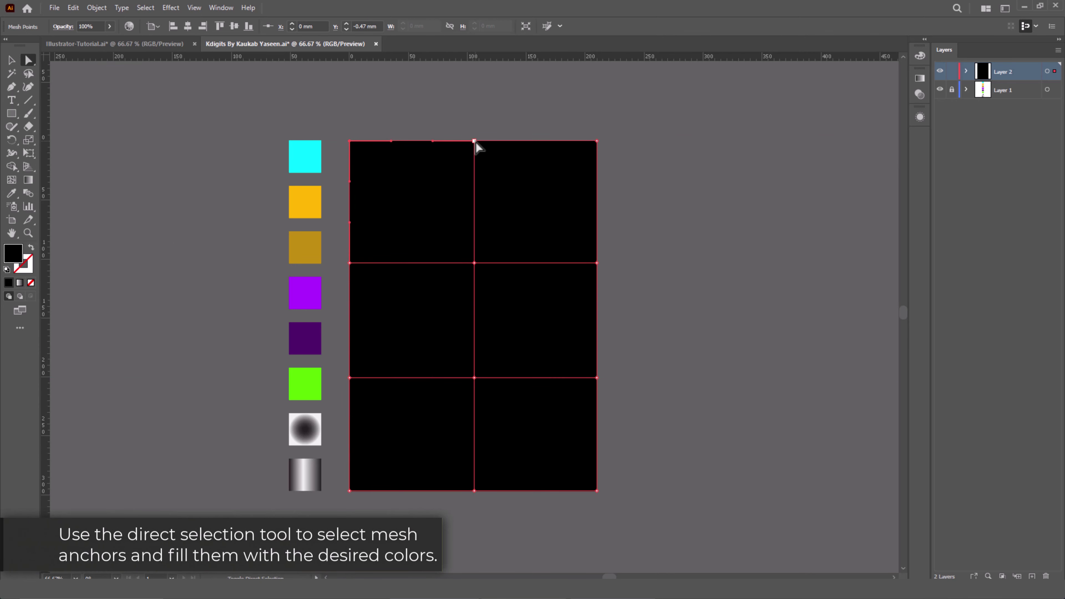
click(475, 142)
click(596, 141)
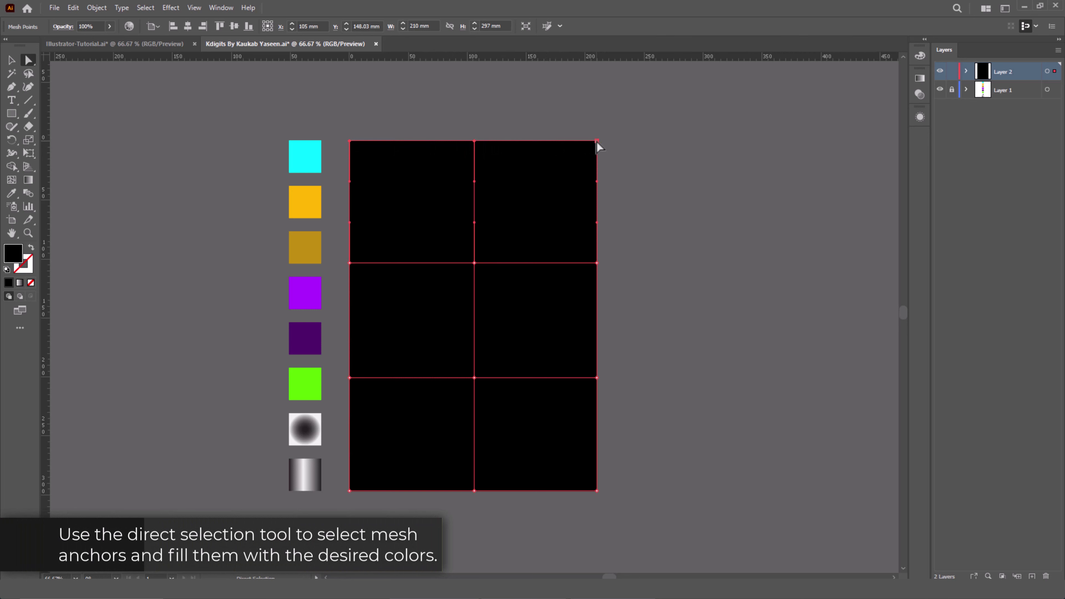
key(i)
click(299, 158)
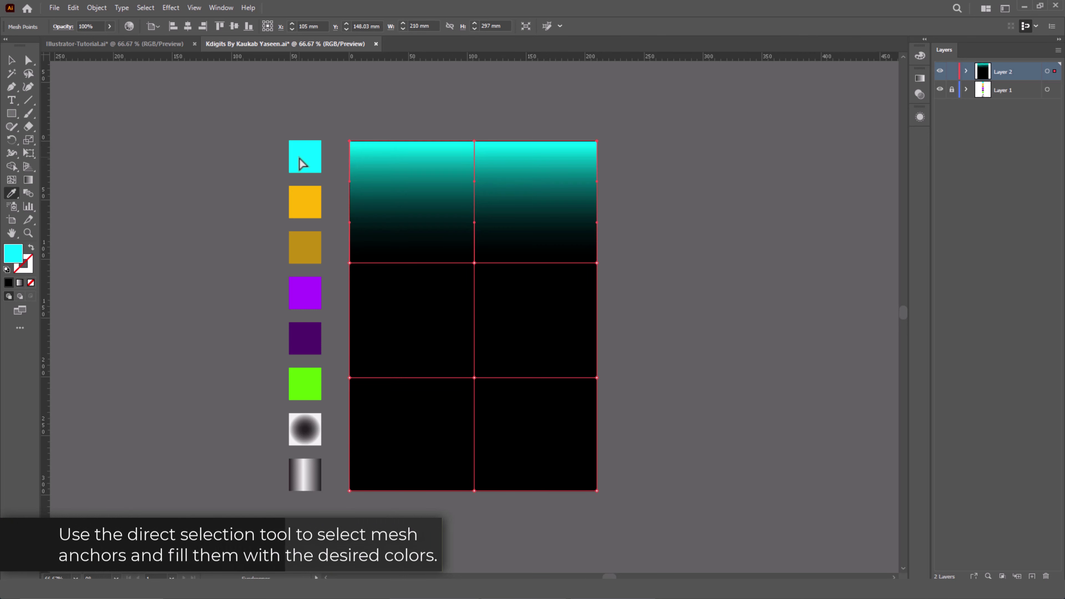
key(a)
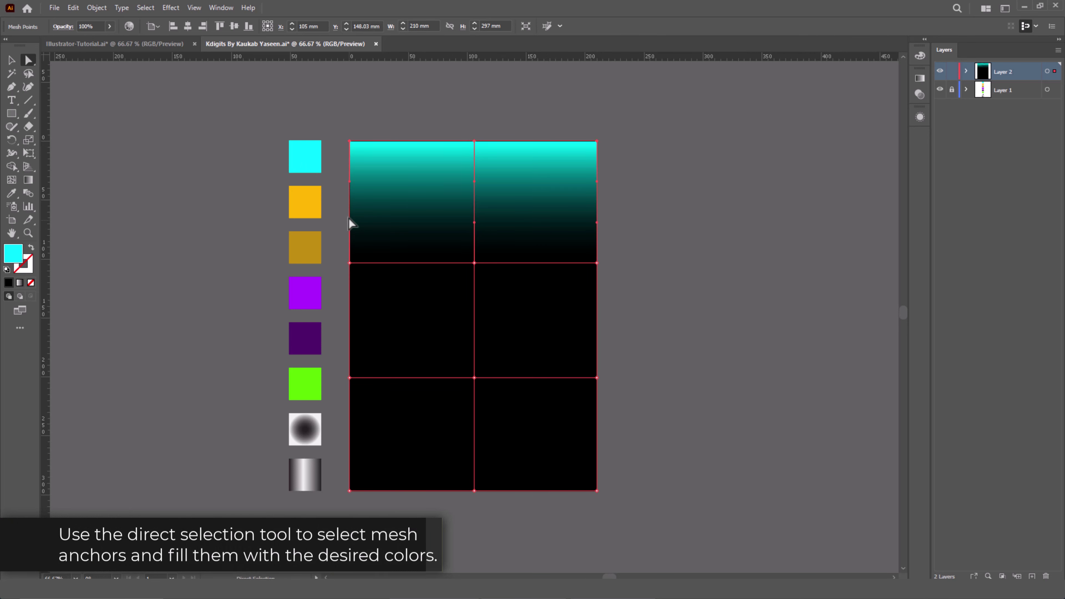
Colour the middle row's edge points orange and its centre point dark gold
click(350, 264)
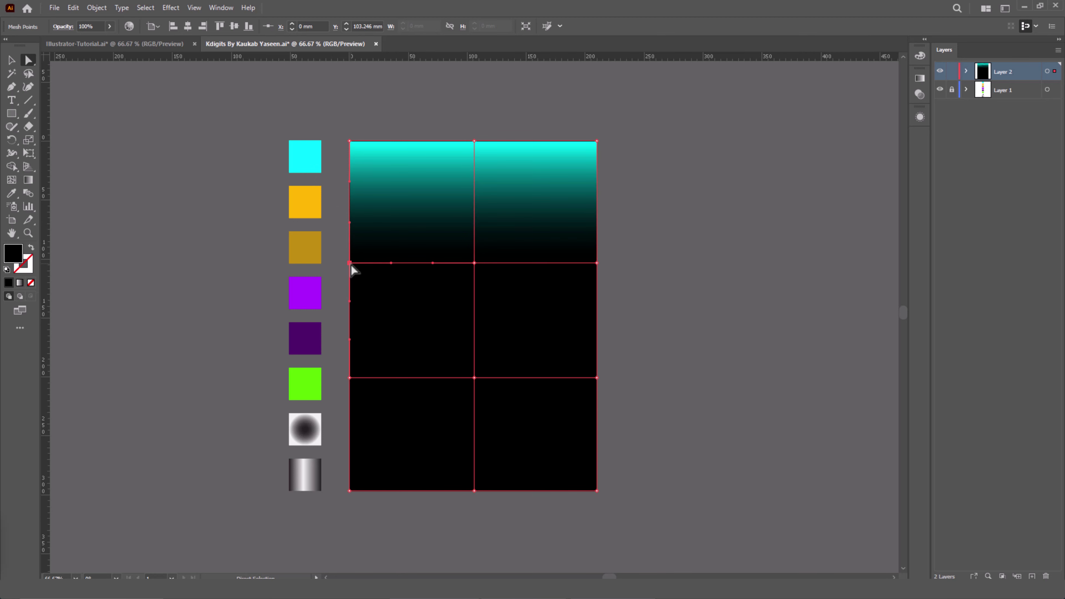
shift+click(597, 263)
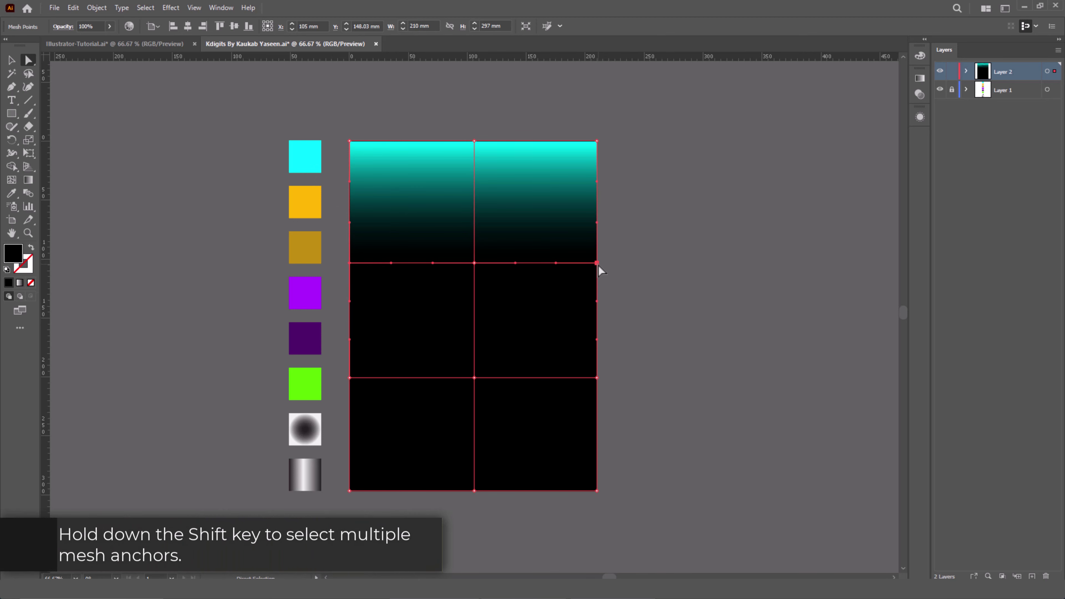
key(i)
click(310, 205)
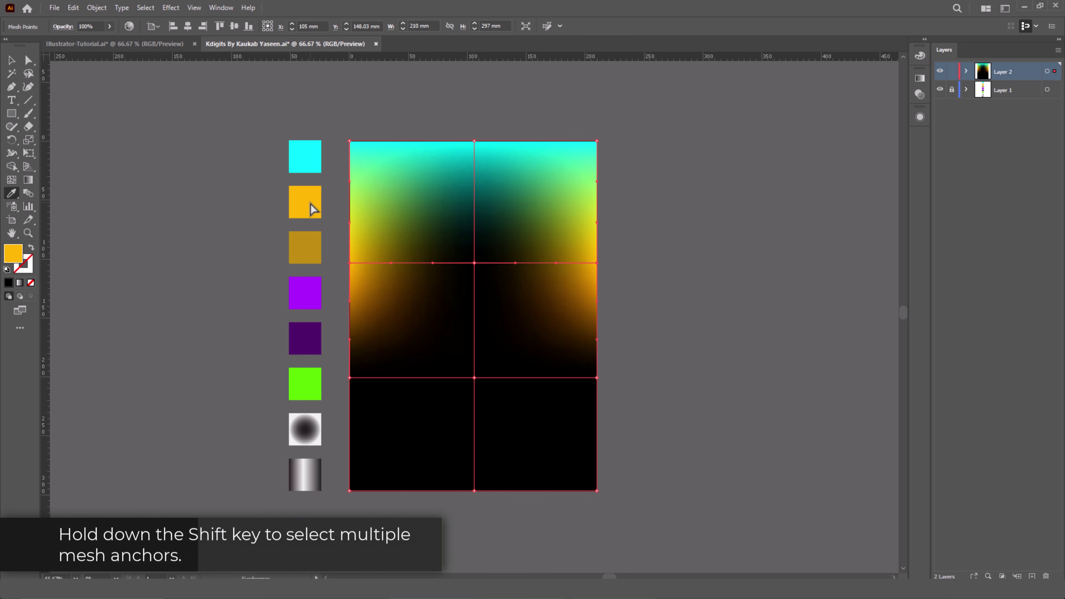
key(a)
click(473, 263)
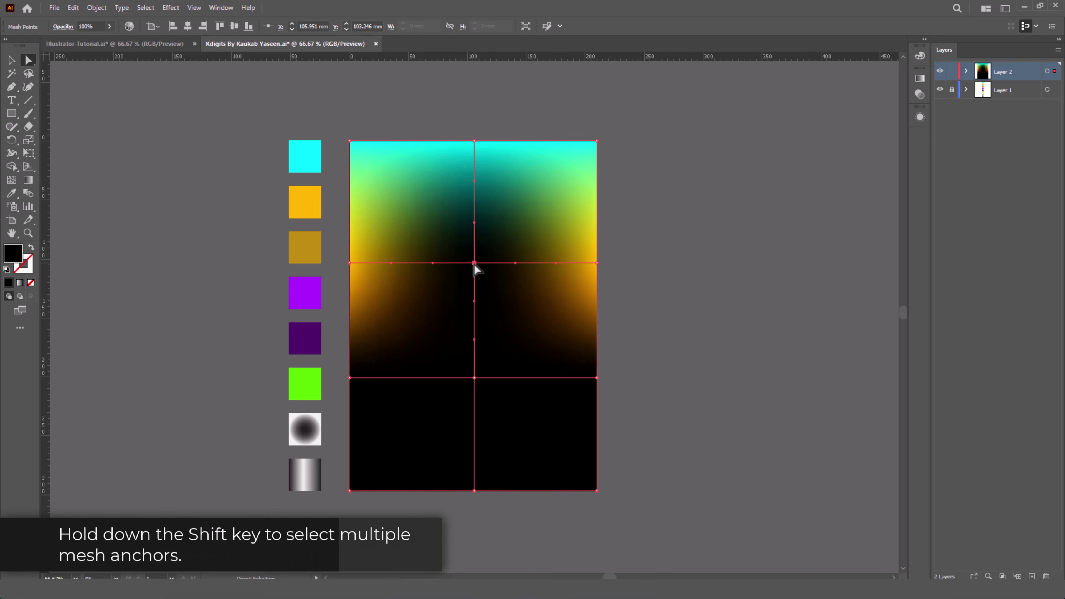
key(i)
click(312, 246)
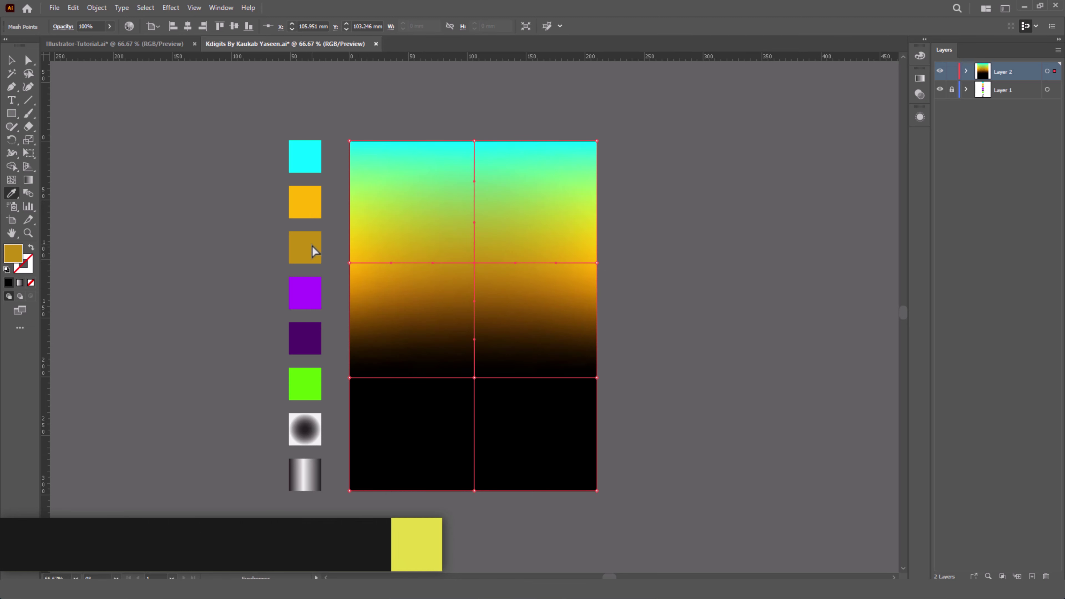
key(a)
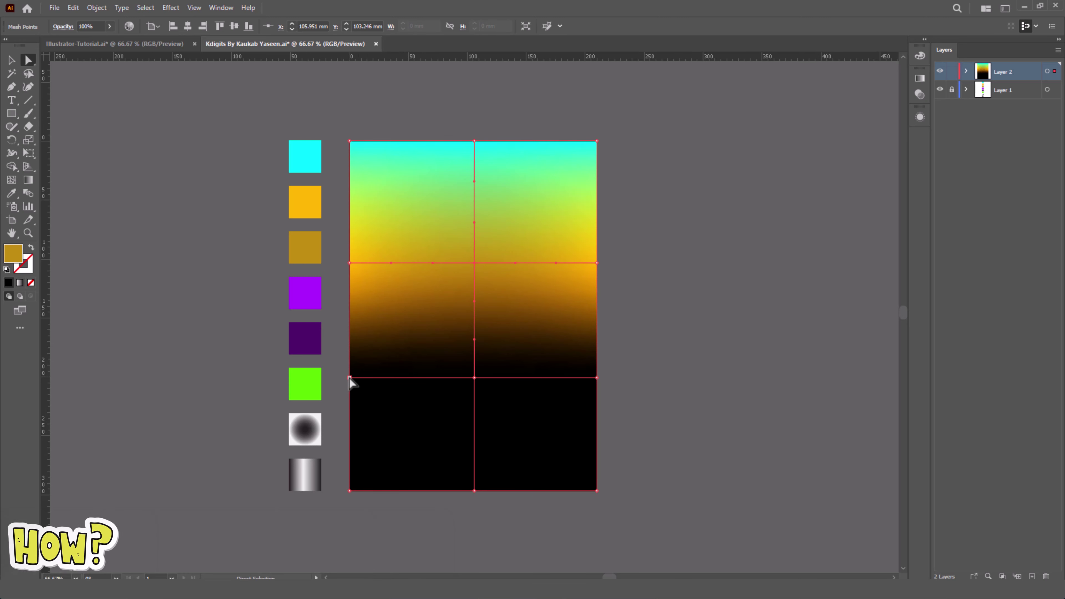
Colour the lower row's edge points purple, its centre dark purple, and the bottom edge green
click(349, 377)
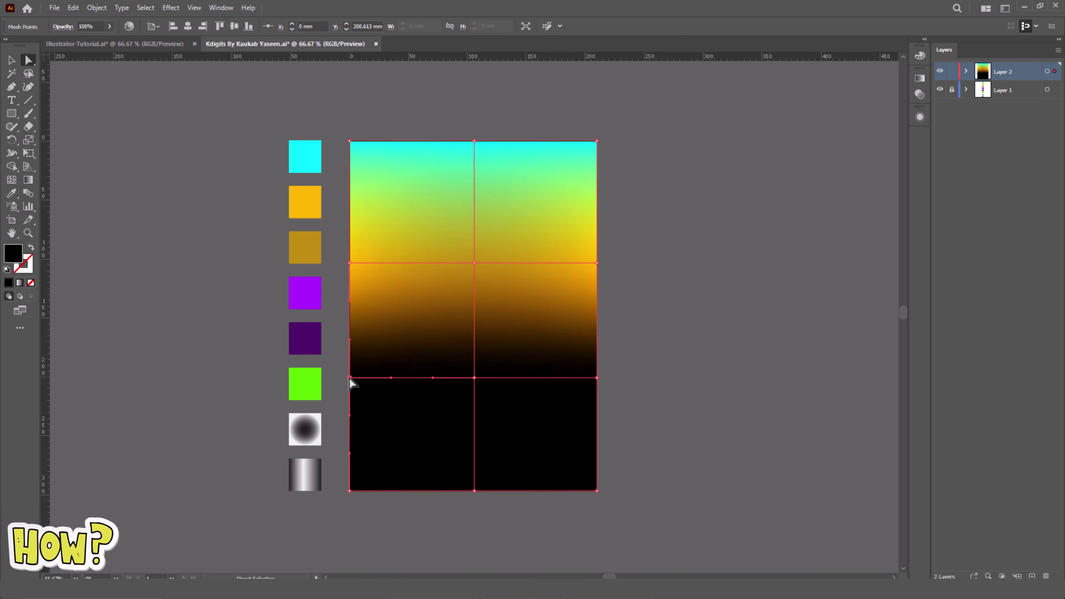
shift+click(597, 379)
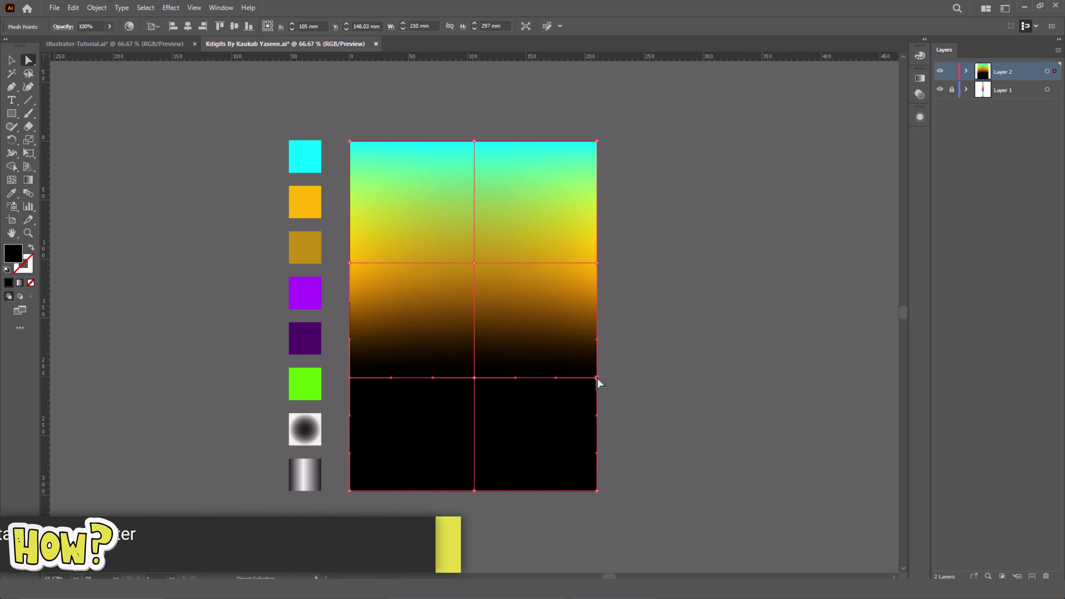
click(314, 298)
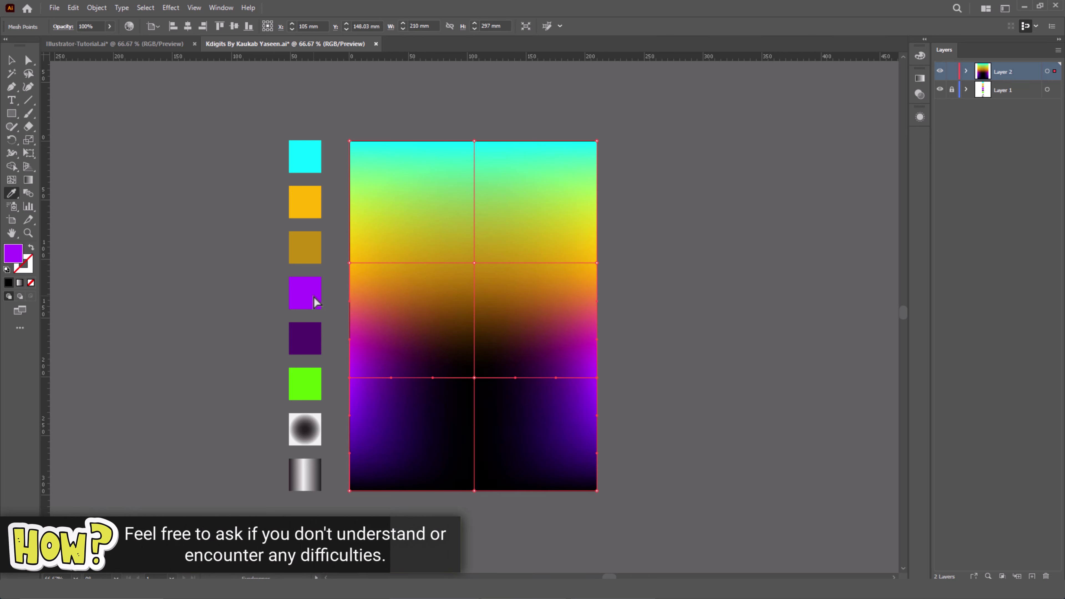
key(a)
click(474, 378)
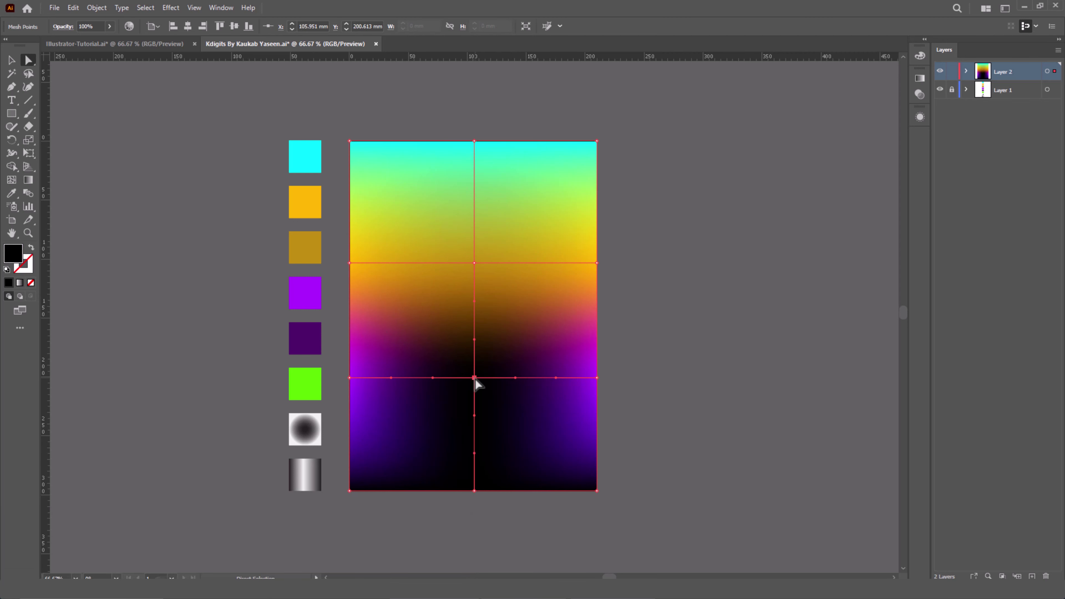
key(i)
click(304, 338)
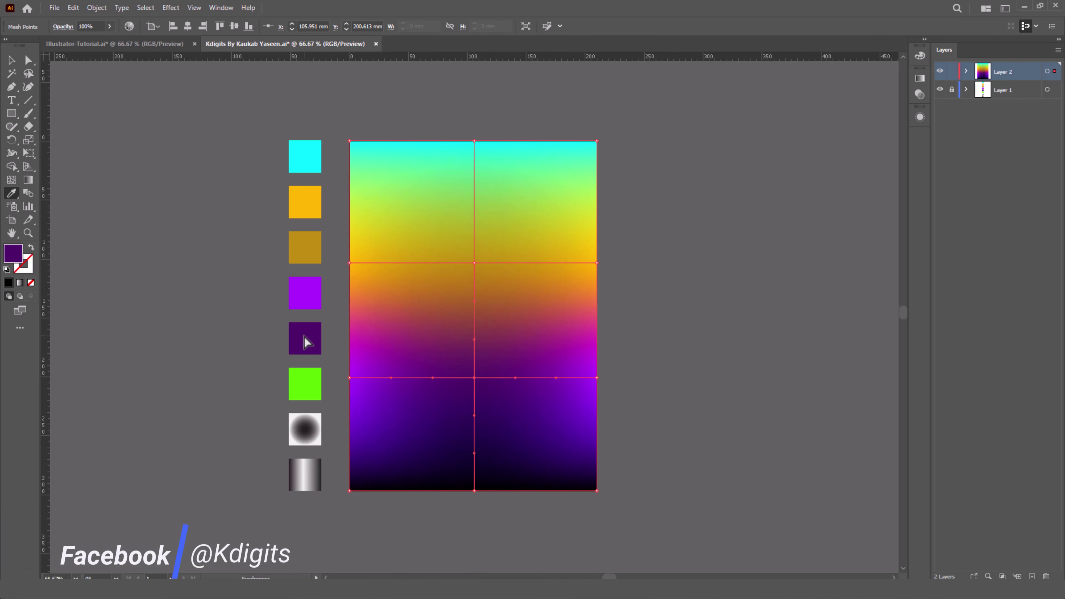
key(a)
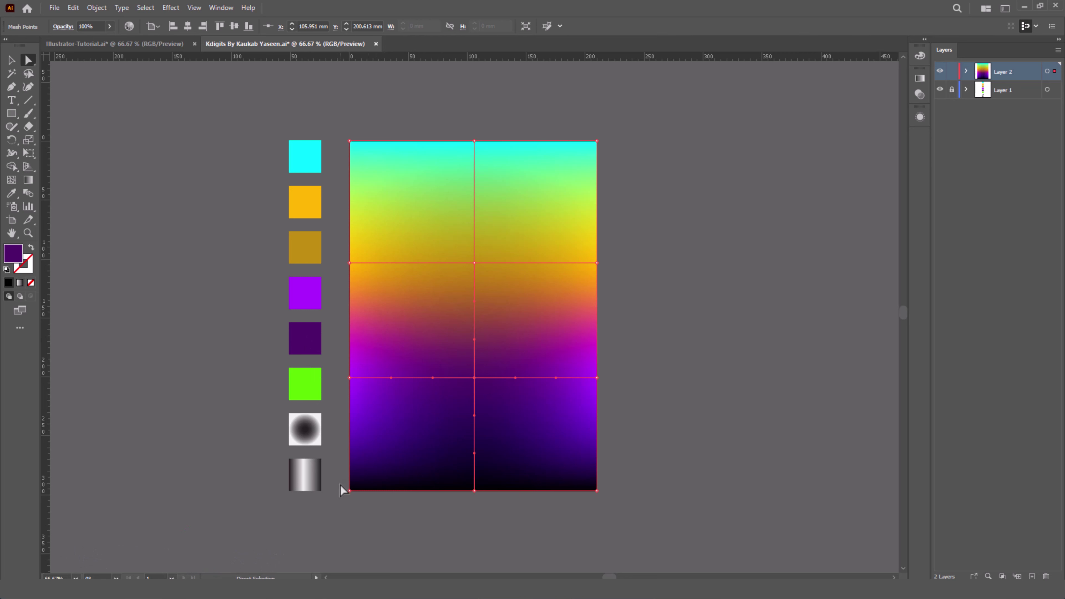
drag(628, 515, 627, 515)
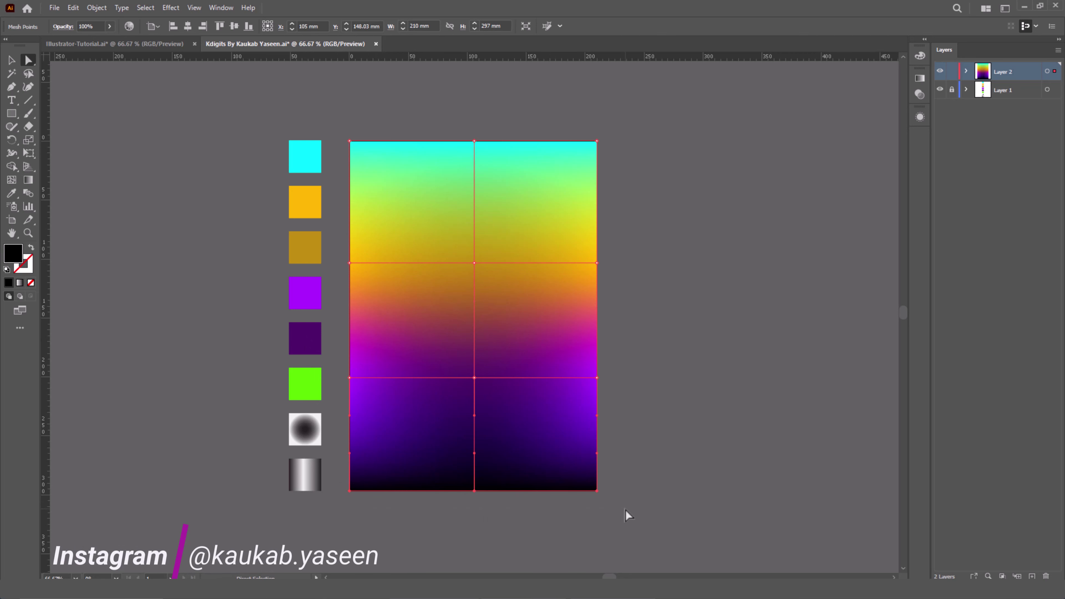
key(v)
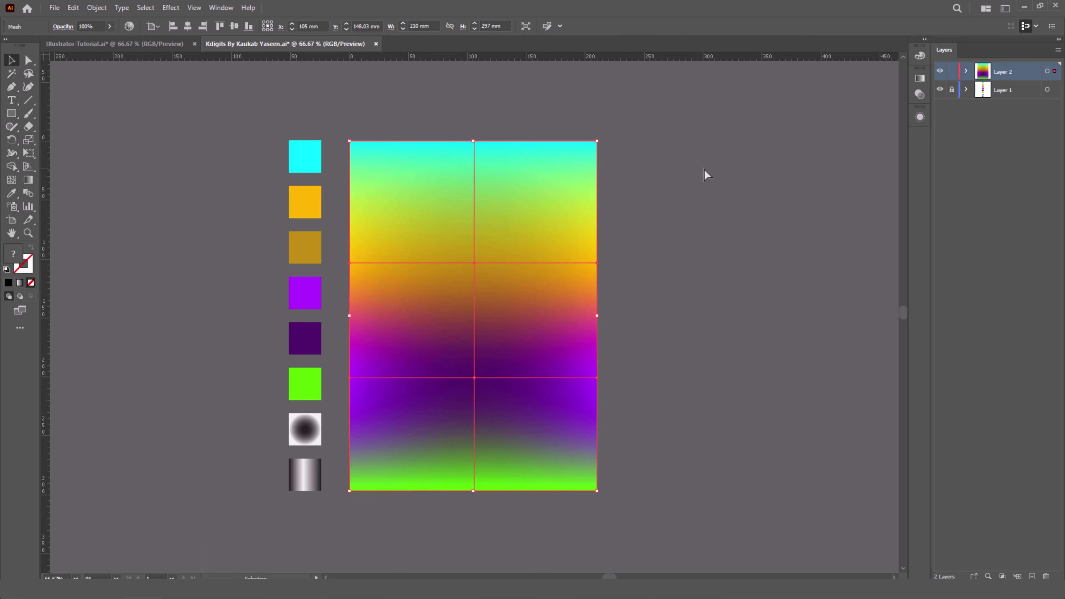
Set the colour mesh's blend mode to Multiply in the Transparency panel
click(919, 96)
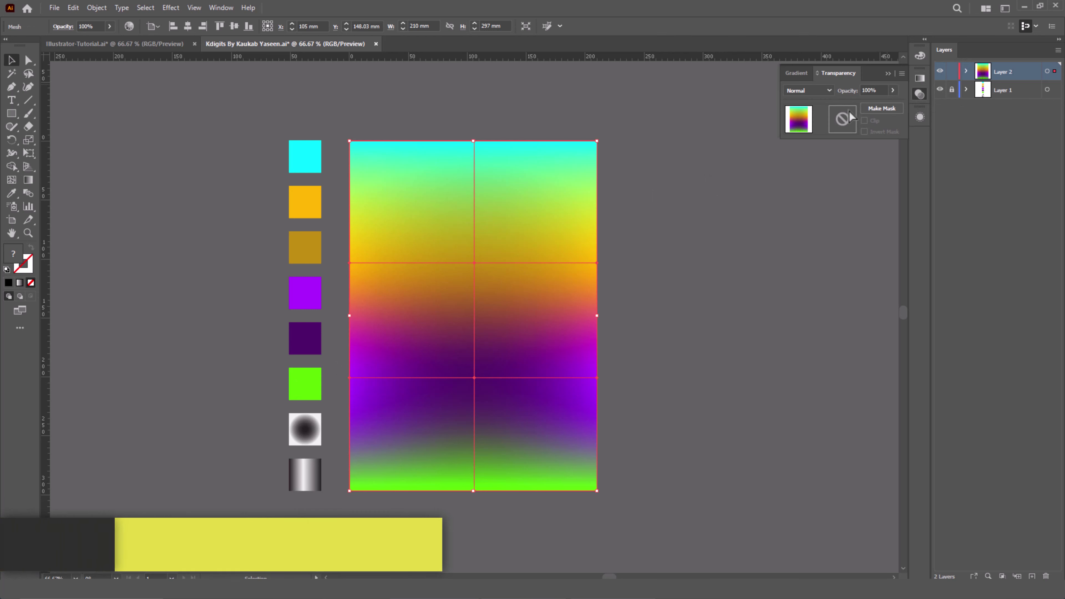
click(828, 90)
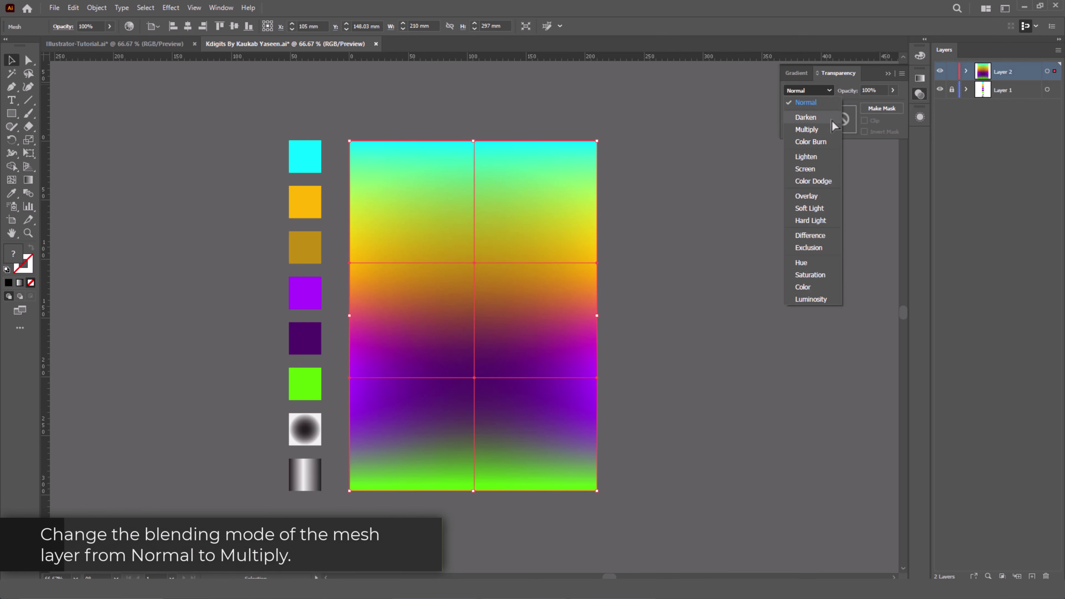
click(806, 129)
click(639, 204)
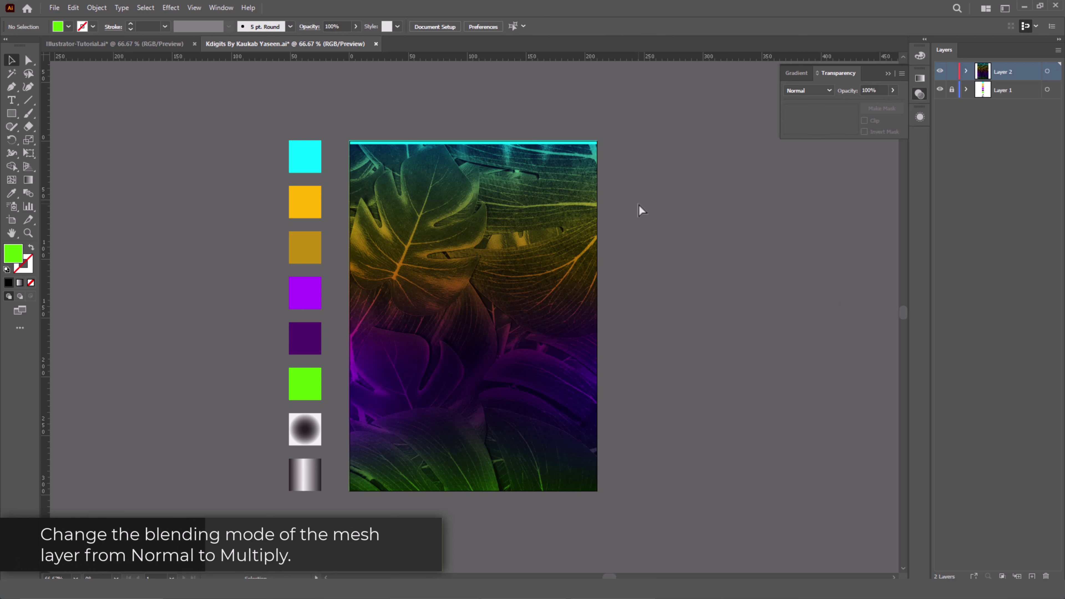
Vertically centre the leaf photo and the colour mesh on the artboard
click(548, 199)
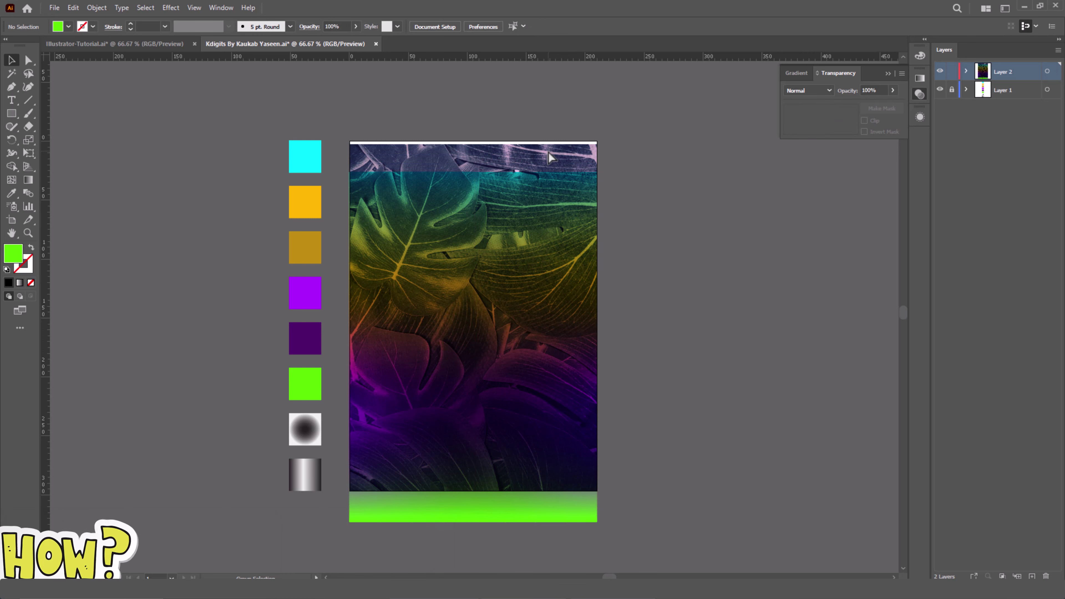
click(548, 152)
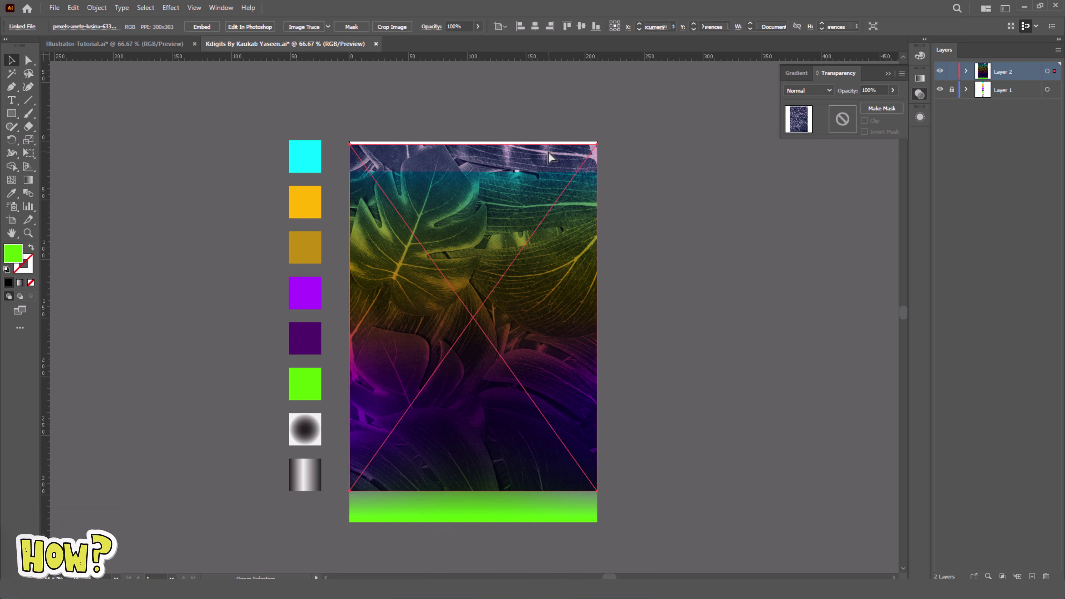
click(581, 27)
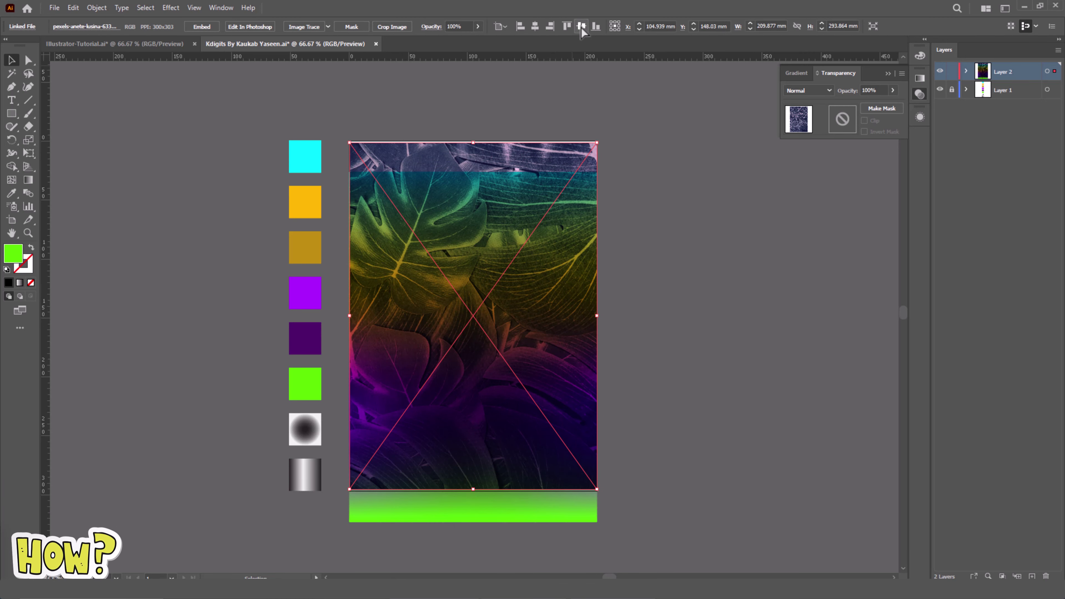
click(677, 285)
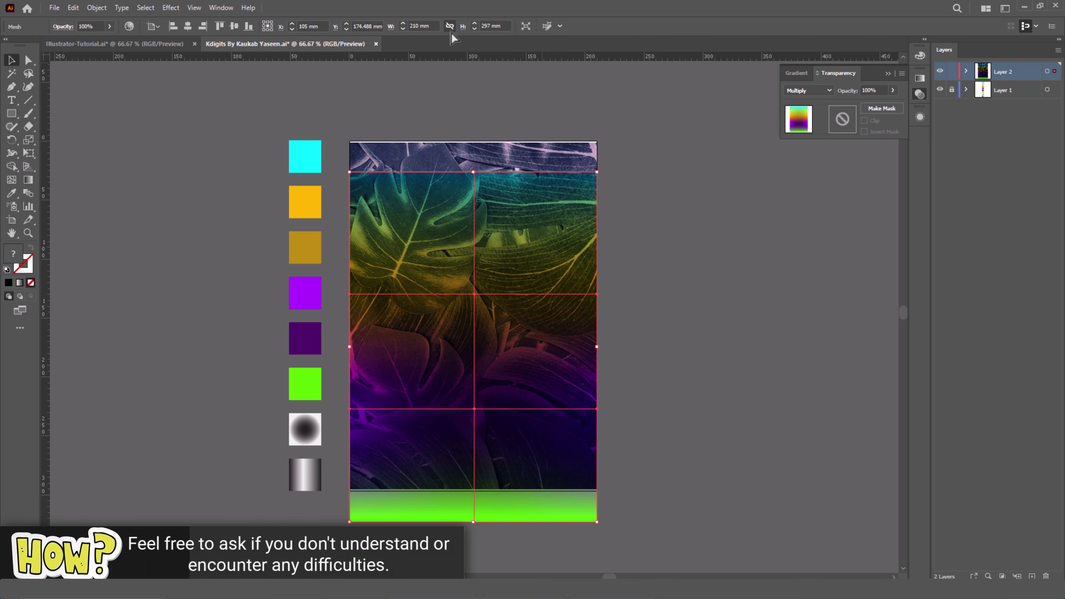
click(236, 28)
click(727, 291)
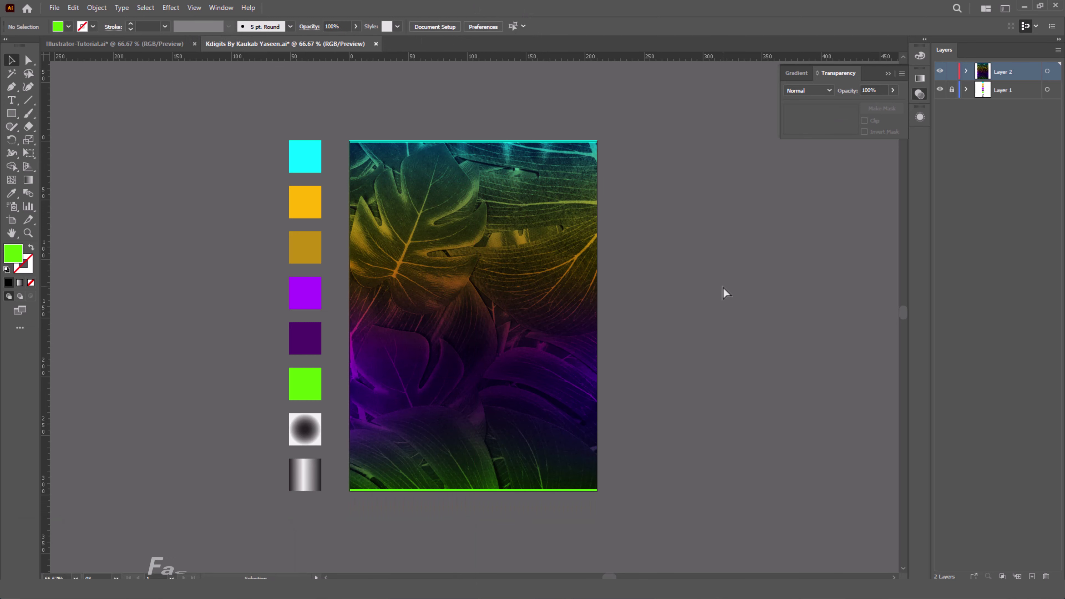
Draw a white-filled 15 × 297 mm rectangle beside the artboard
click(888, 74)
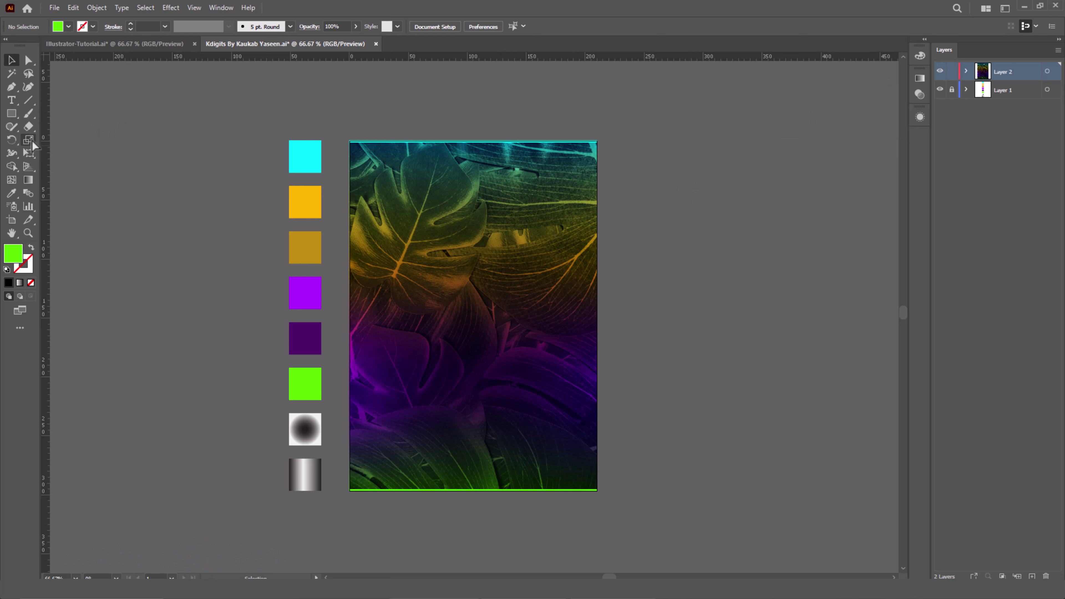
click(68, 26)
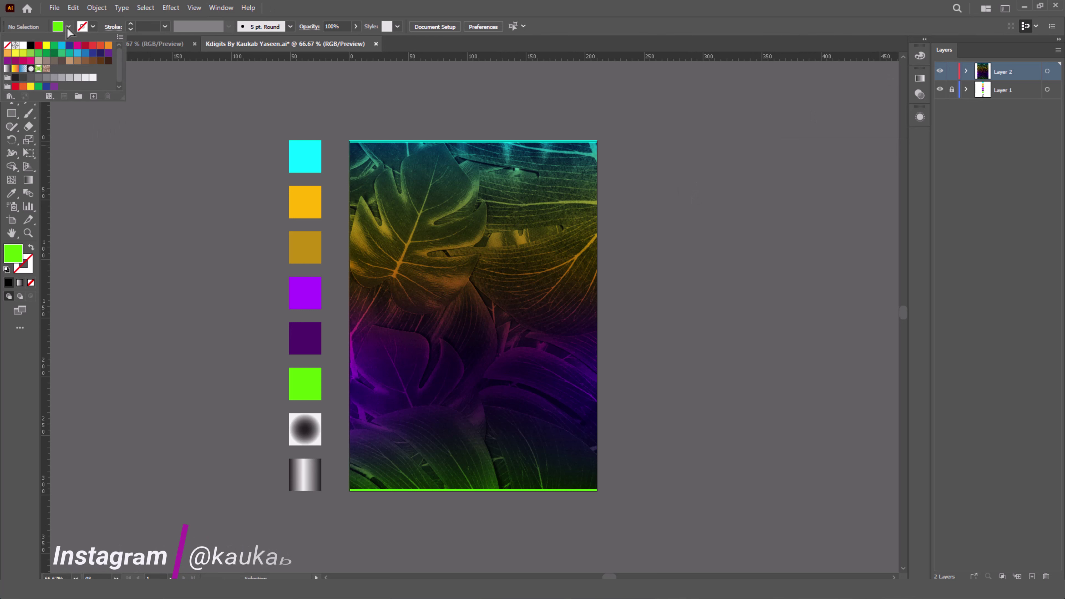
click(23, 45)
drag(11, 121, 69, 112)
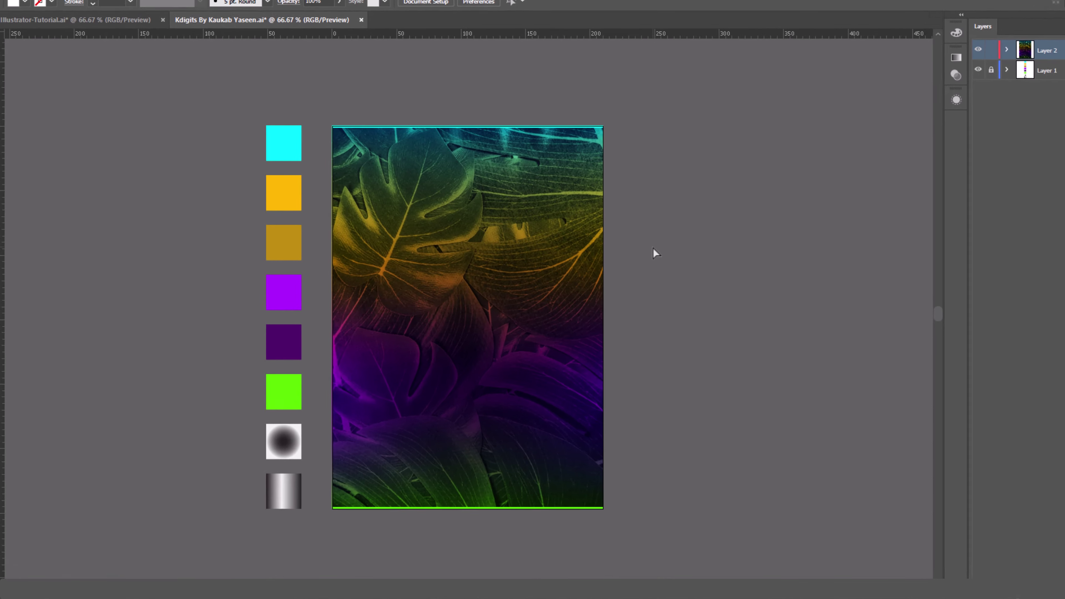
click(642, 252)
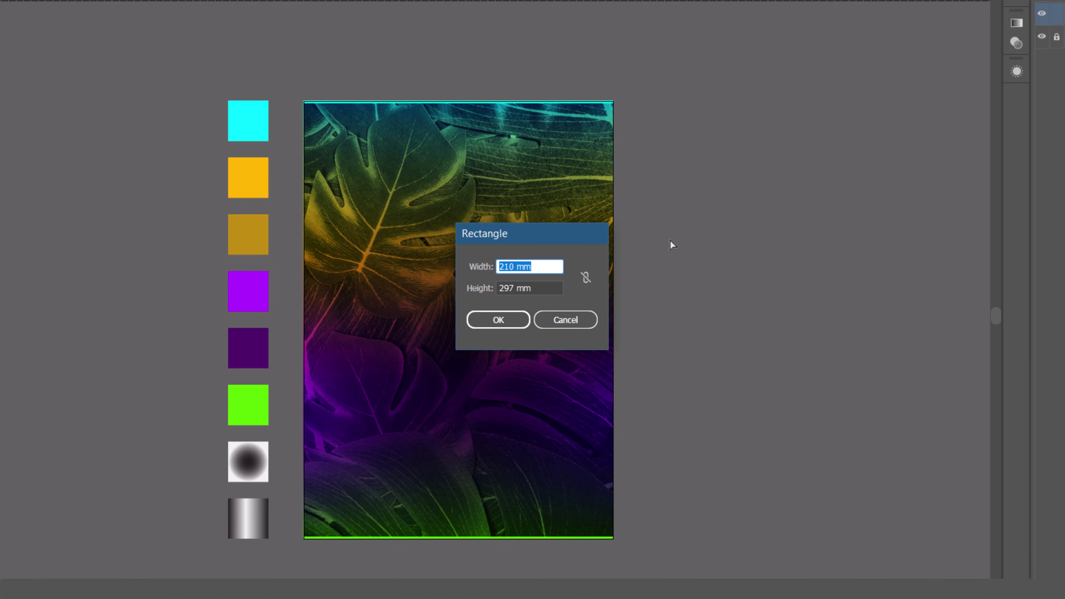
text(1)
text(5)
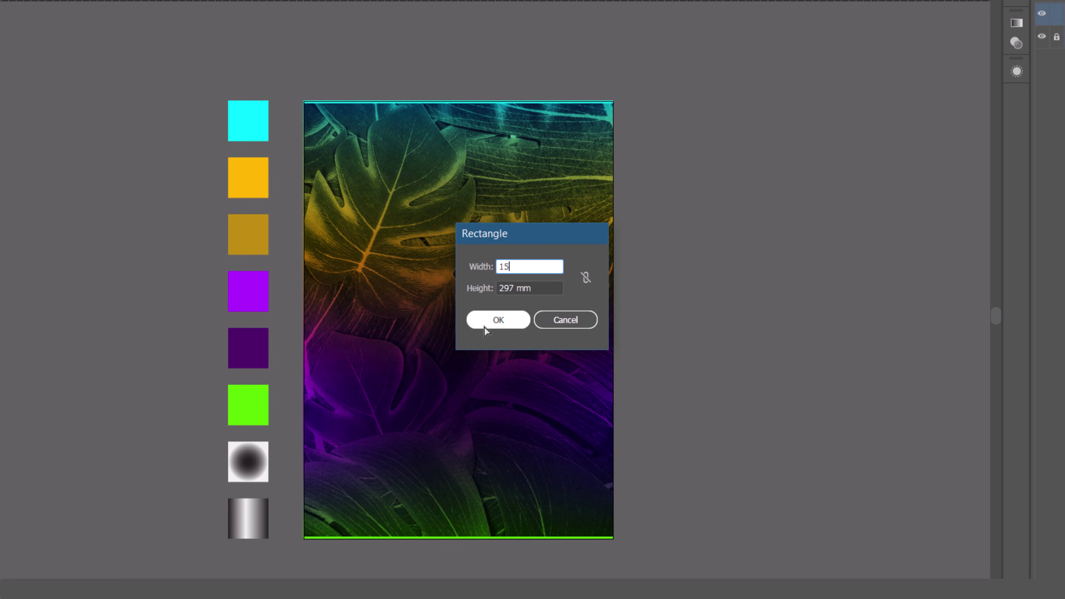
click(485, 326)
click(485, 326)
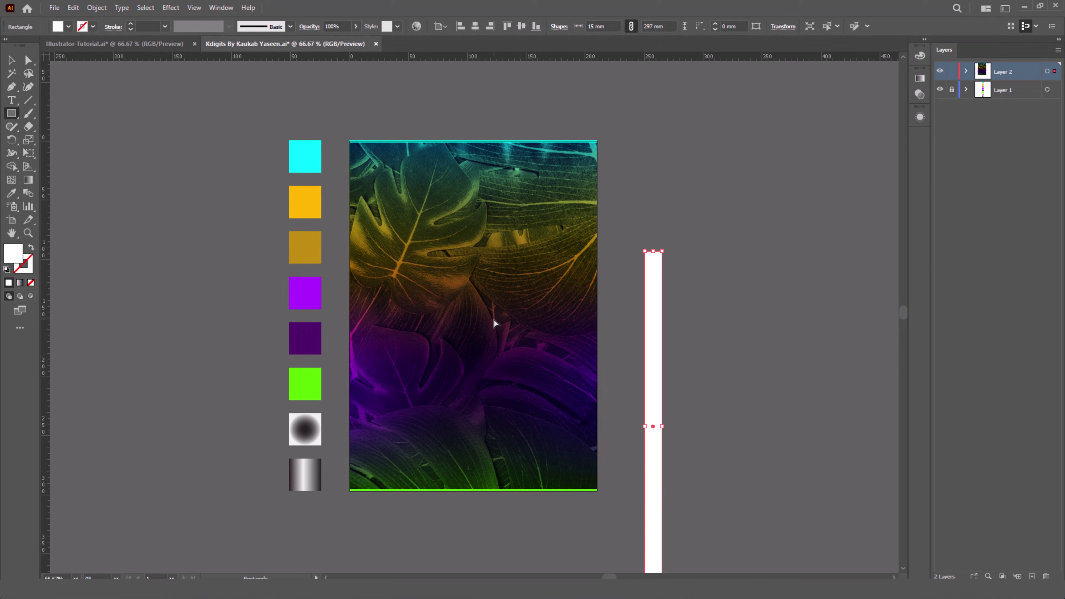
key(v)
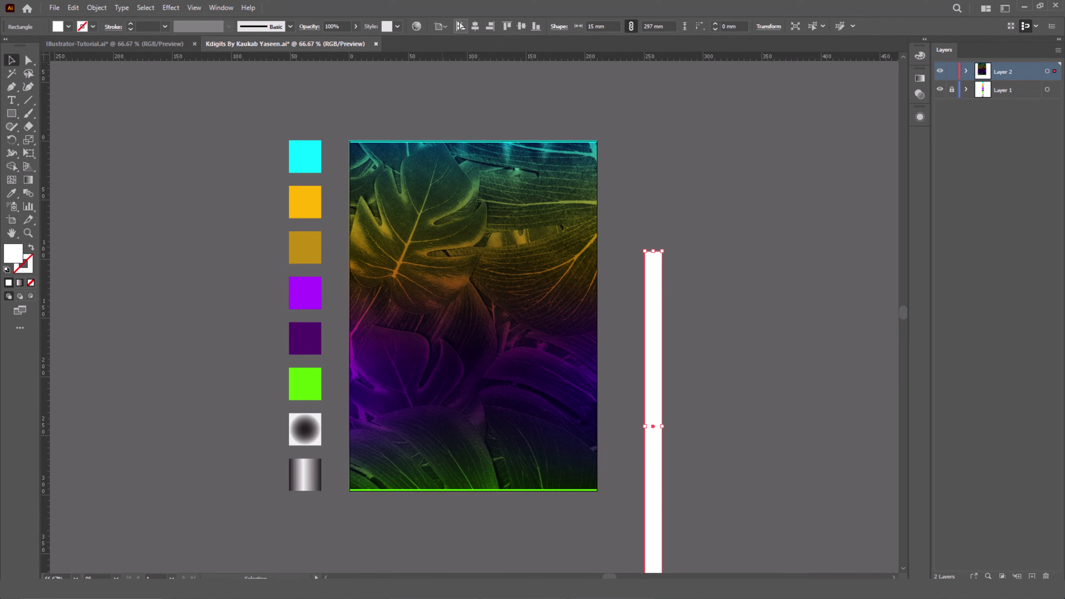
Align the white strip to the artboard's left edge and vertical centre
click(460, 26)
click(522, 26)
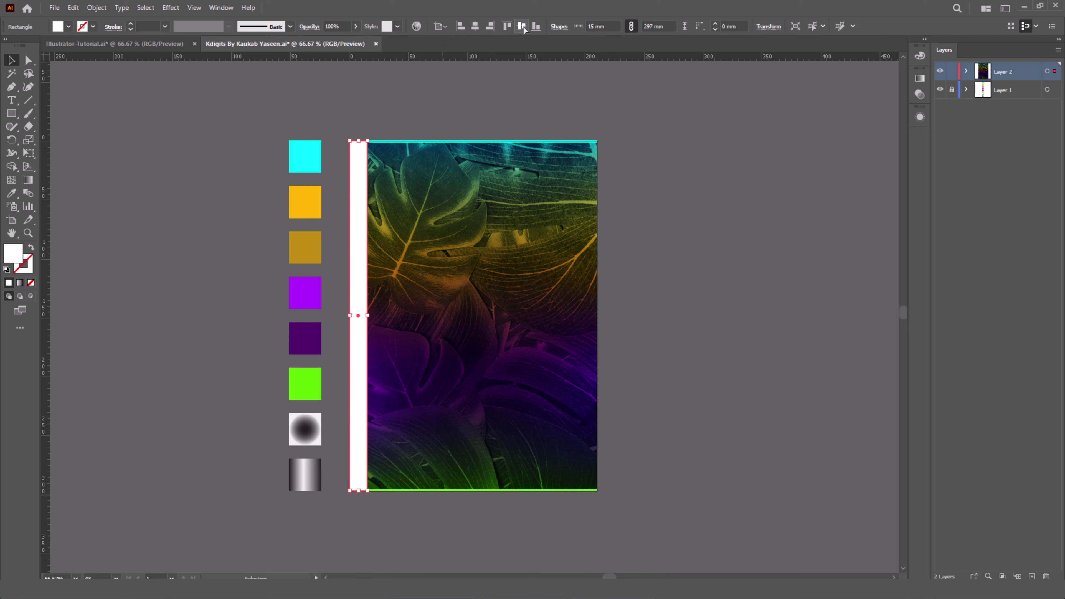
click(677, 260)
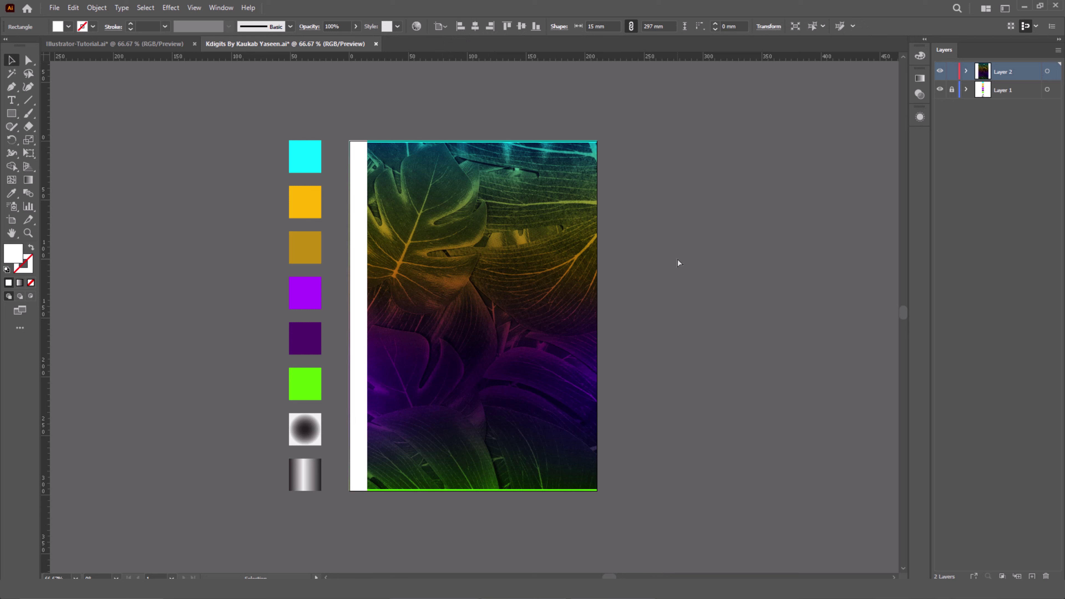
Fill the strip with the silver linear gradient using the Eyedropper
click(357, 234)
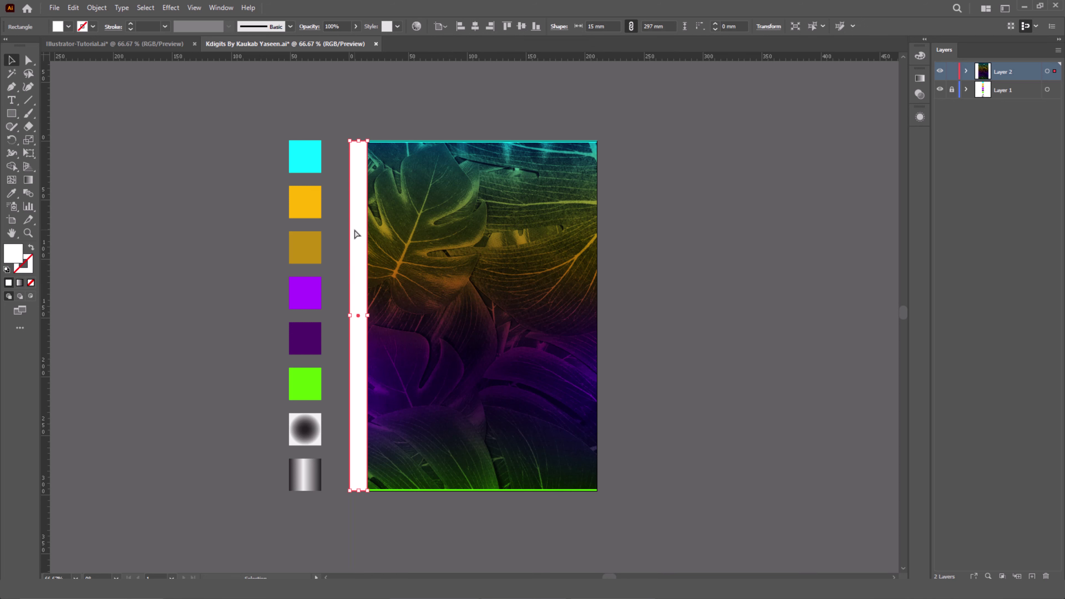
click(11, 193)
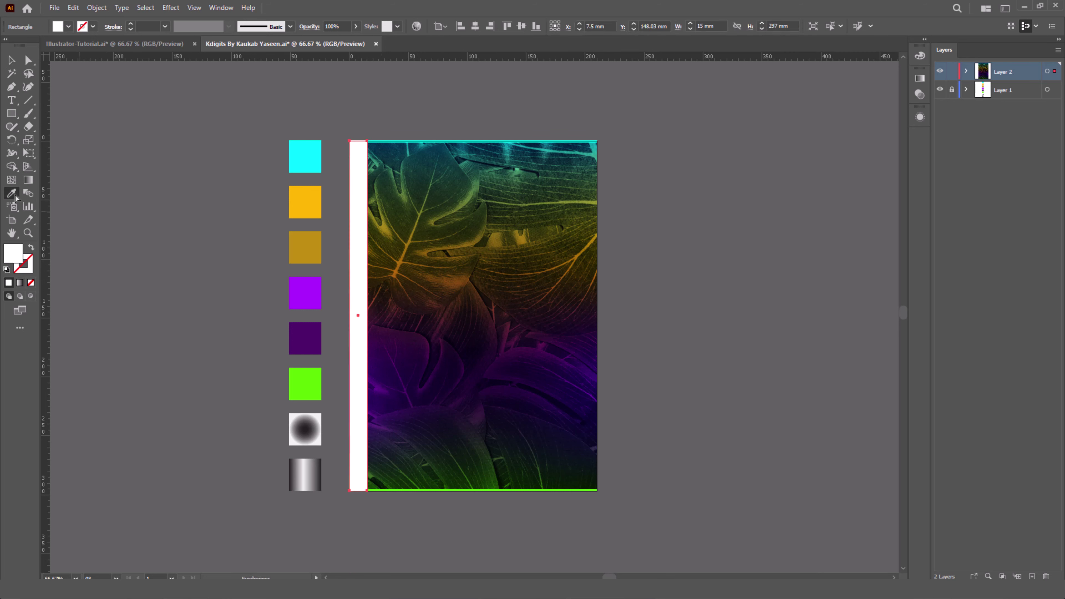
click(317, 482)
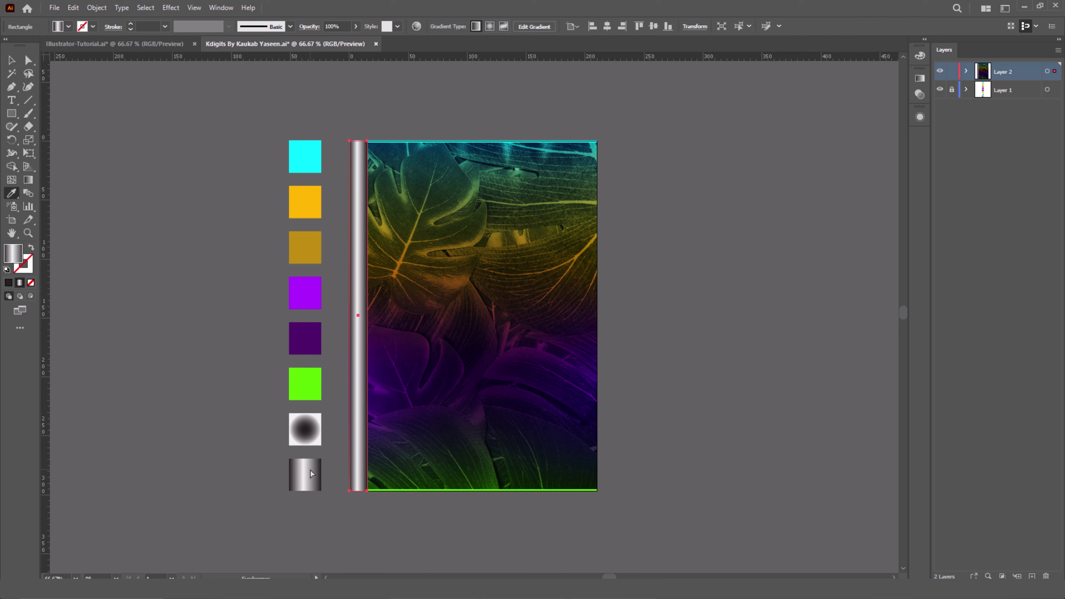
key(v)
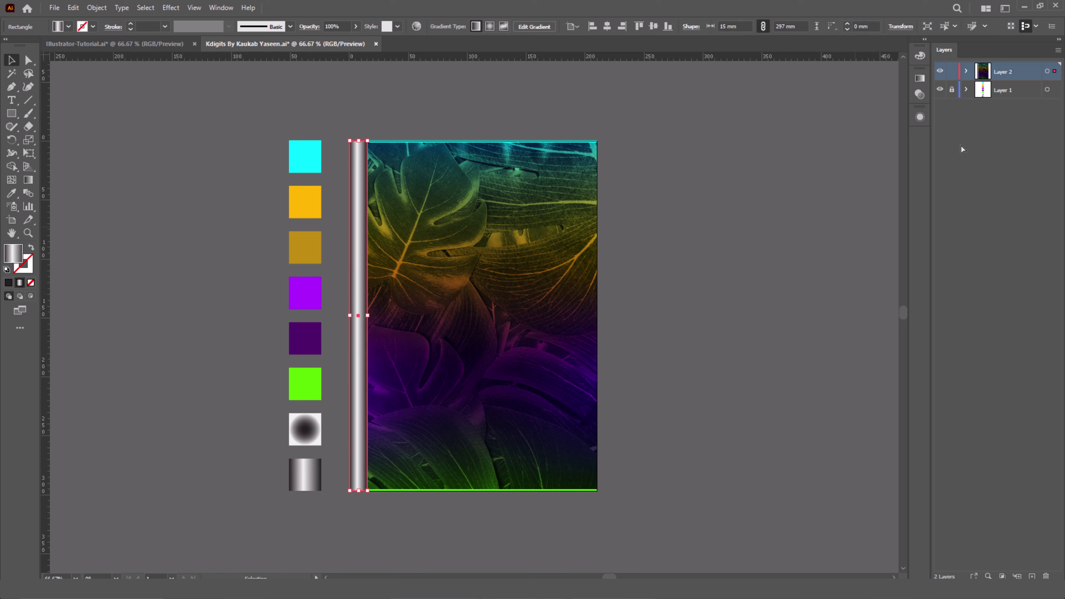
Set the silver gradient strip's blend mode to Overlay in the Transparency panel
click(920, 79)
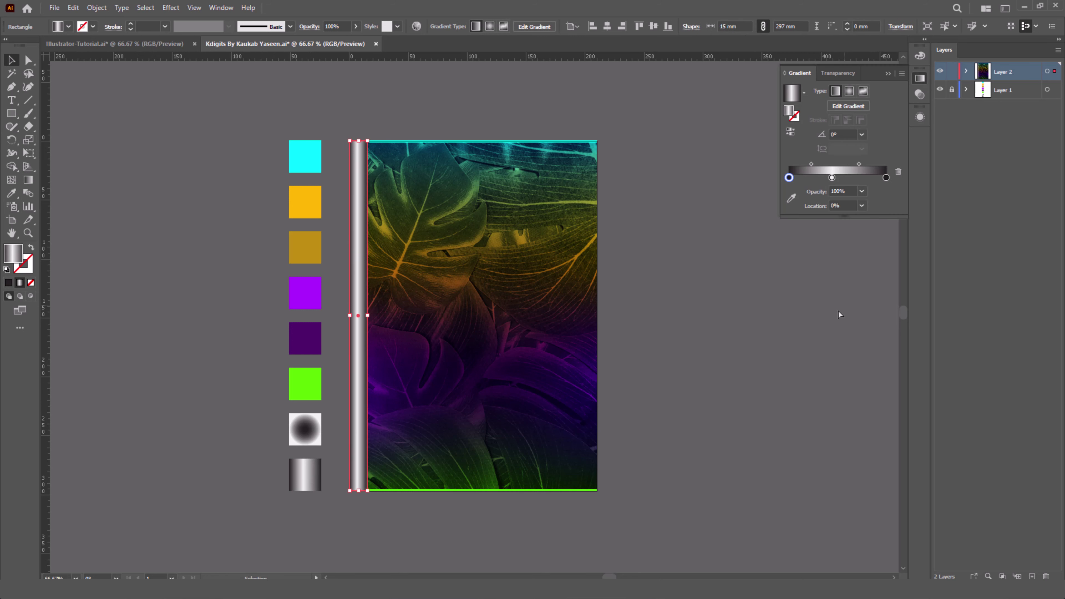
click(807, 290)
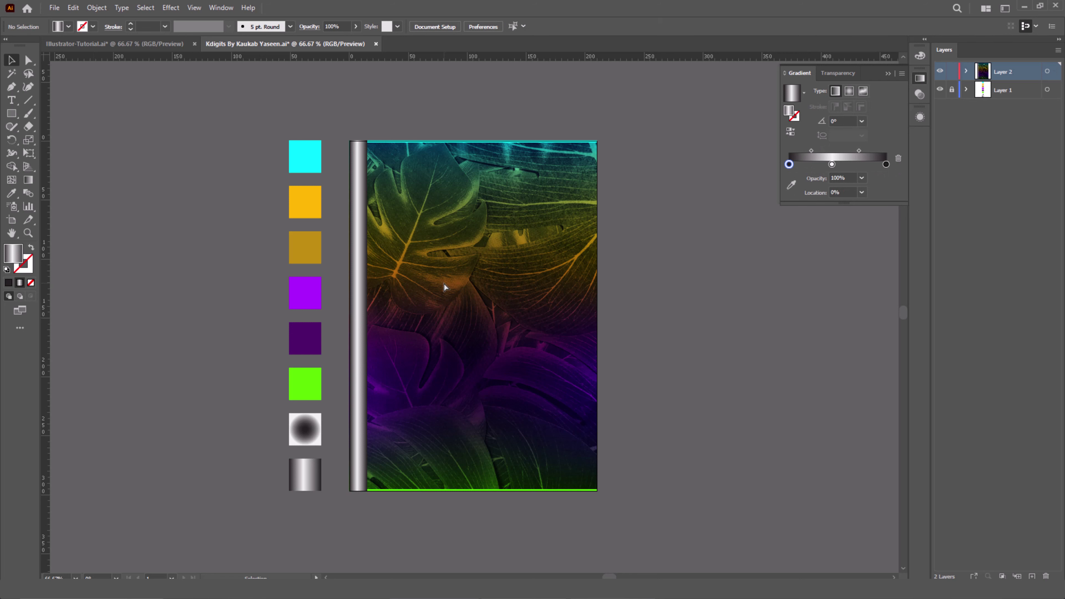
click(361, 293)
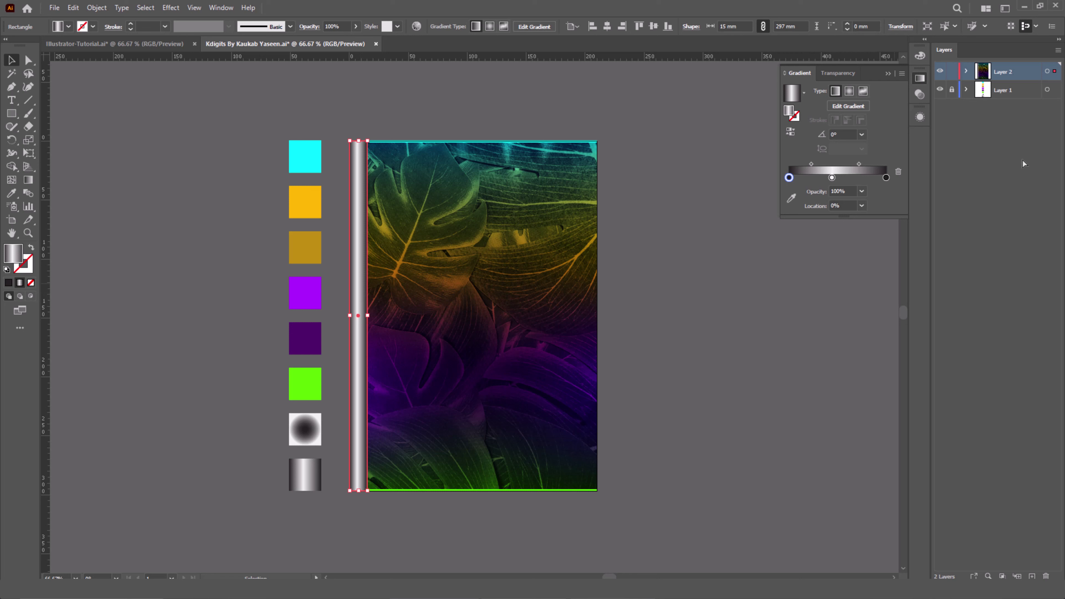
click(921, 94)
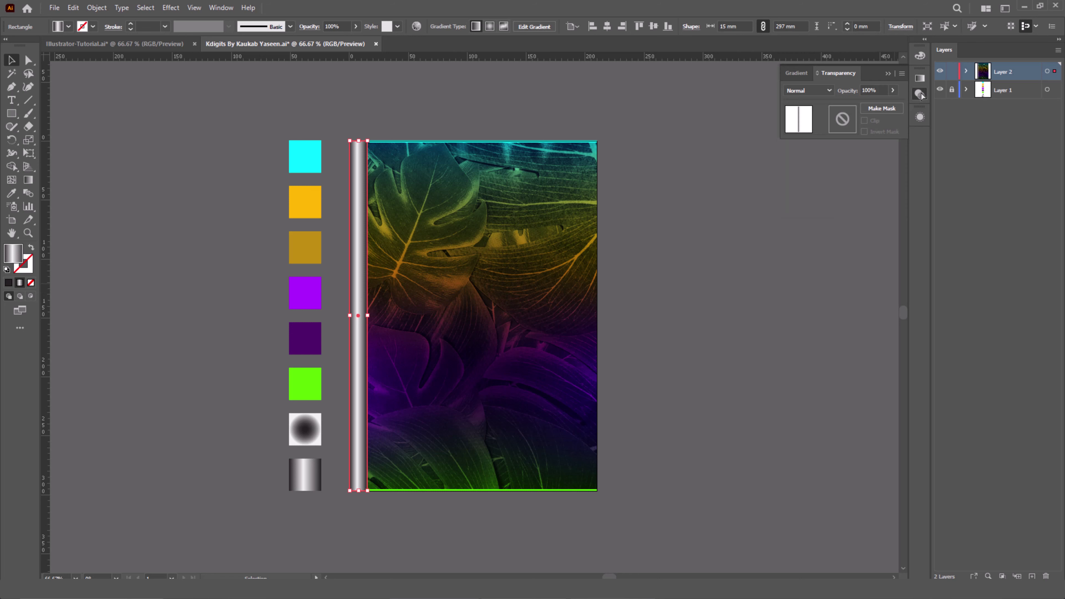
click(809, 91)
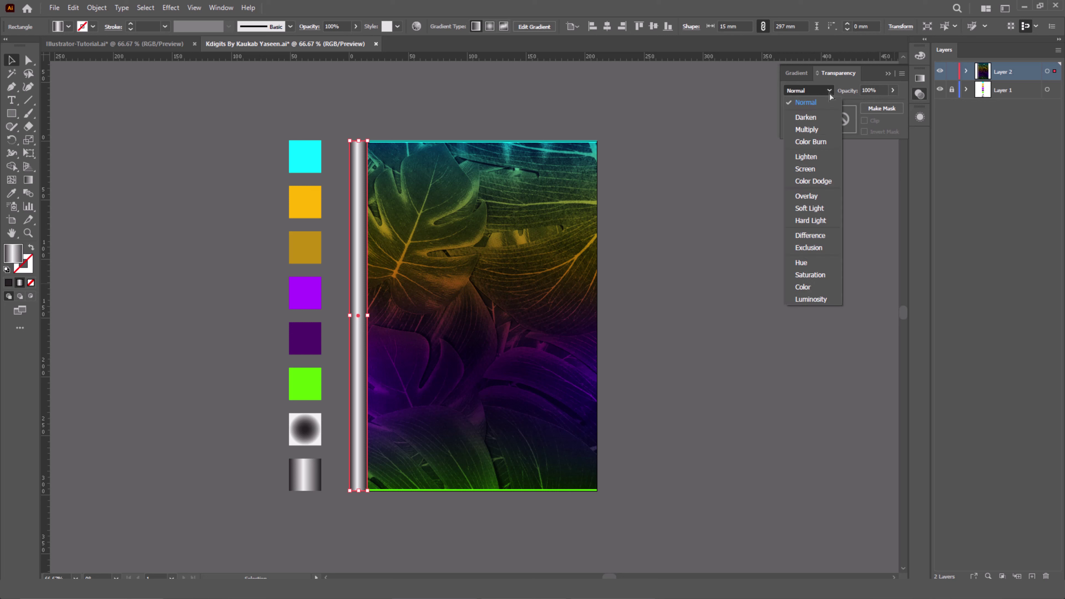
click(827, 195)
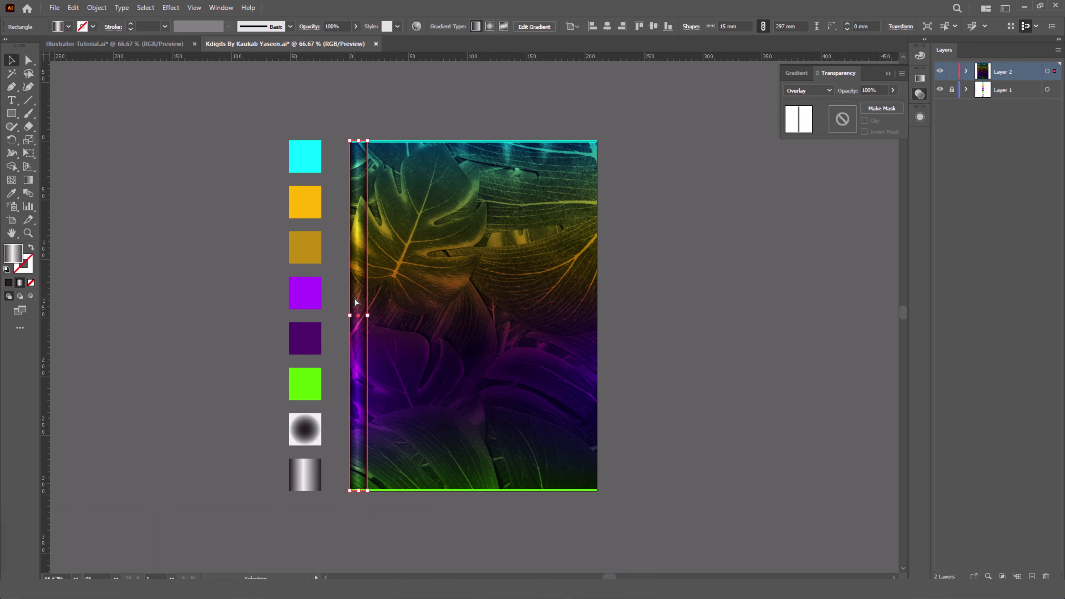
Duplicate the strip onto the right edge, then copy and paste both strips in place
drag(355, 302, 582, 307)
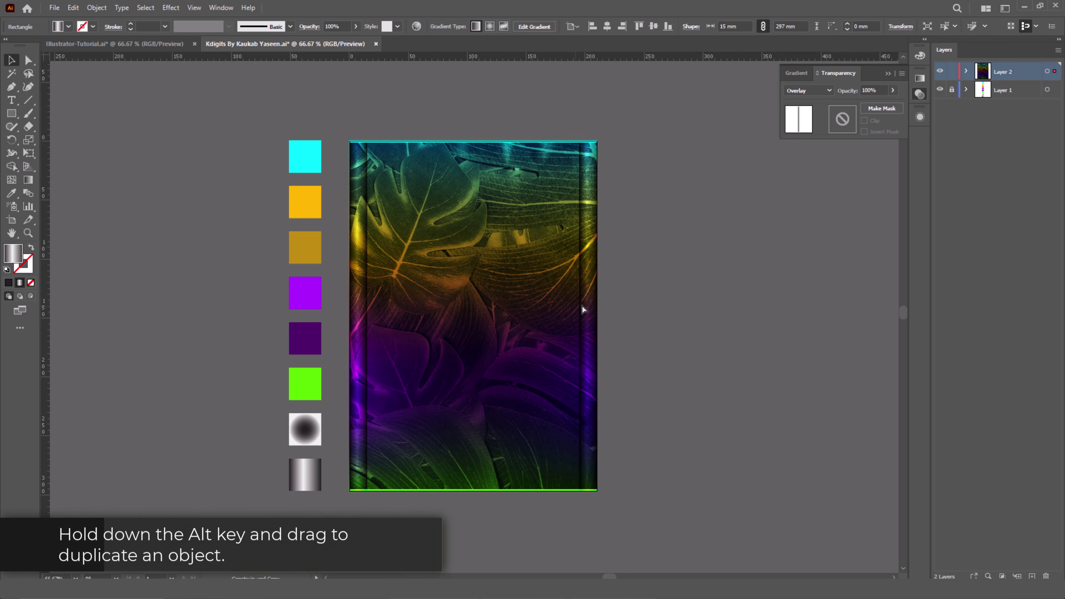
shift+click(358, 342)
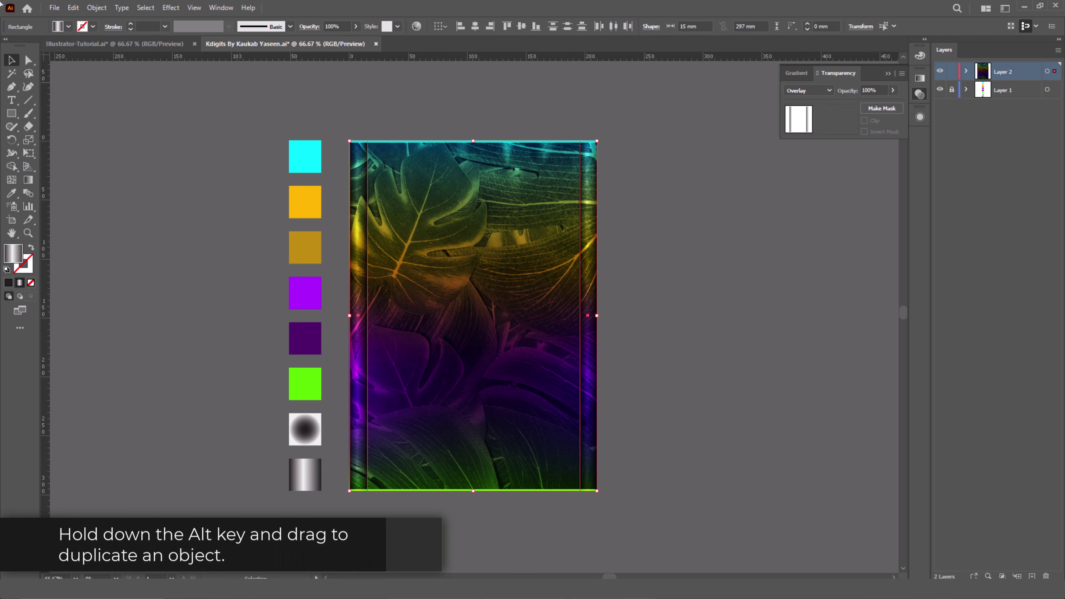
click(74, 8)
click(93, 61)
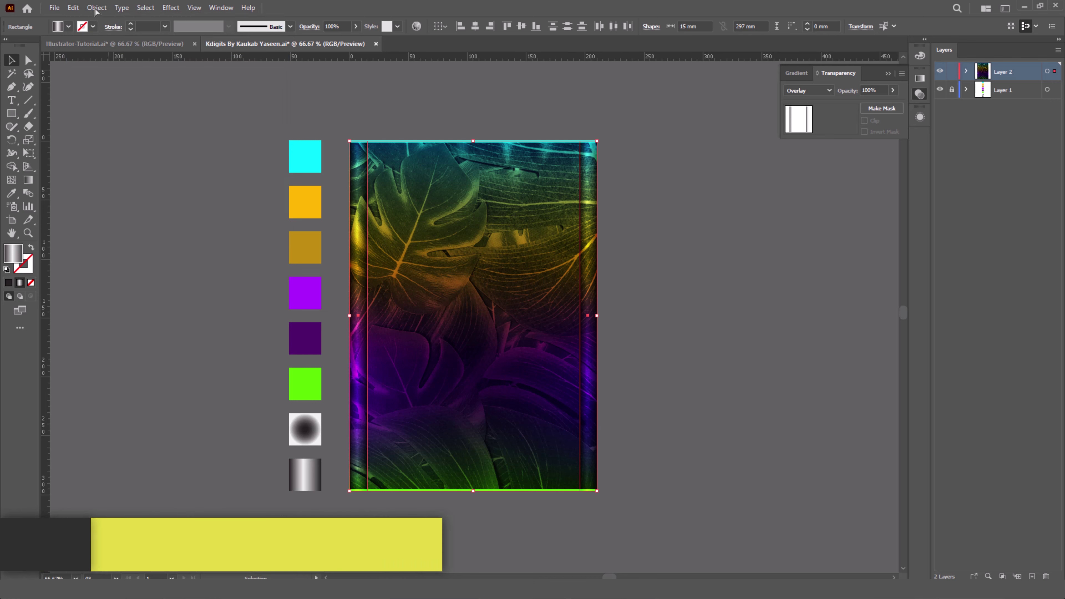
click(77, 8)
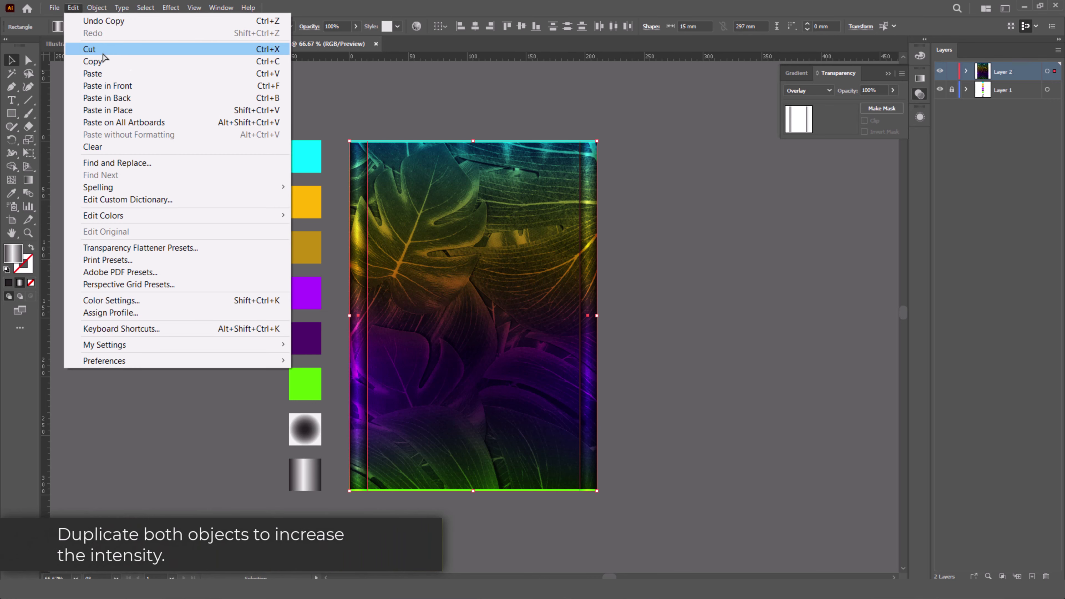
click(128, 110)
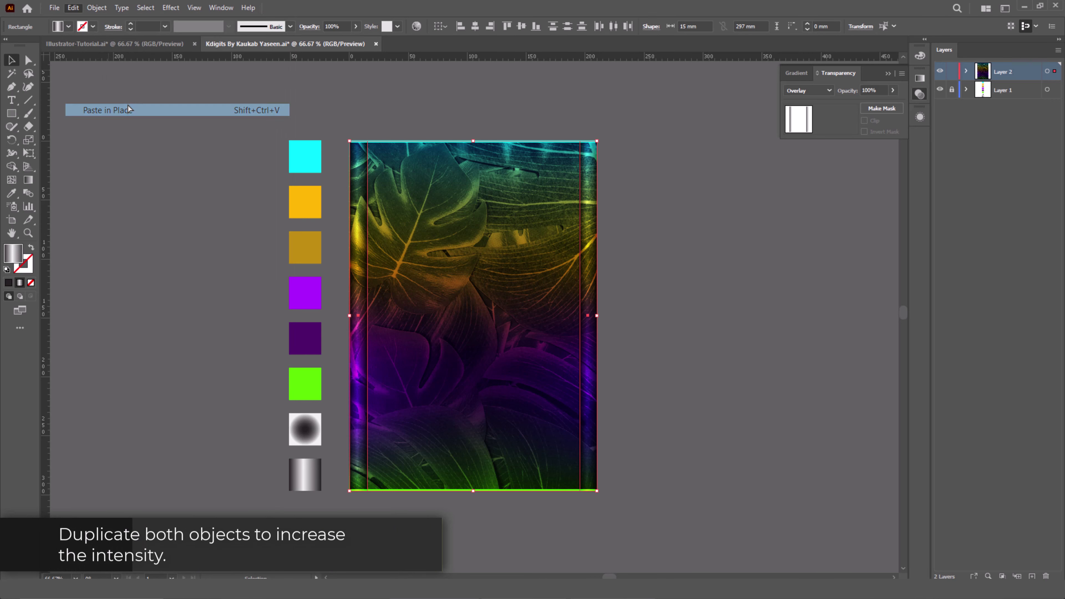
click(708, 313)
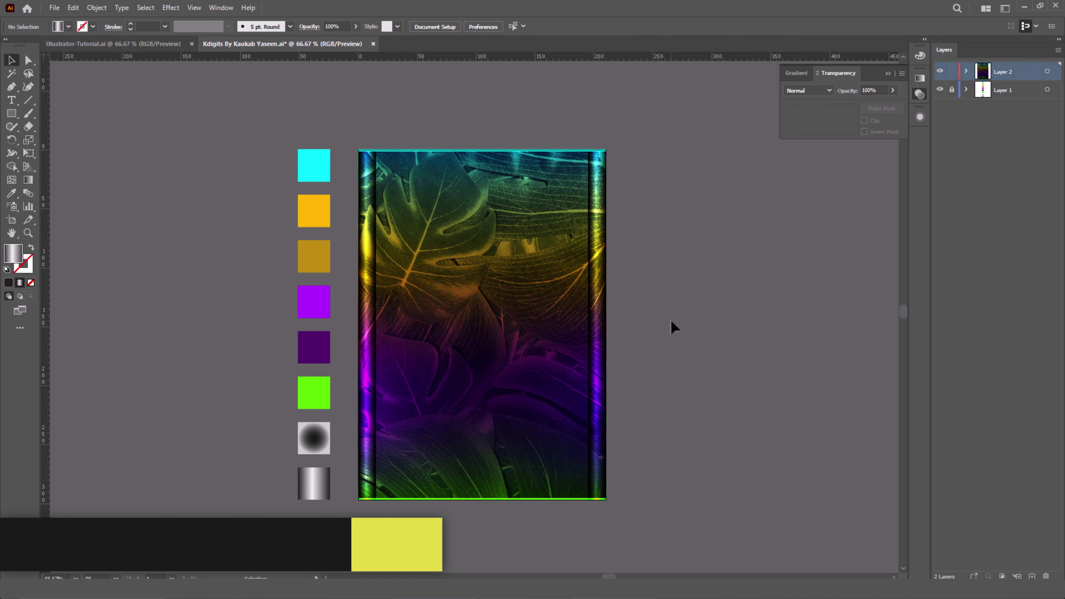
In the Control bar, set Fill to None, Stroke to Black and stroke weight to 24 pt
click(69, 26)
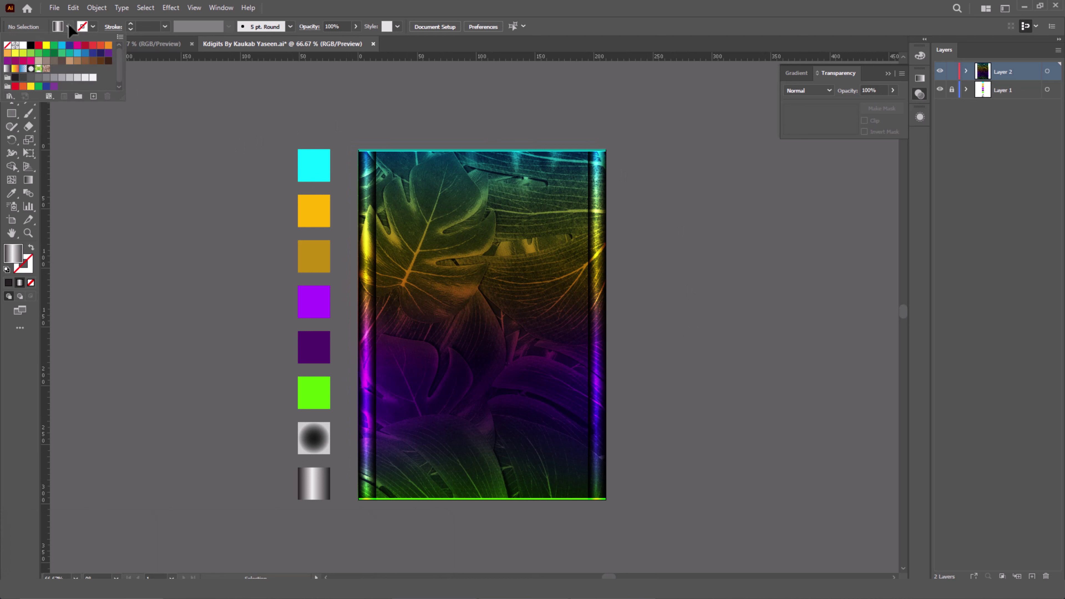
click(8, 46)
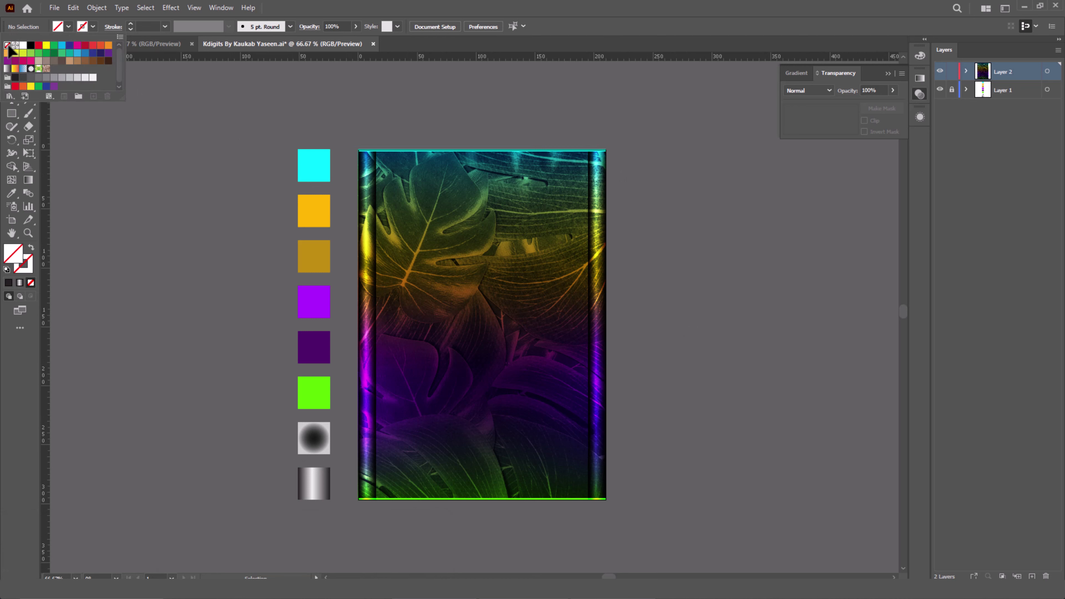
click(93, 27)
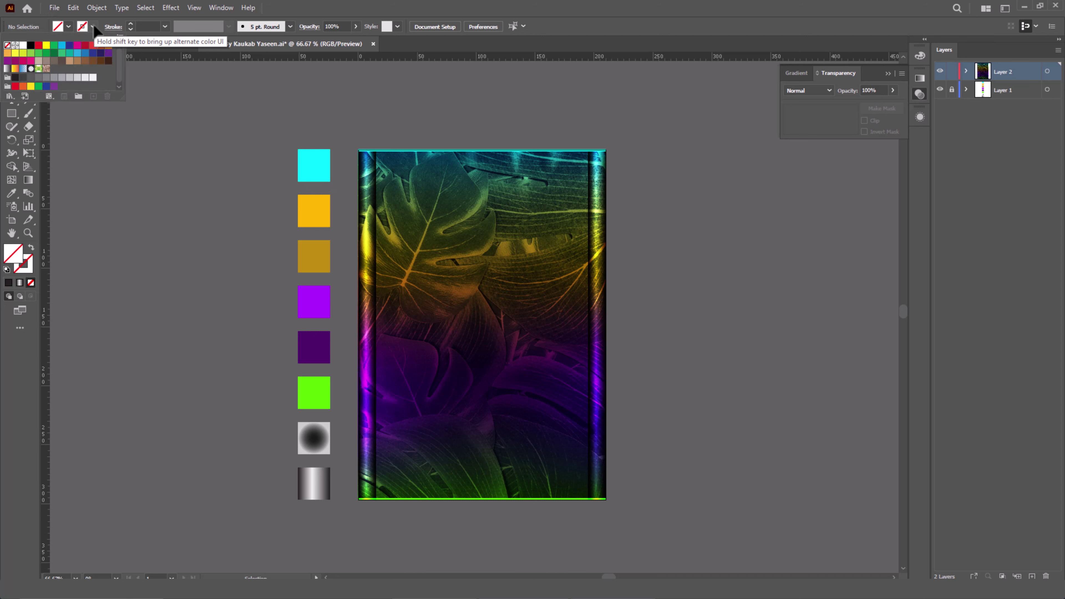
click(32, 46)
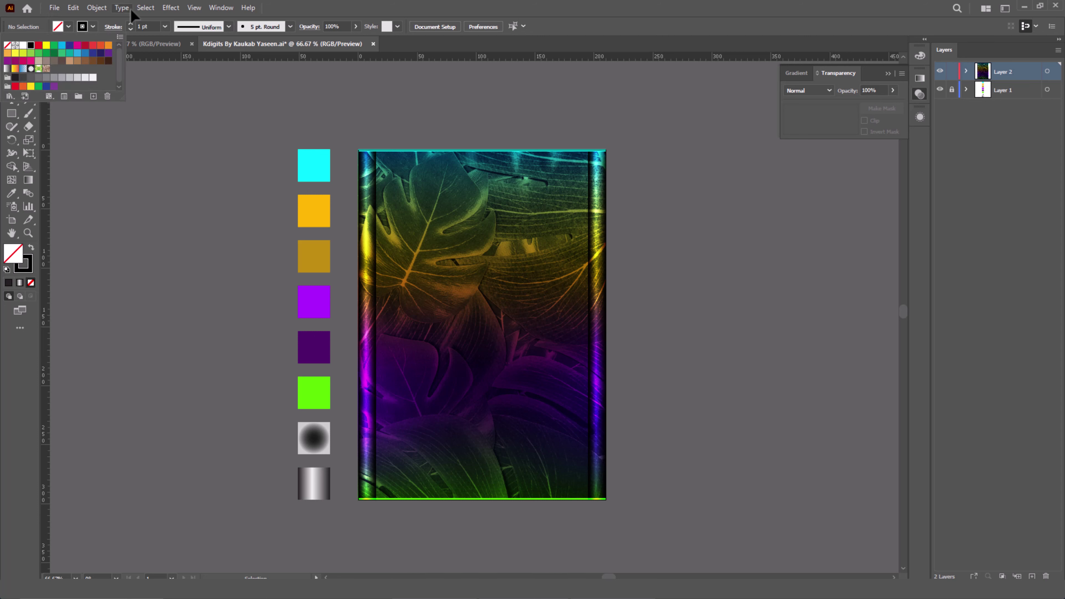
click(145, 27)
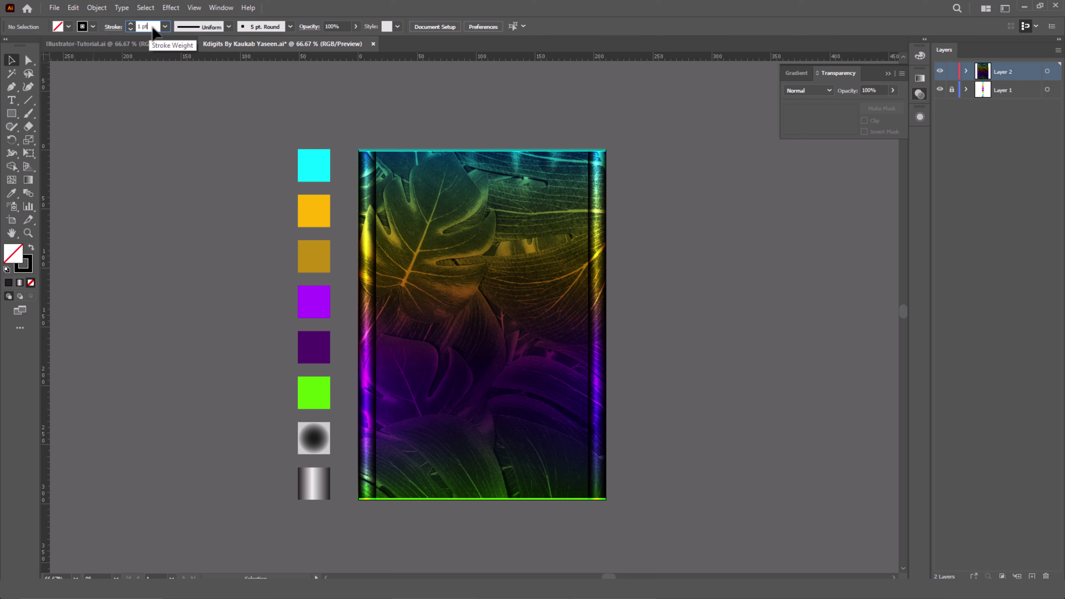
text(24)
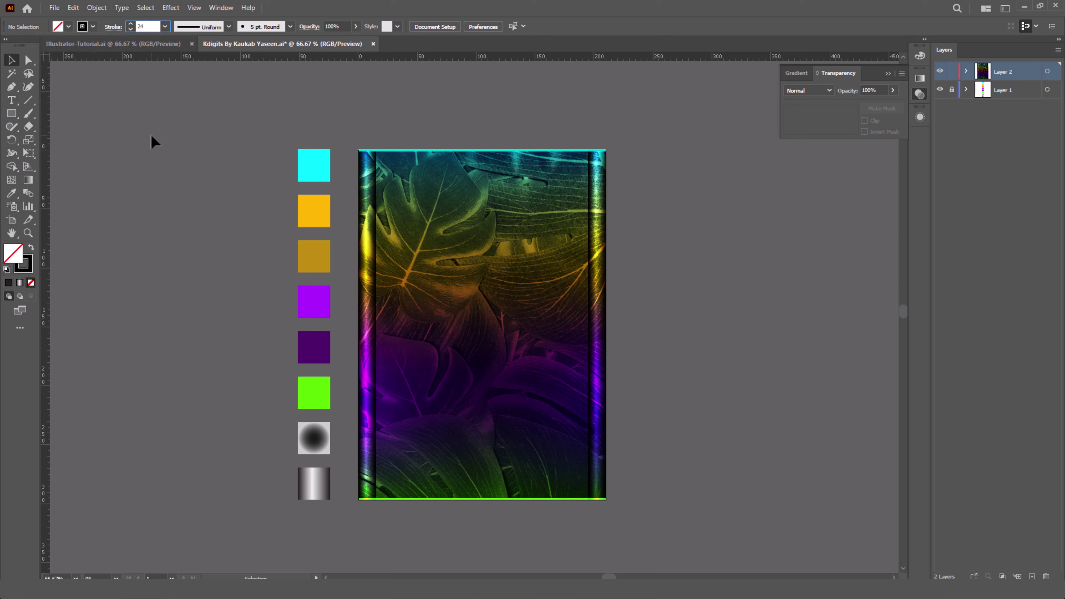
click(151, 136)
drag(15, 117, 58, 118)
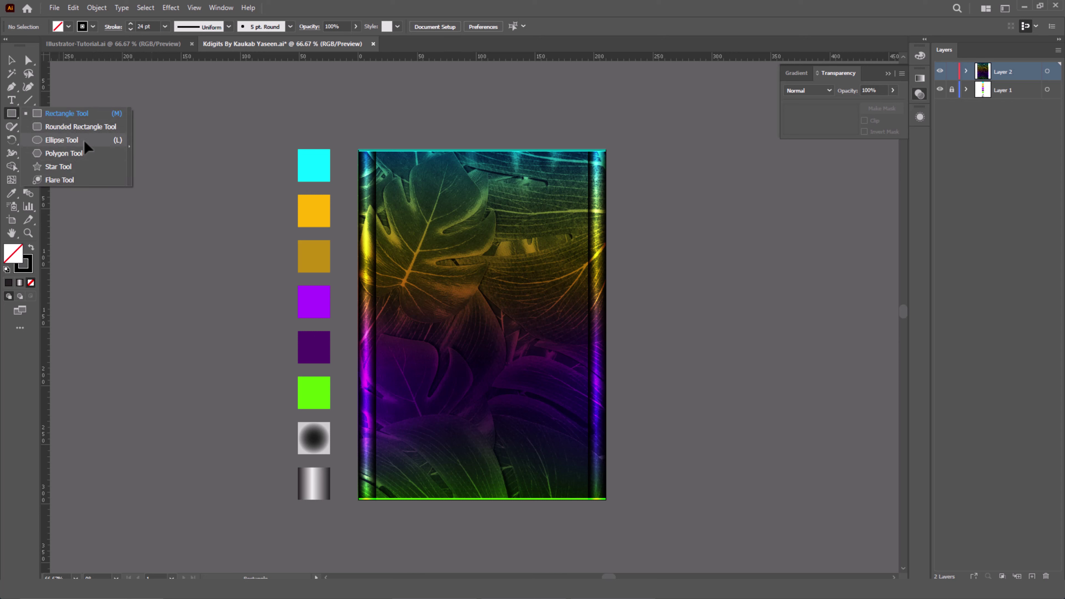
Draw a 130 × 130 mm ellipse and centre it horizontally on the artboard
drag(58, 118, 84, 139)
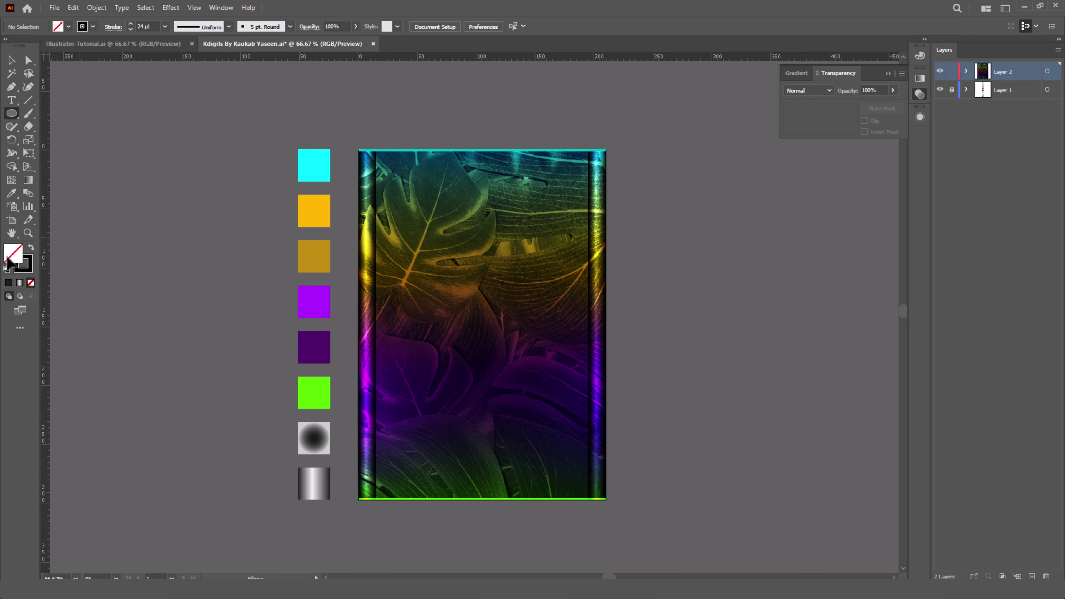
click(426, 252)
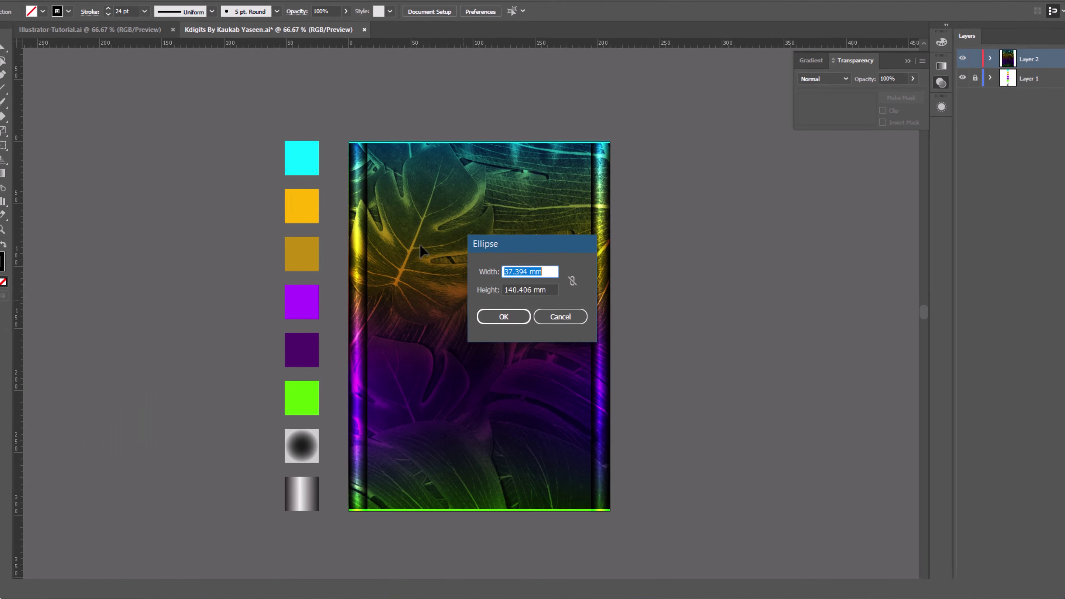
text(130)
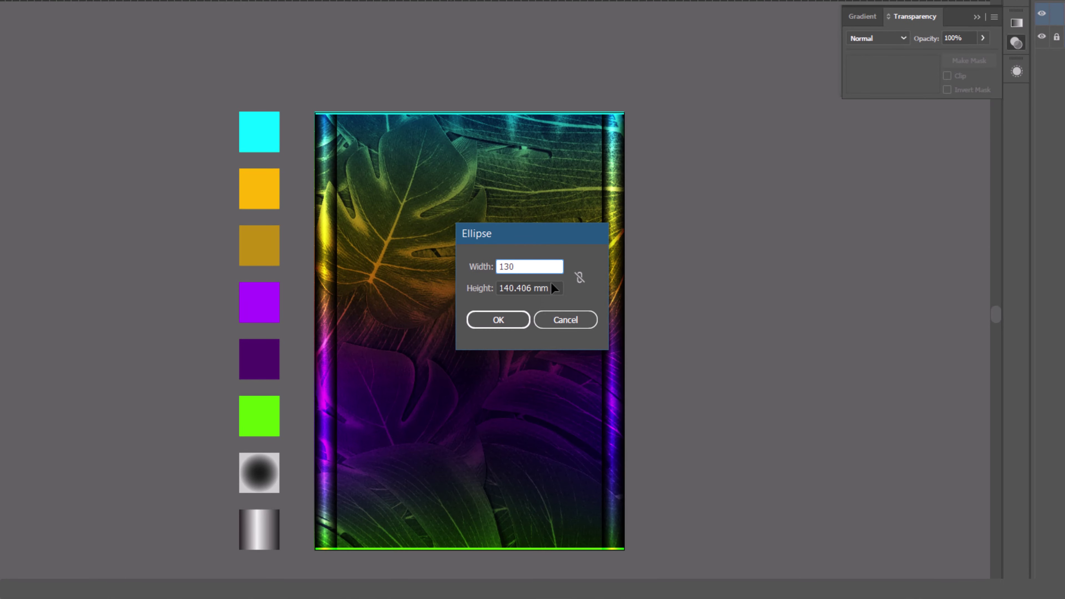
drag(551, 283, 485, 288)
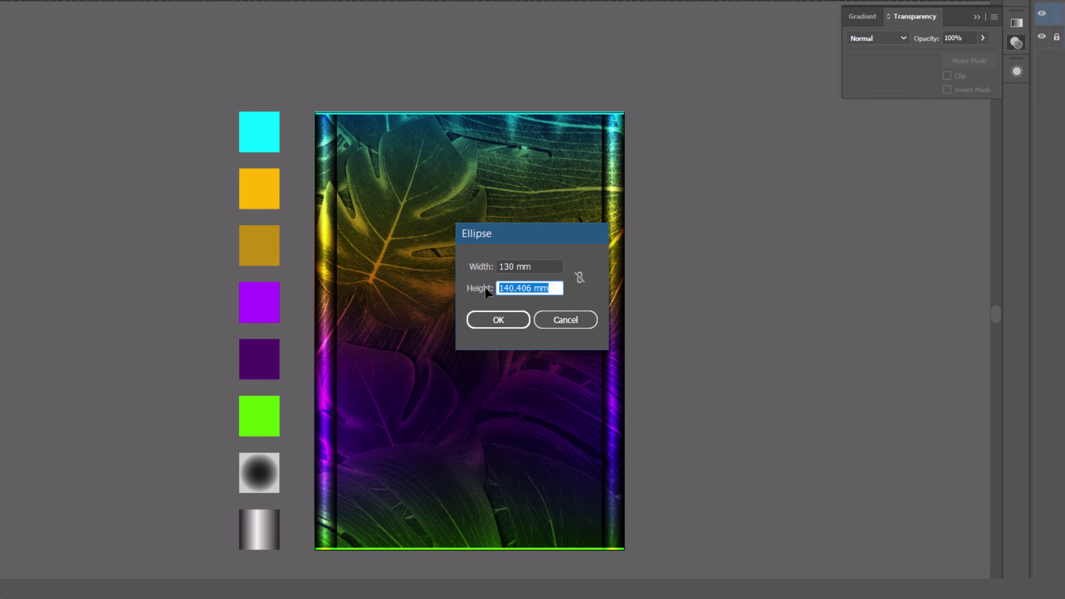
text(130)
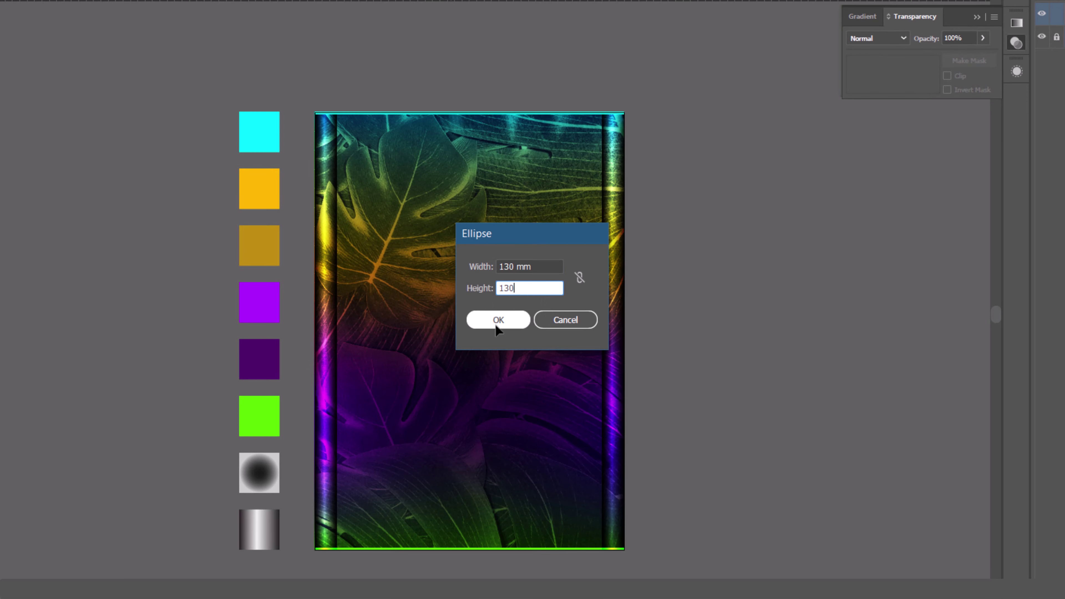
click(497, 321)
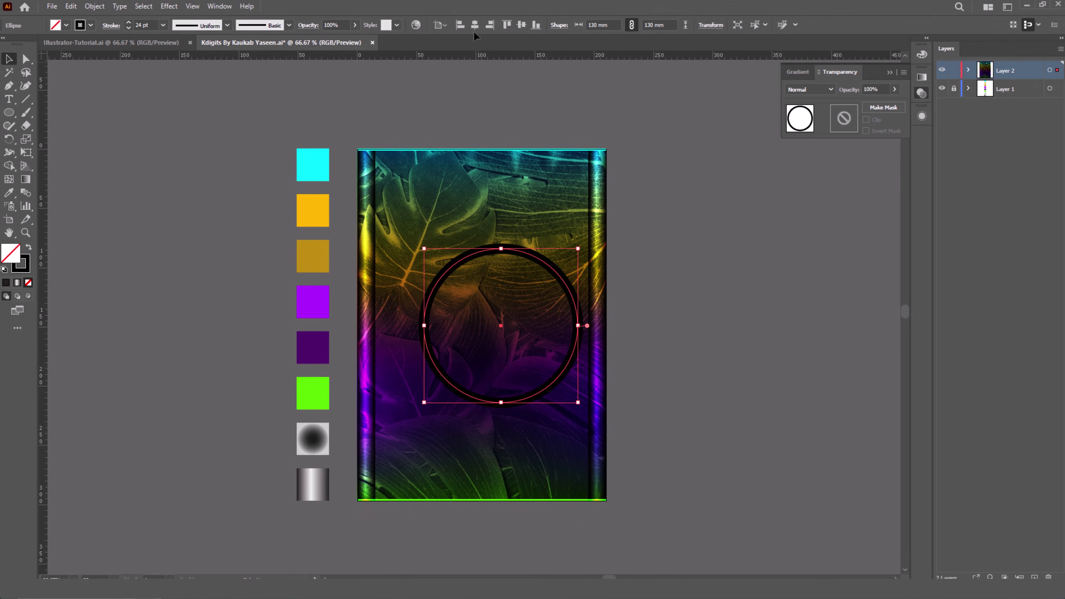
click(475, 26)
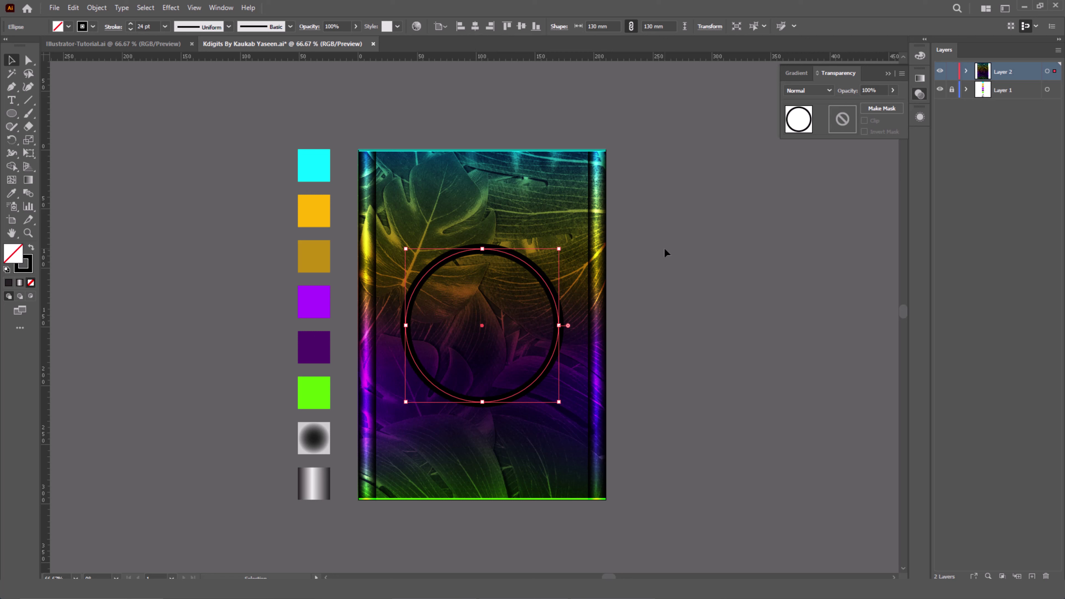
In the Appearance panel, give the circle's 24 pt stroke a Gaussian Blur of radius 60
click(890, 75)
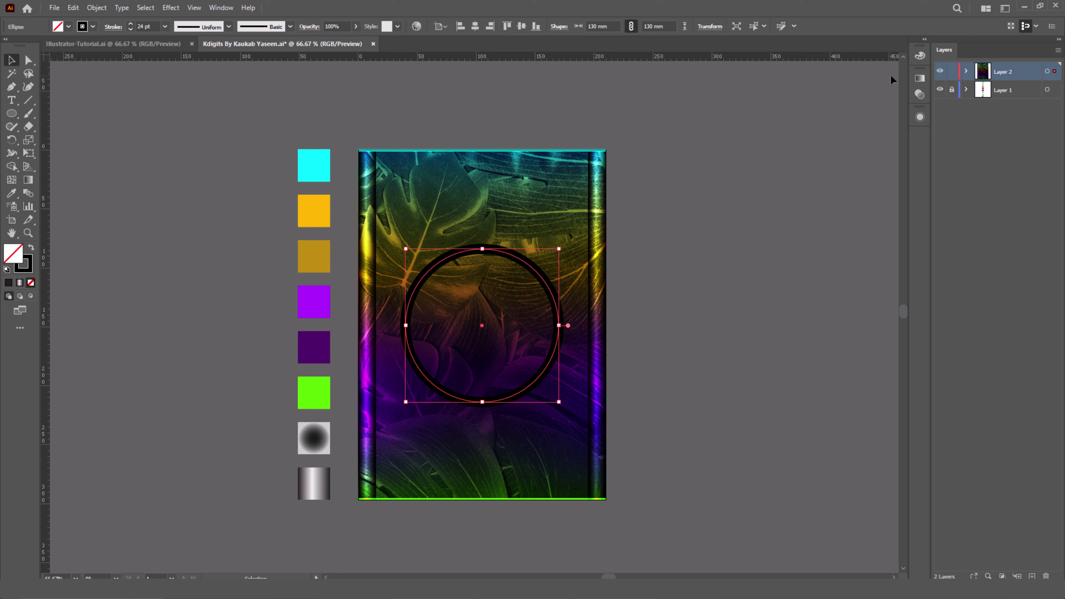
click(916, 118)
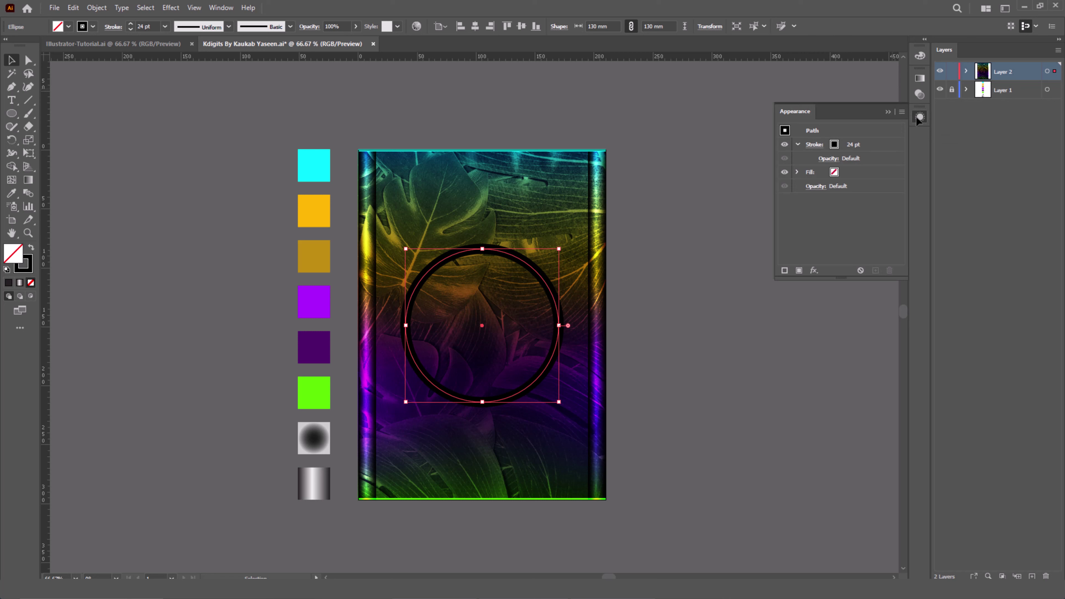
click(878, 142)
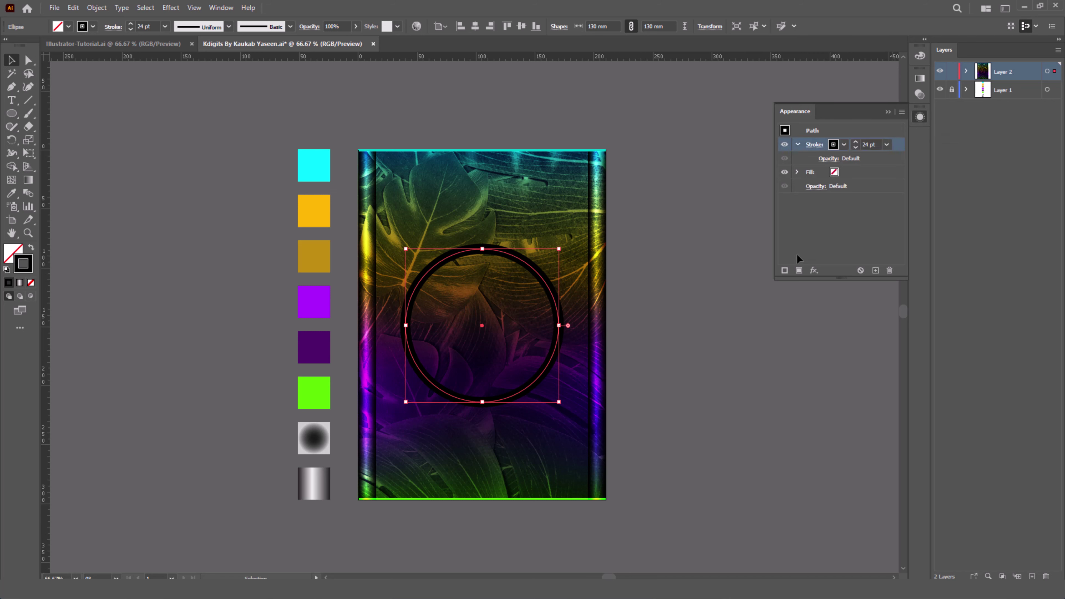
click(813, 271)
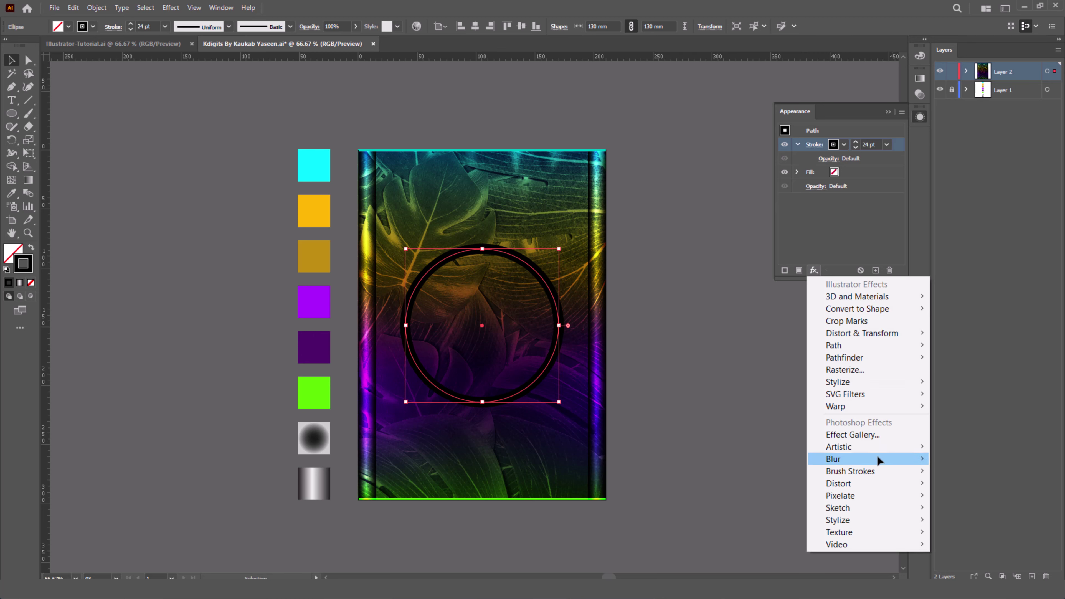
click(1012, 458)
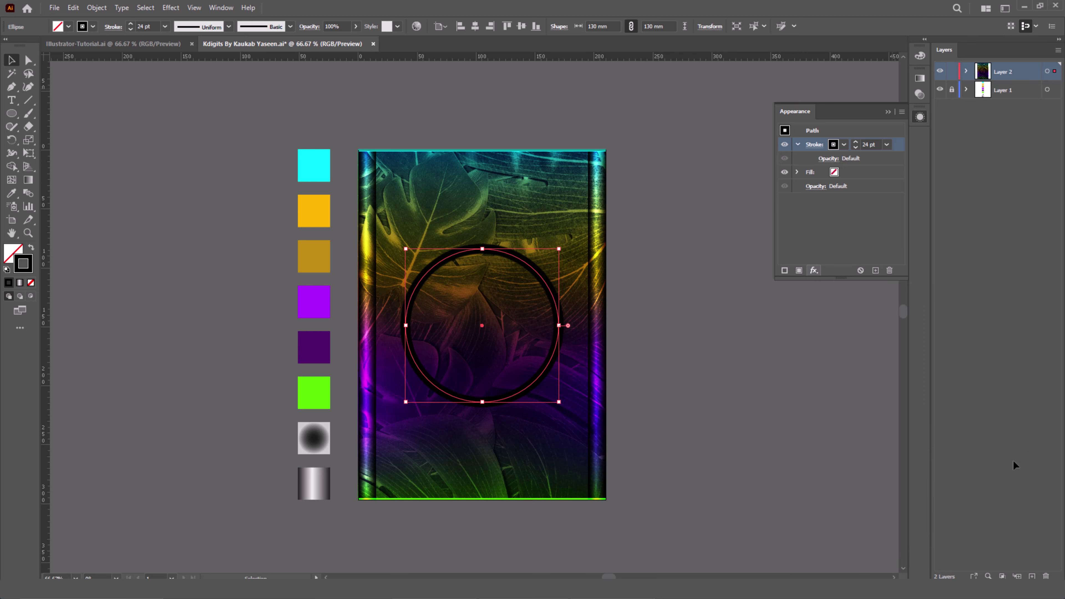
drag(693, 266, 707, 264)
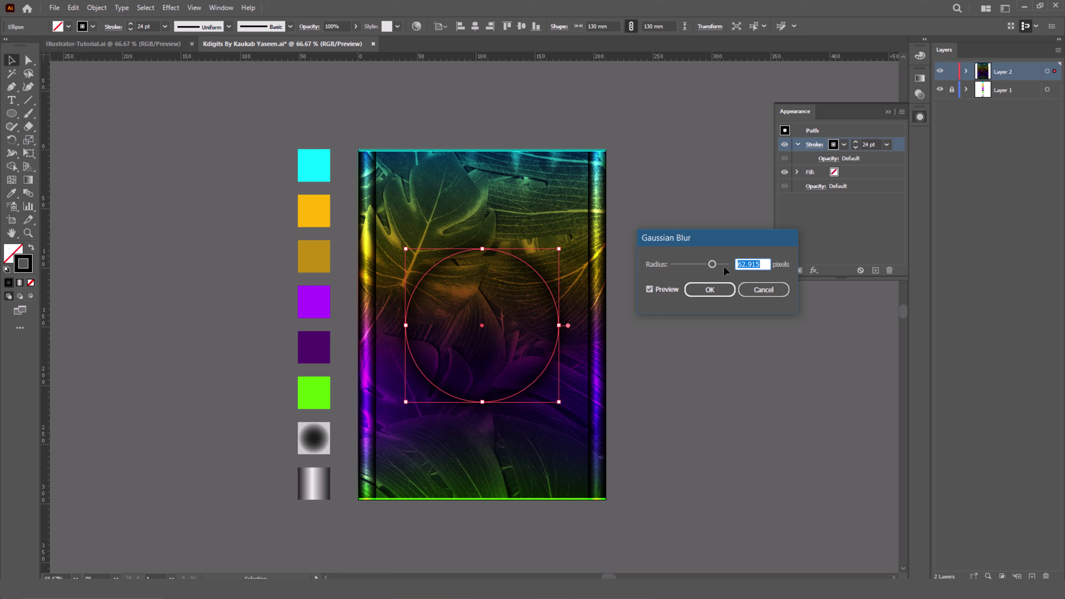
text(60)
click(649, 290)
click(718, 290)
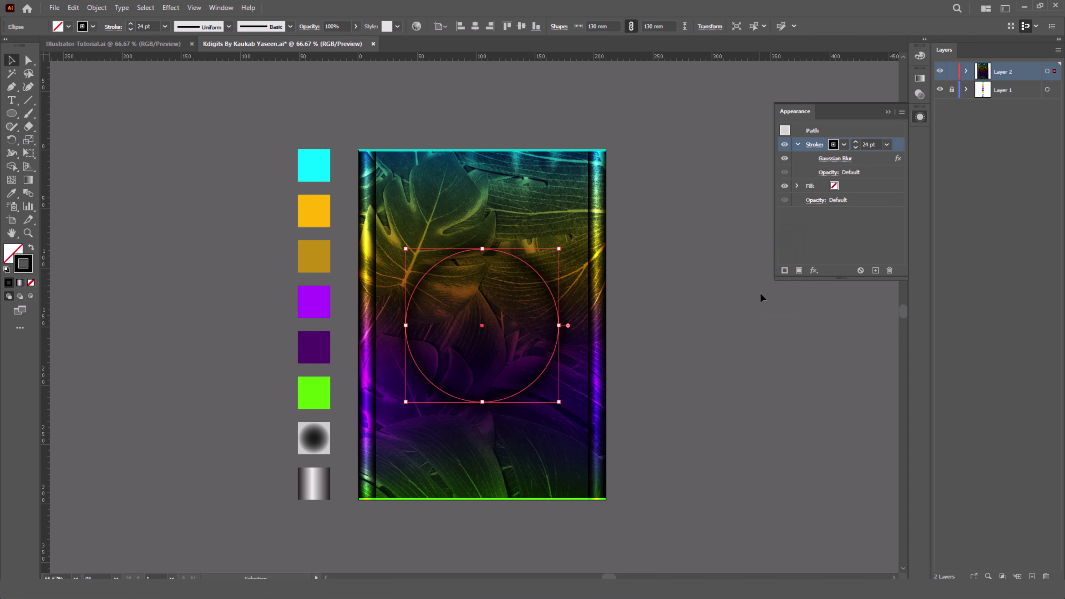
Add a new stroke to the circle and set its weight to 1 pt
click(785, 270)
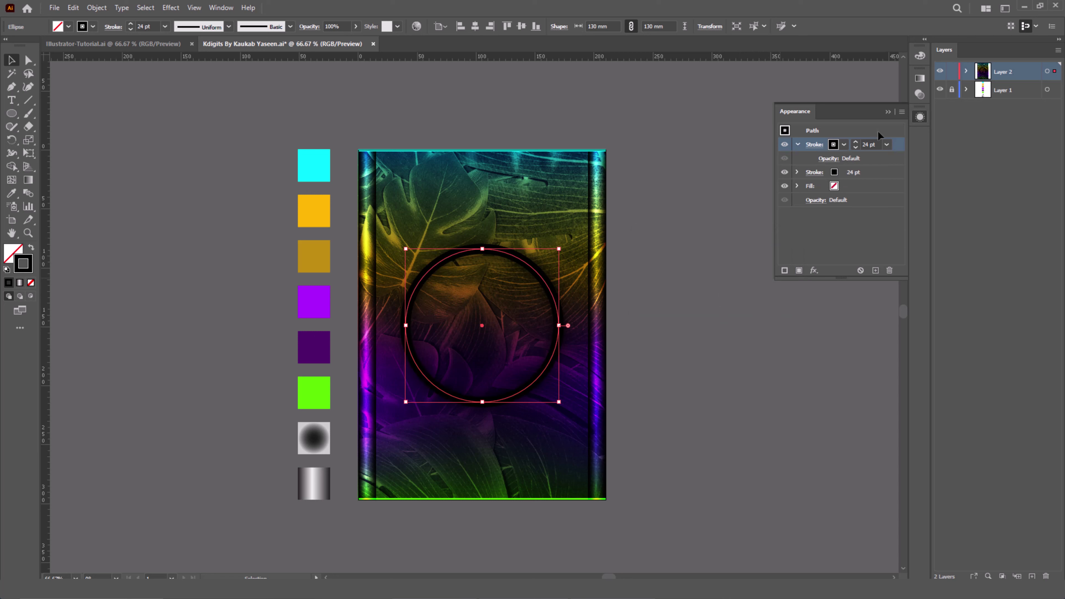
click(888, 145)
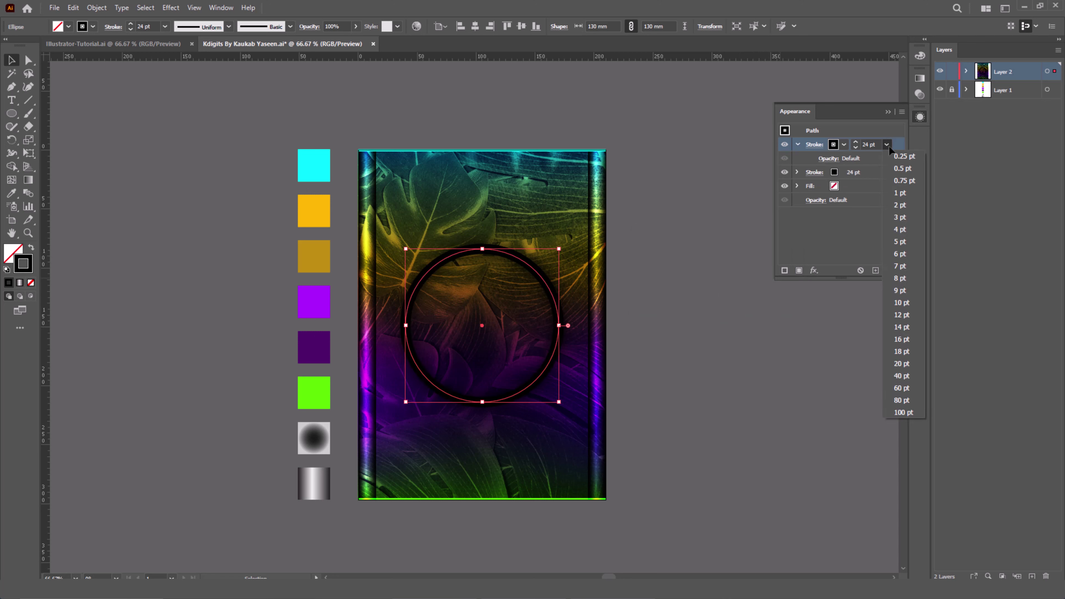
click(909, 194)
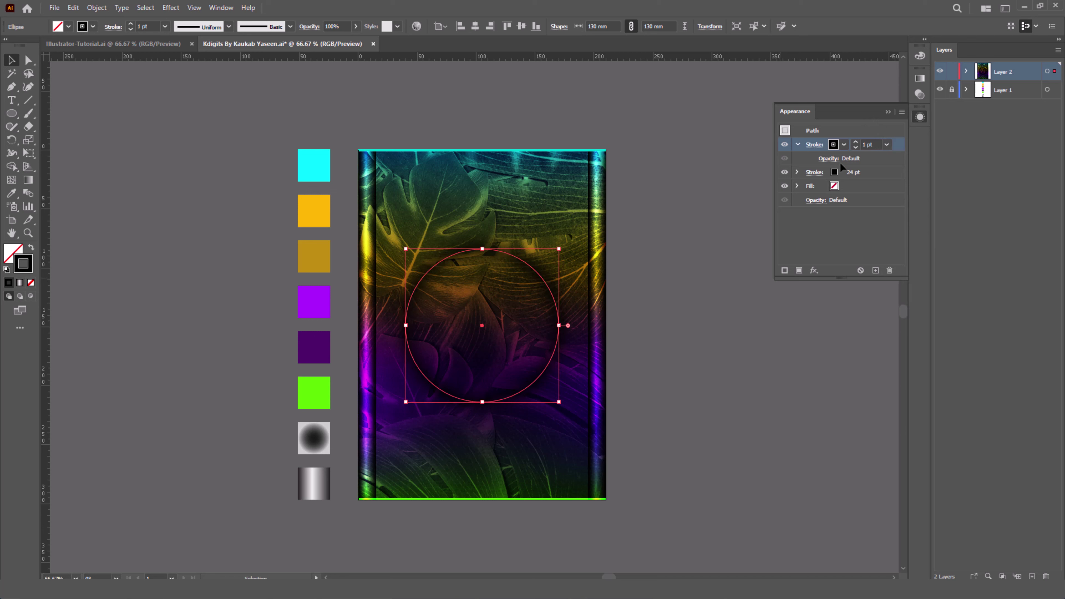
click(813, 271)
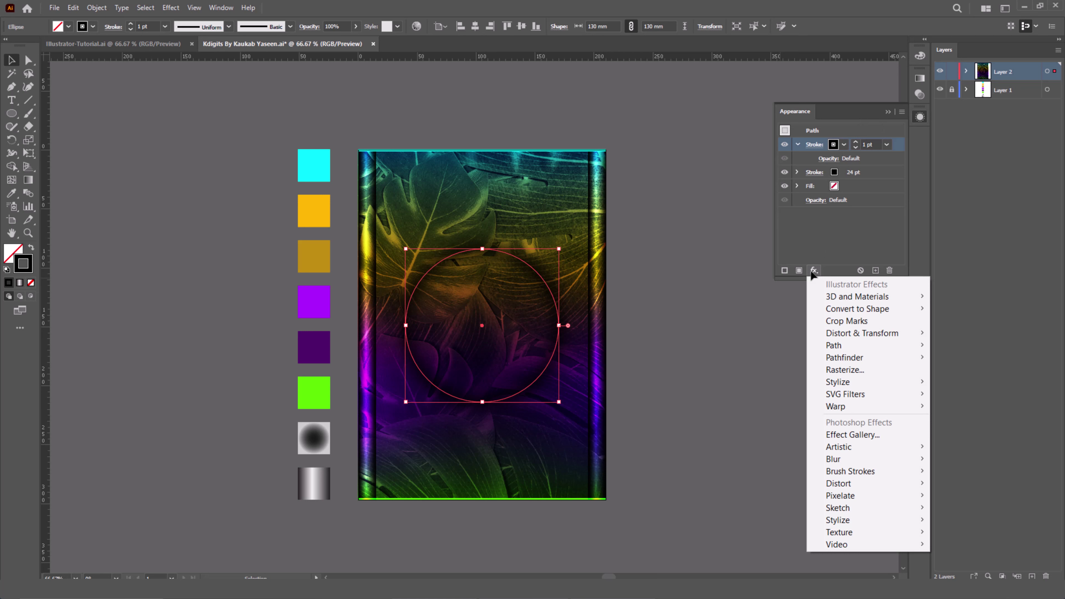
mouse_move(838, 382)
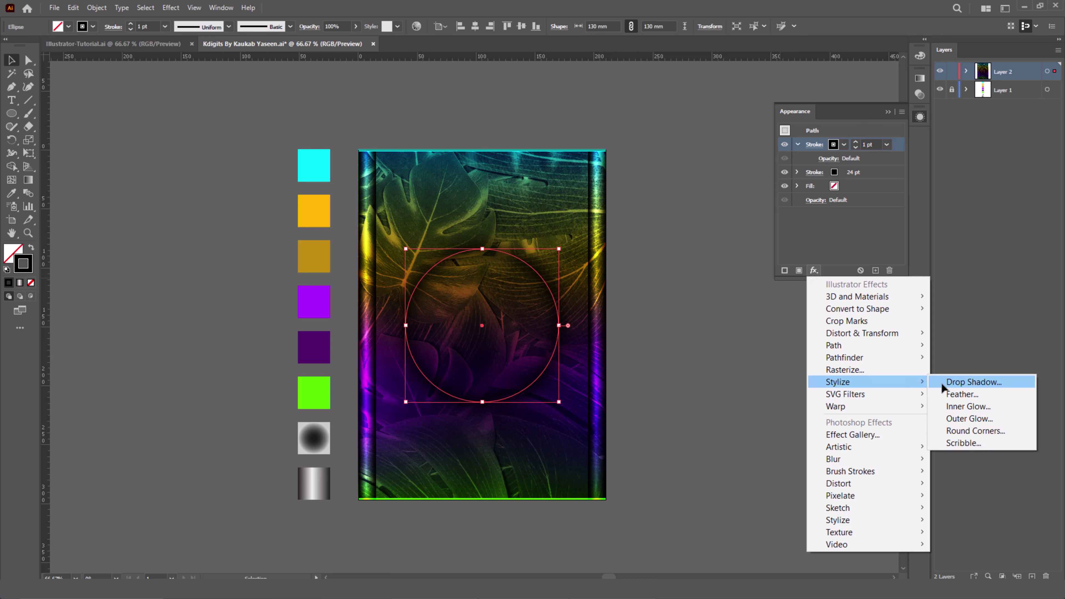
Give the 1 pt stroke an orange Outer Glow in Soft Light mode at 75% opacity
click(989, 412)
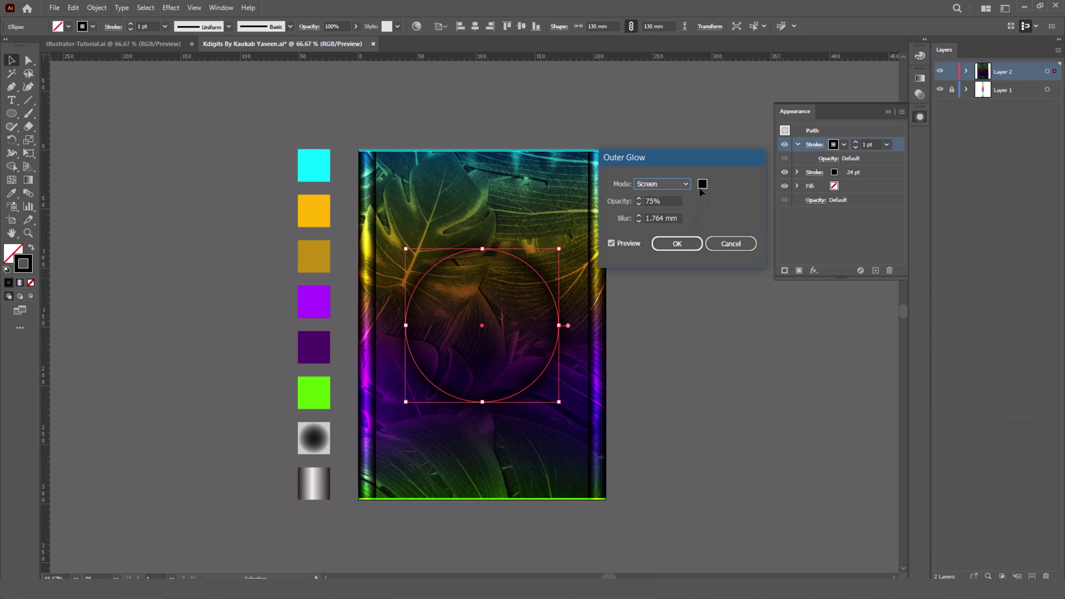
click(702, 185)
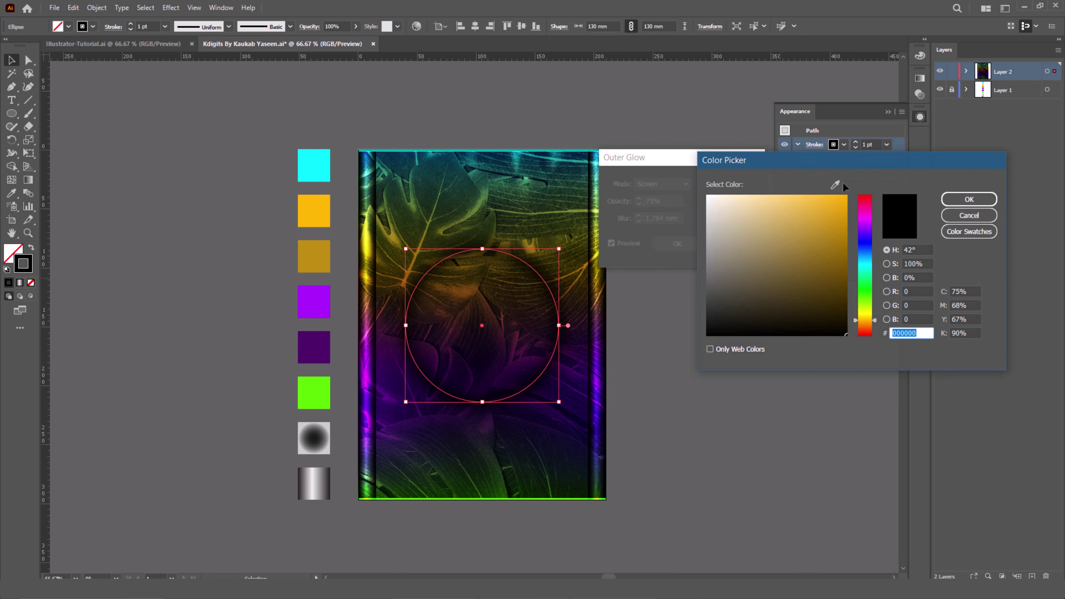
click(834, 183)
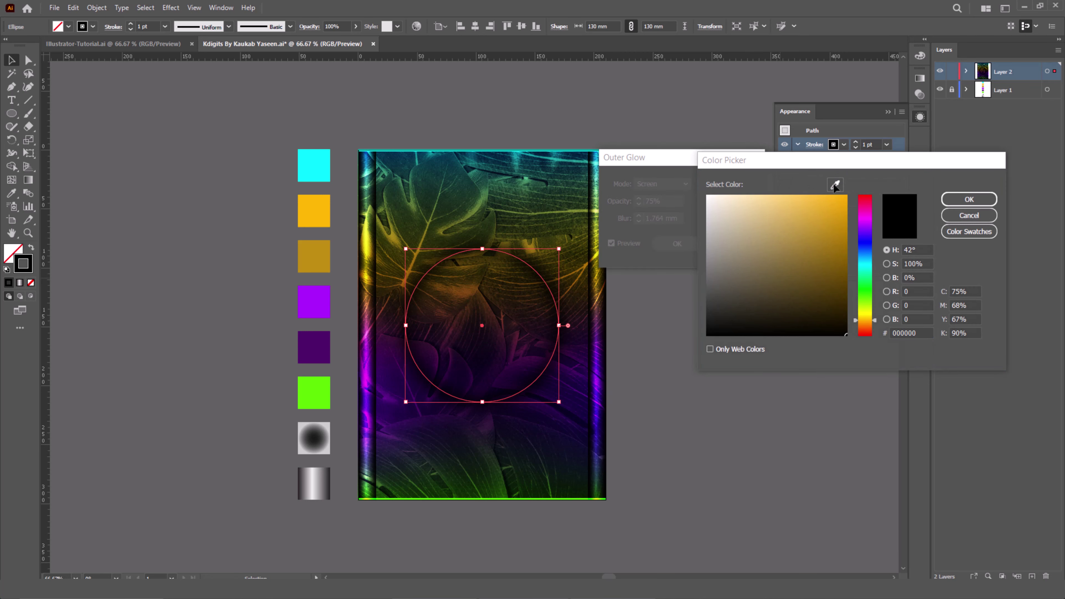
click(326, 211)
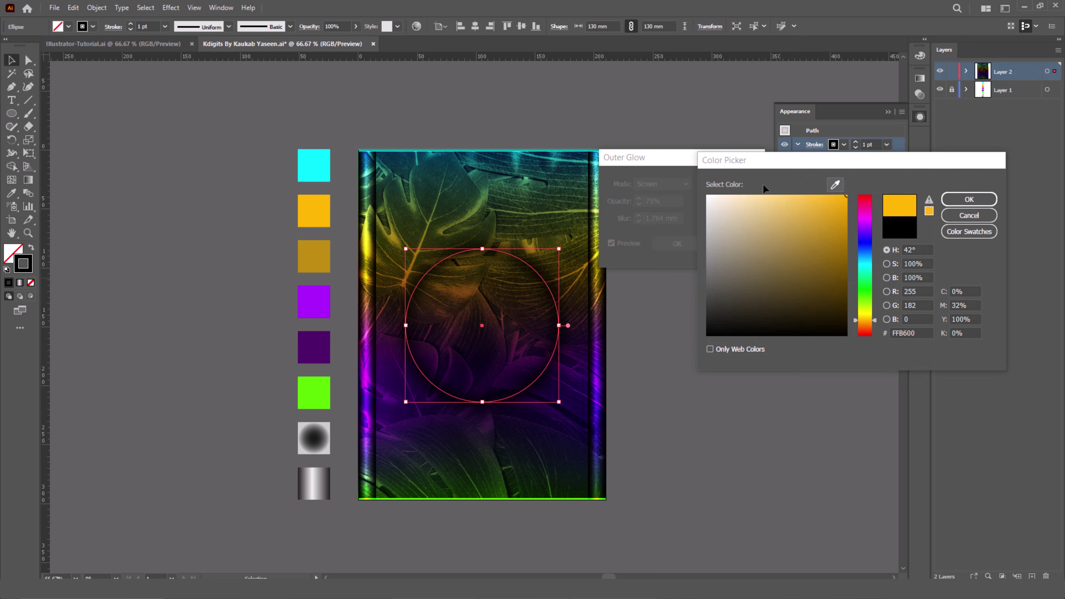
click(969, 200)
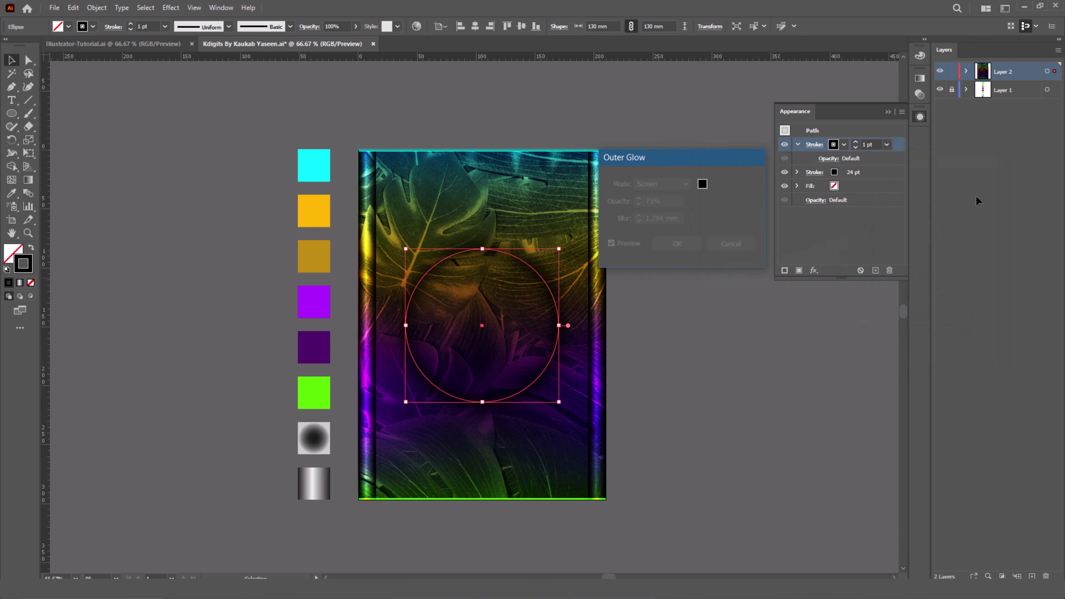
click(664, 187)
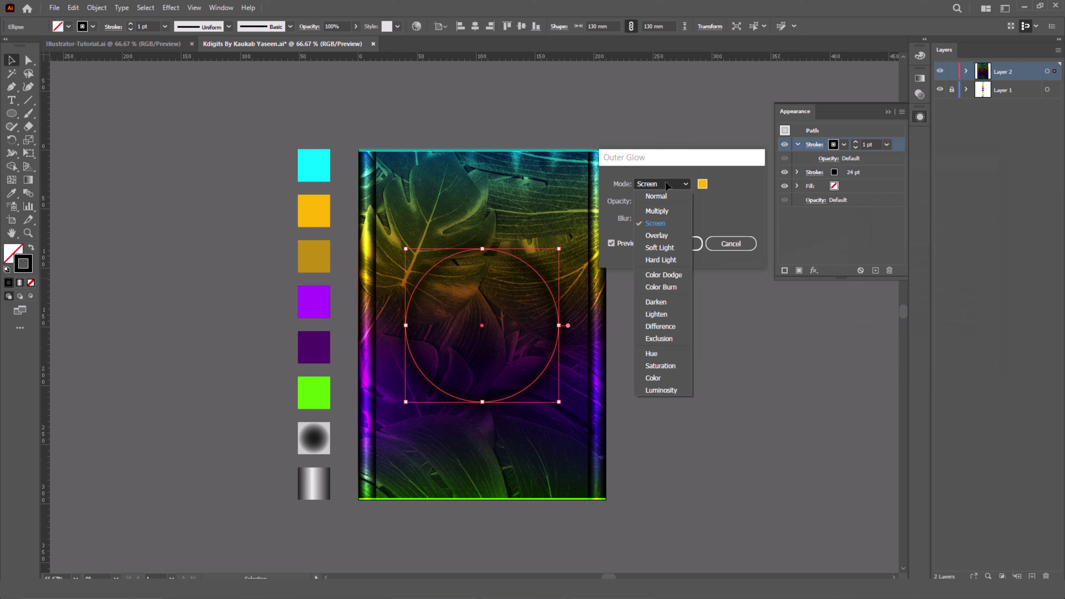
click(672, 247)
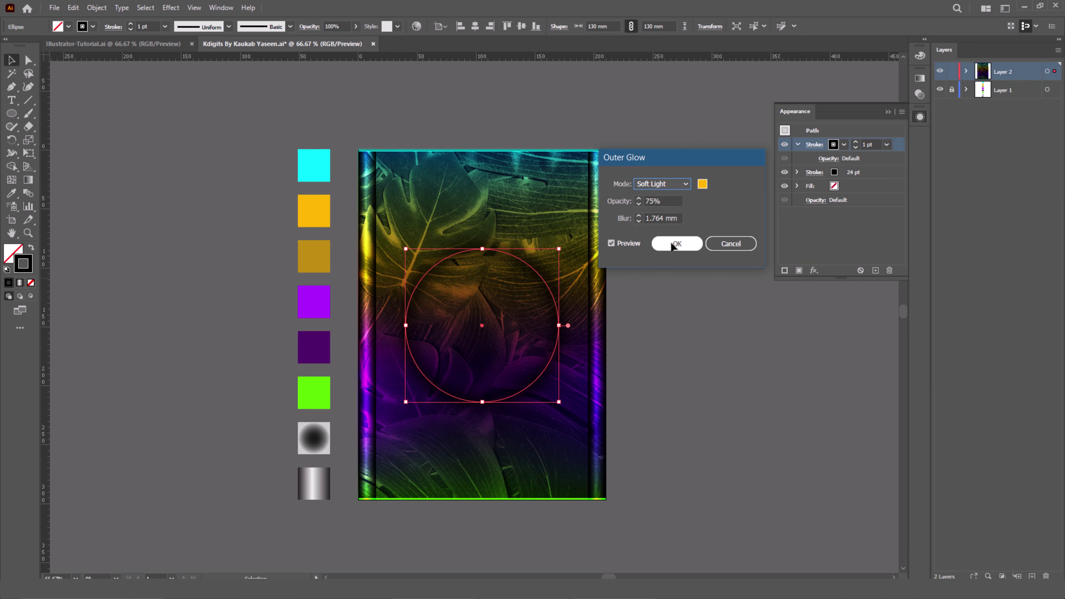
click(676, 244)
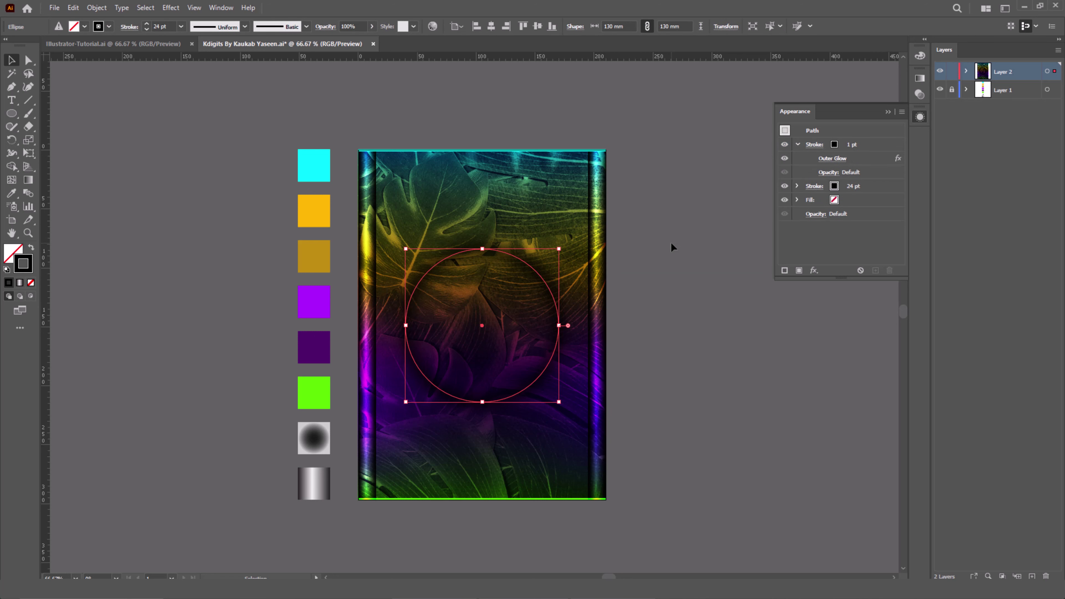
Move the glowing circle higher on the flyer
click(670, 251)
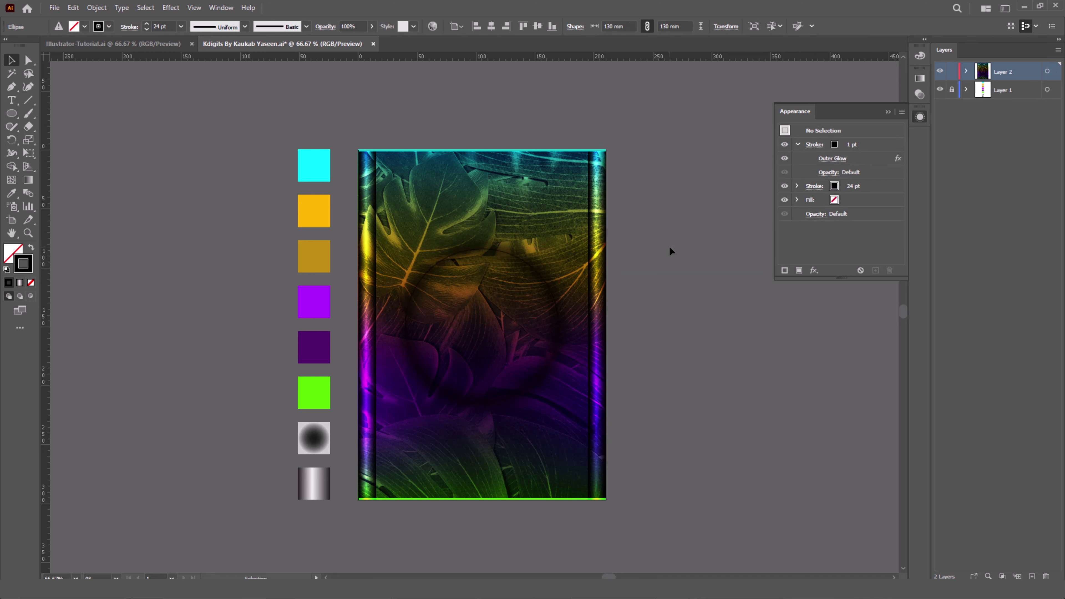
drag(555, 307, 554, 257)
click(555, 257)
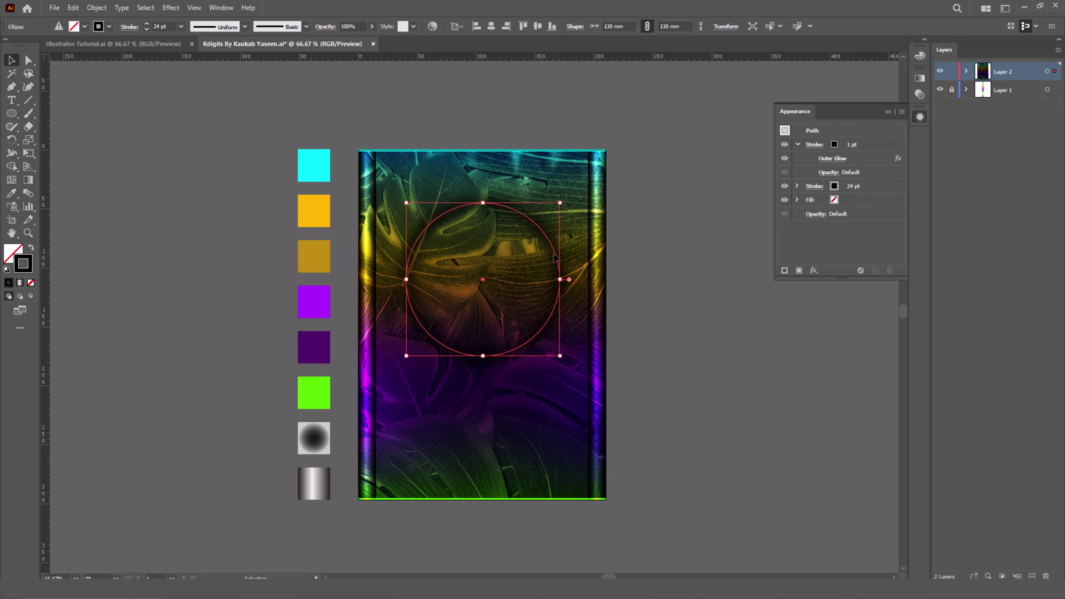
click(653, 265)
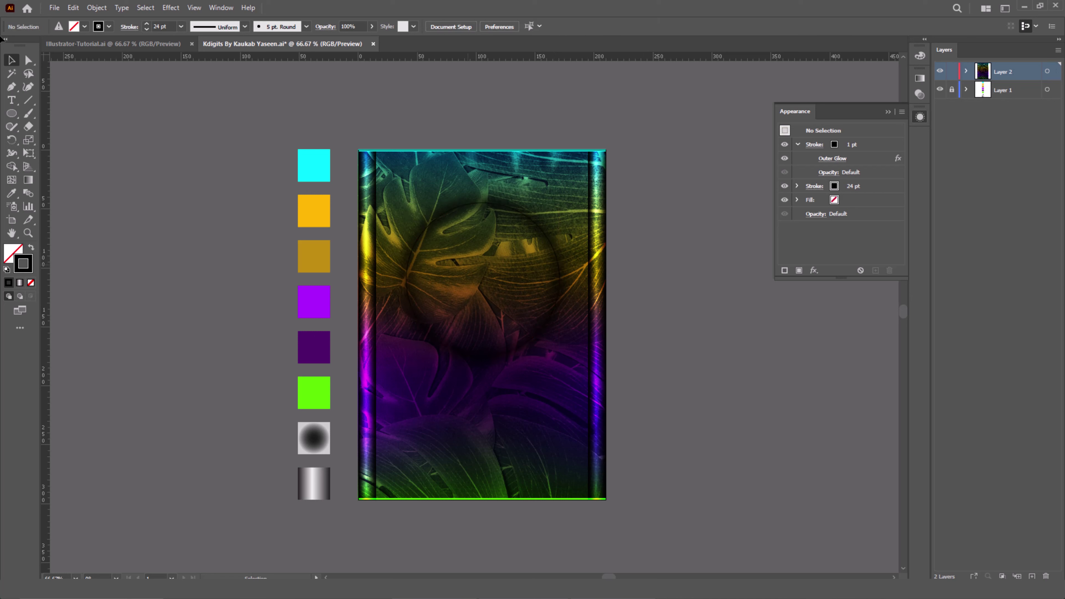
Pick the Ellipse tool and set new shapes to no stroke with a grey fill
click(10, 253)
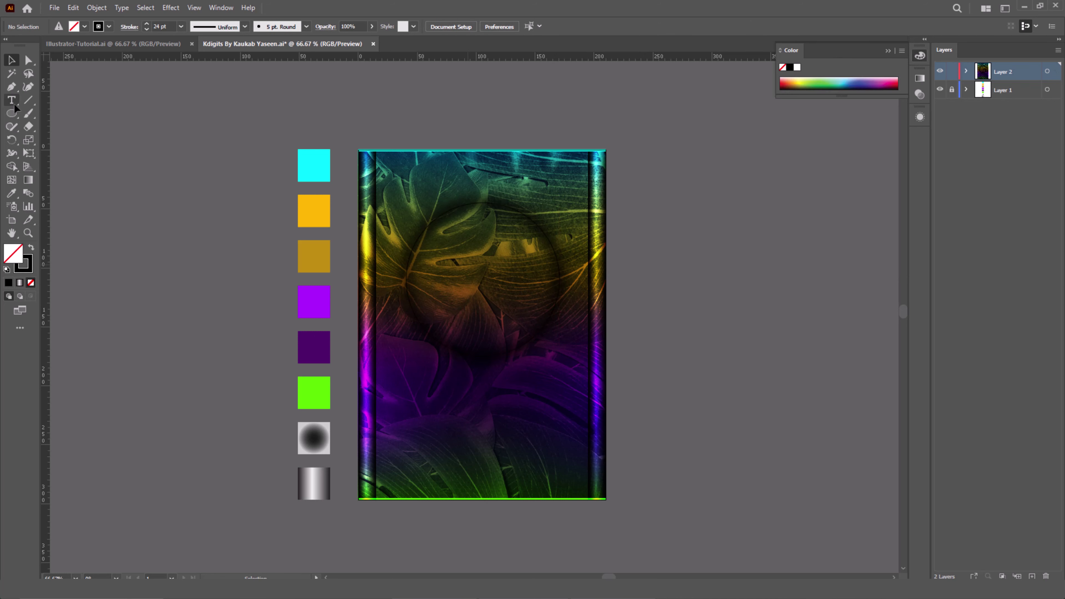
click(11, 113)
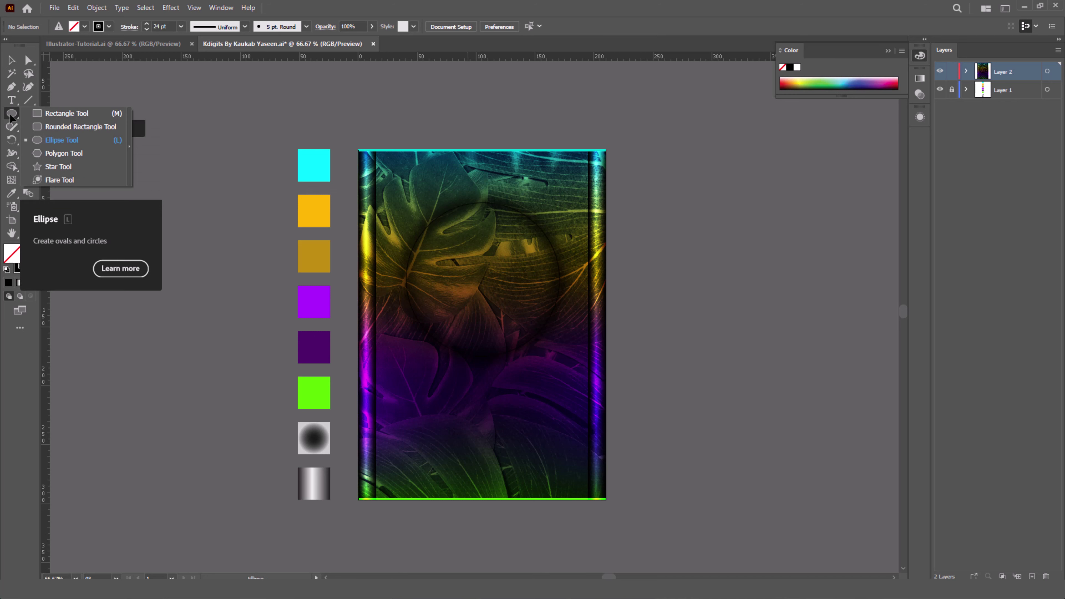
click(65, 143)
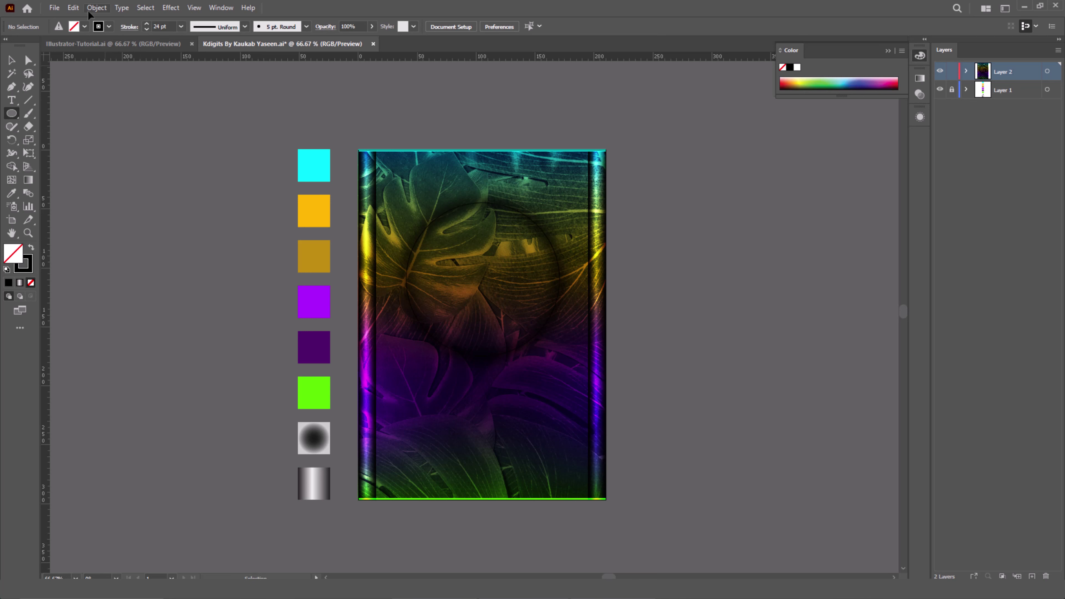
click(103, 26)
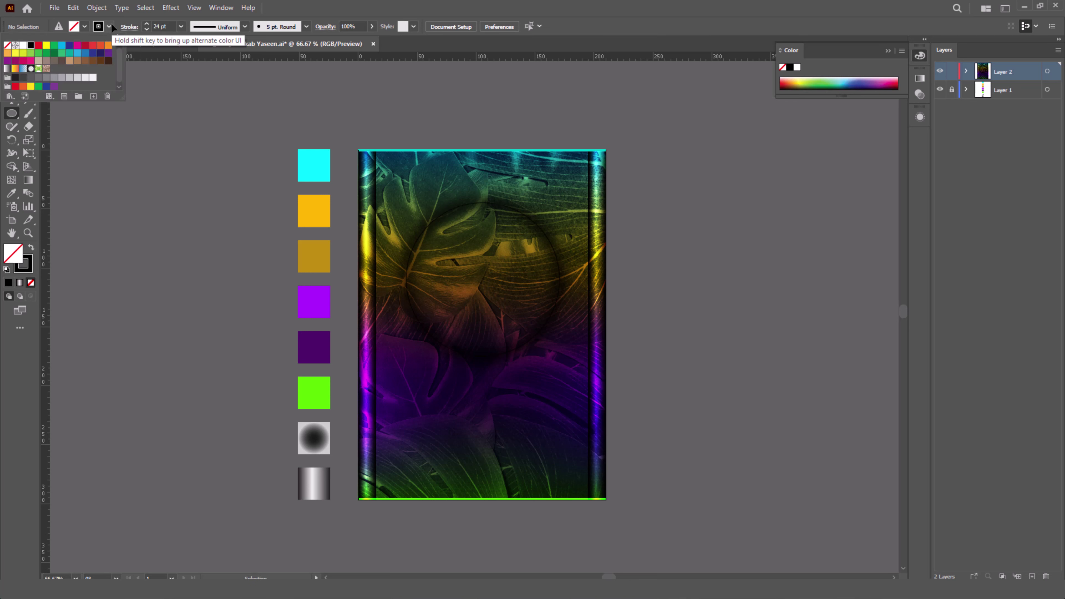
click(7, 46)
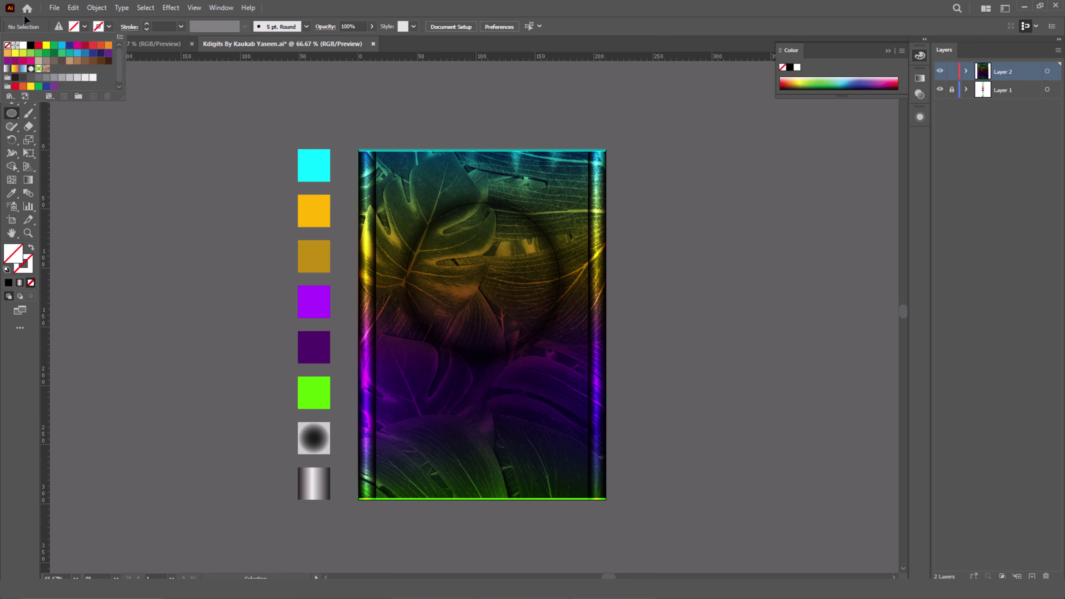
click(83, 25)
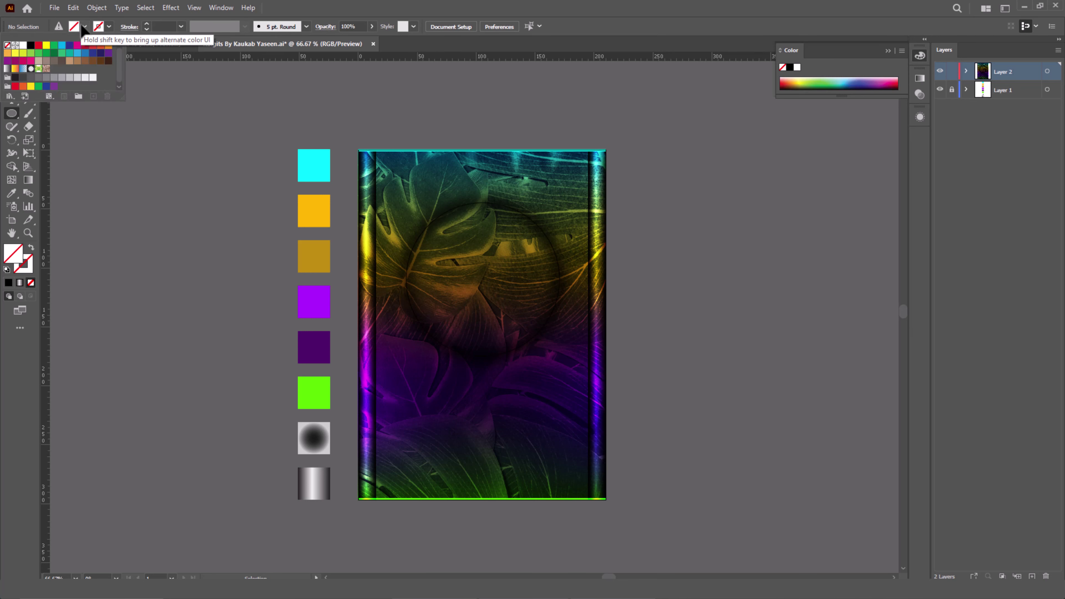
click(83, 27)
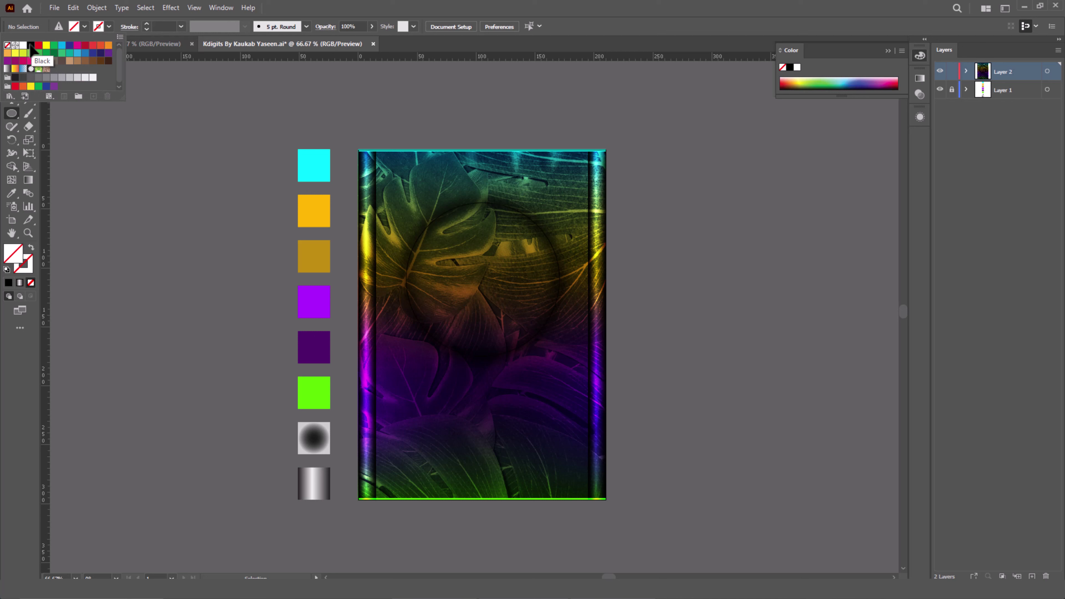
click(30, 78)
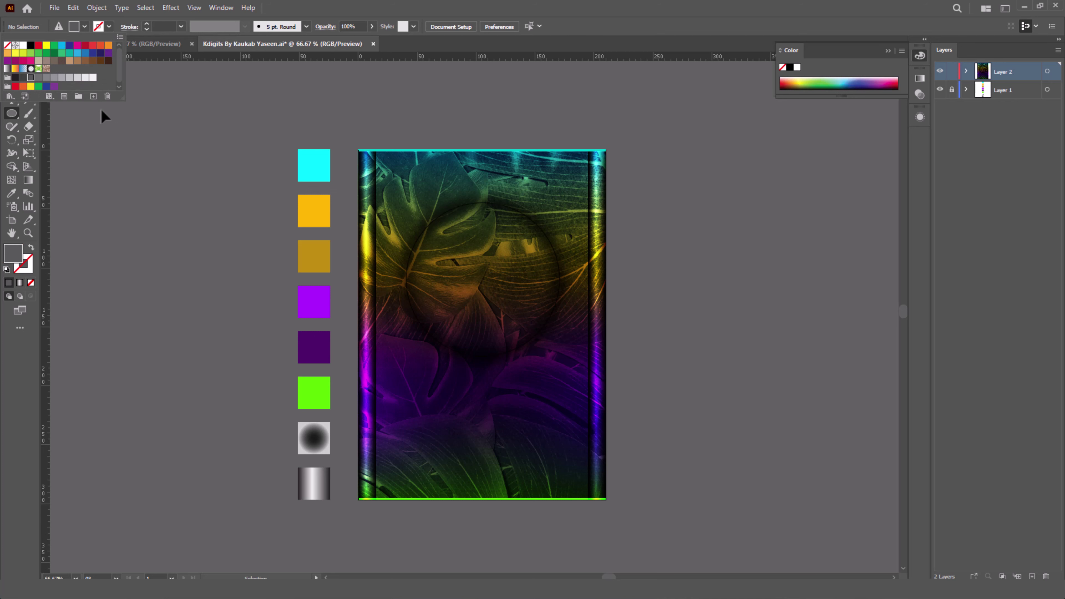
click(104, 117)
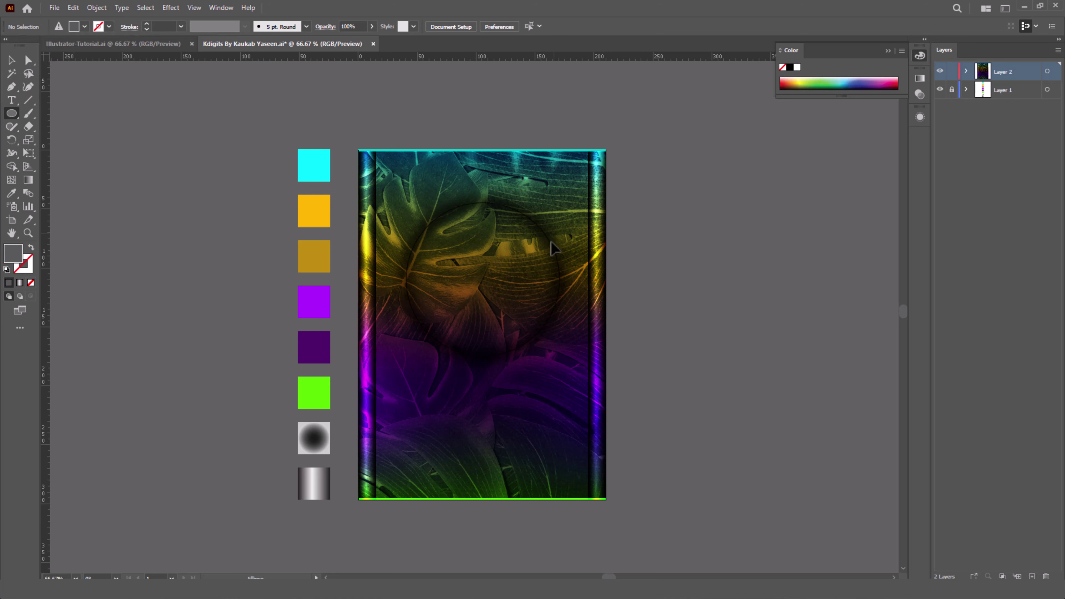
Draw a grey 128 × 128 mm circle
click(439, 275)
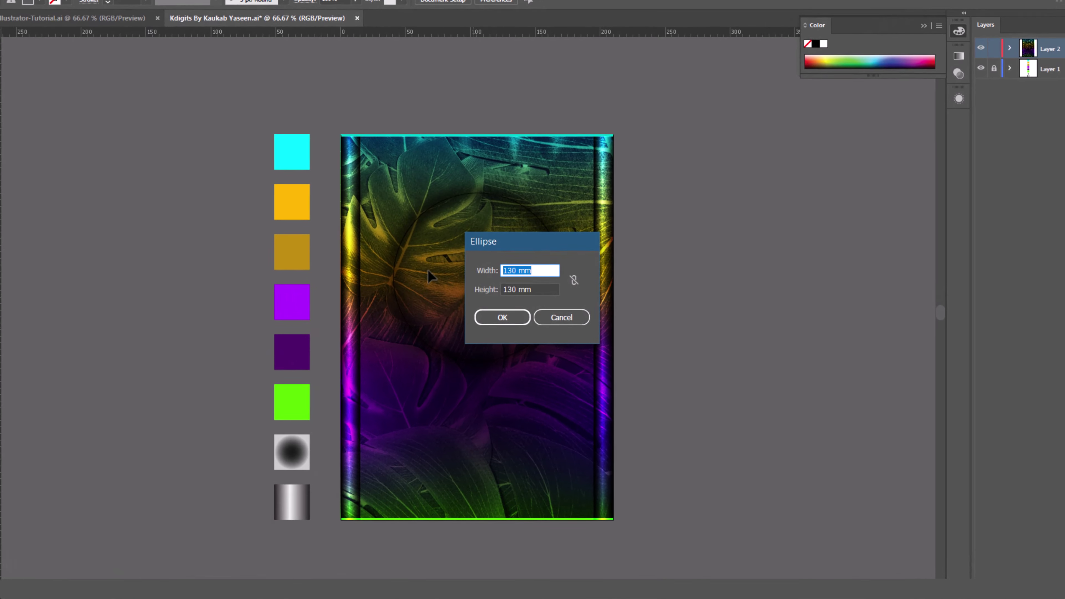
text(128)
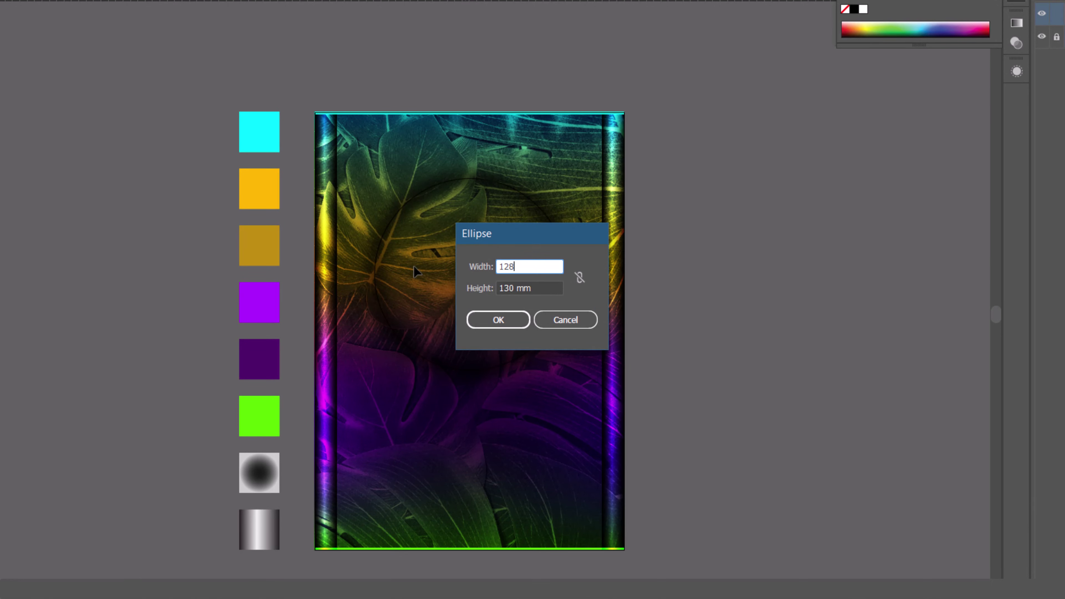
drag(531, 287, 519, 289)
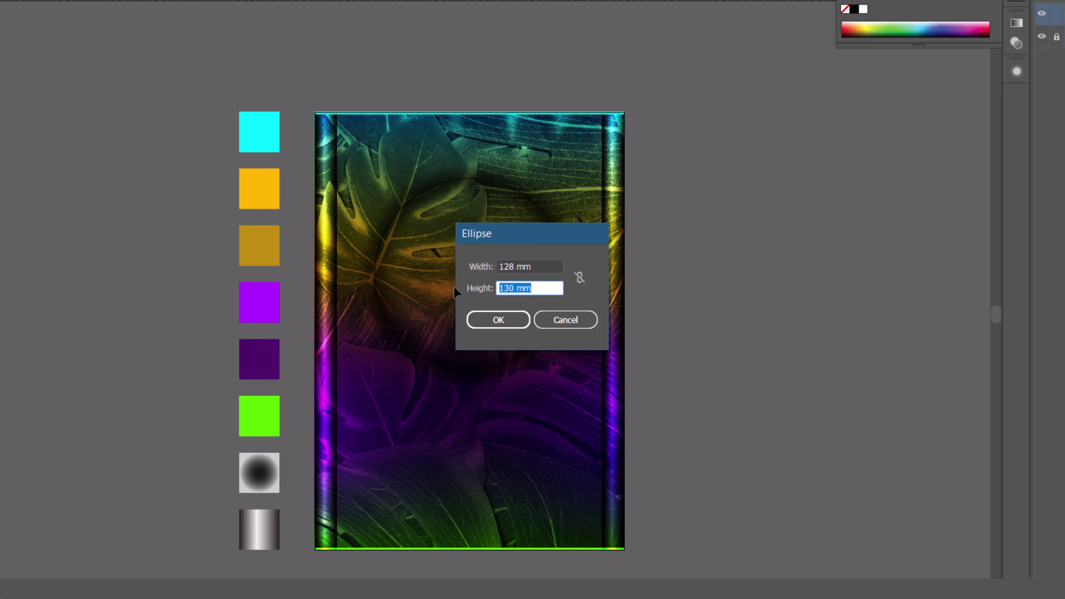
text(128)
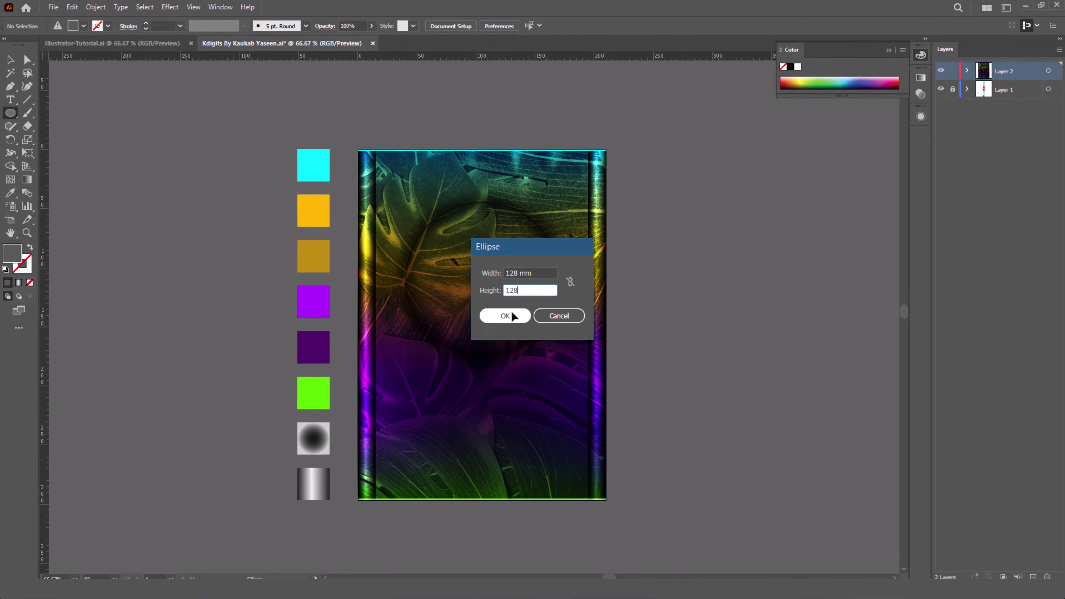
click(512, 316)
Centre the grey circle horizontally and align its centre with the unfilled ring
key(v)
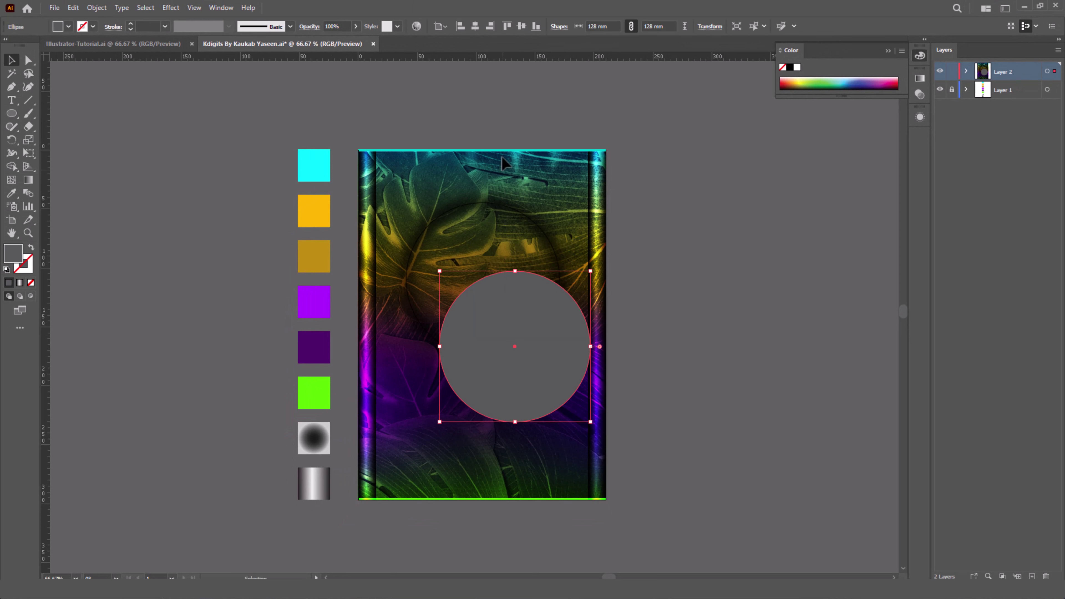
click(475, 26)
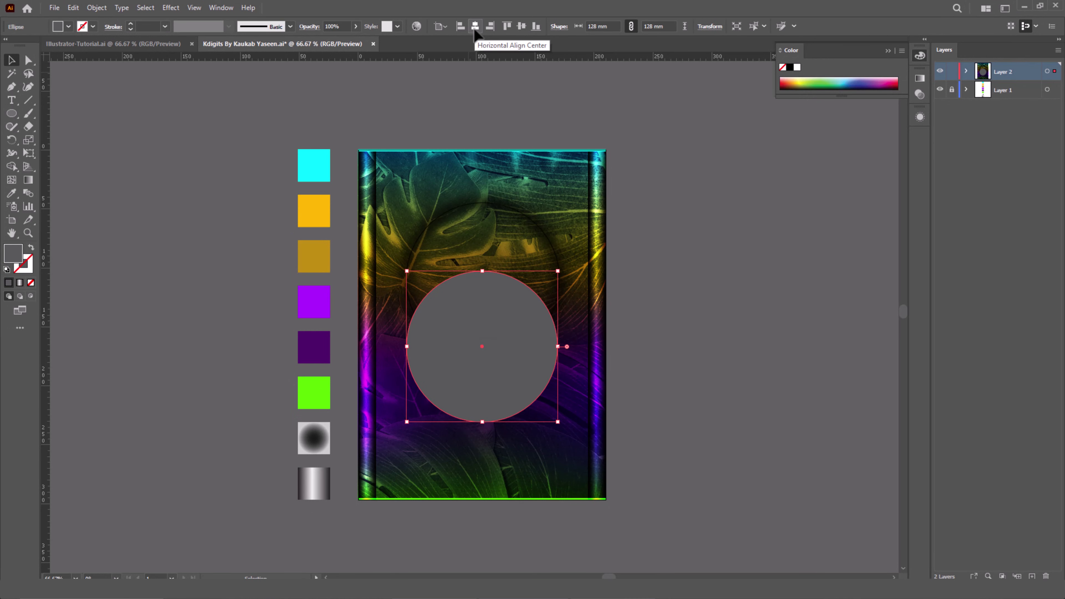
shift+click(485, 206)
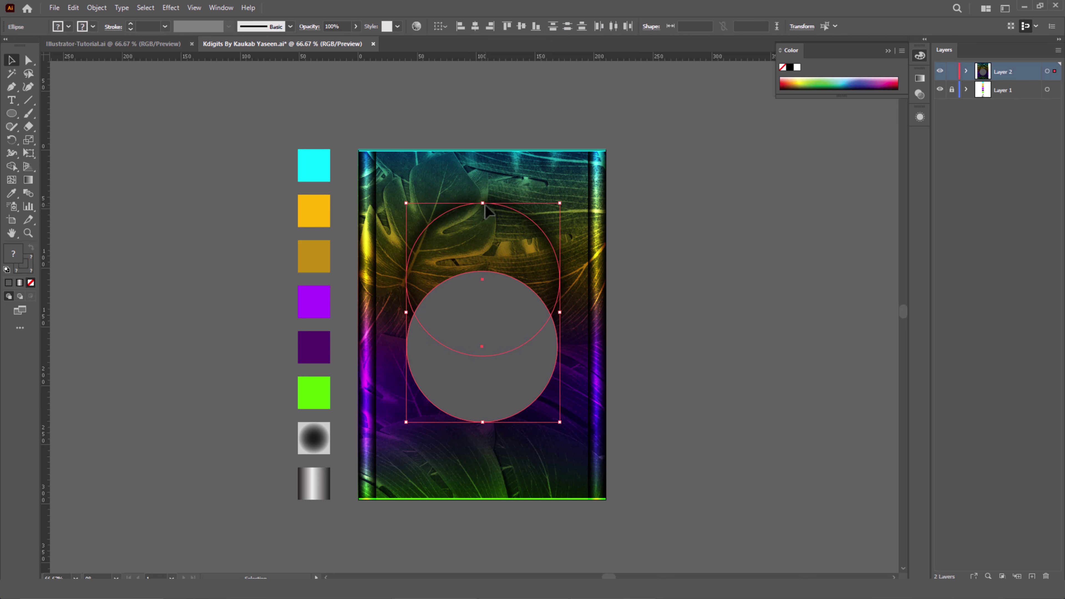
click(518, 27)
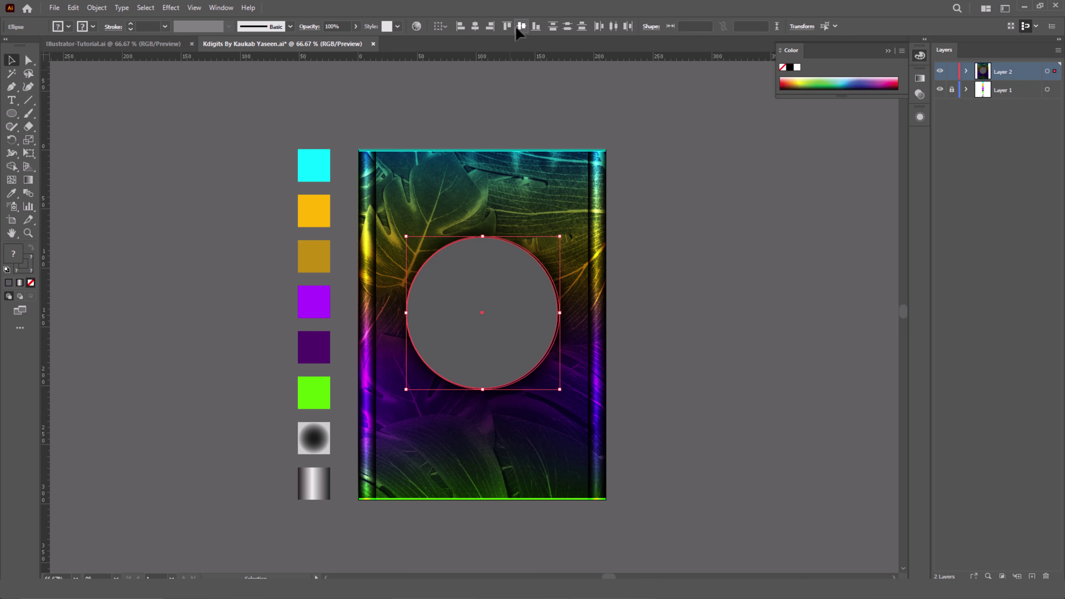
click(474, 27)
click(662, 285)
click(473, 306)
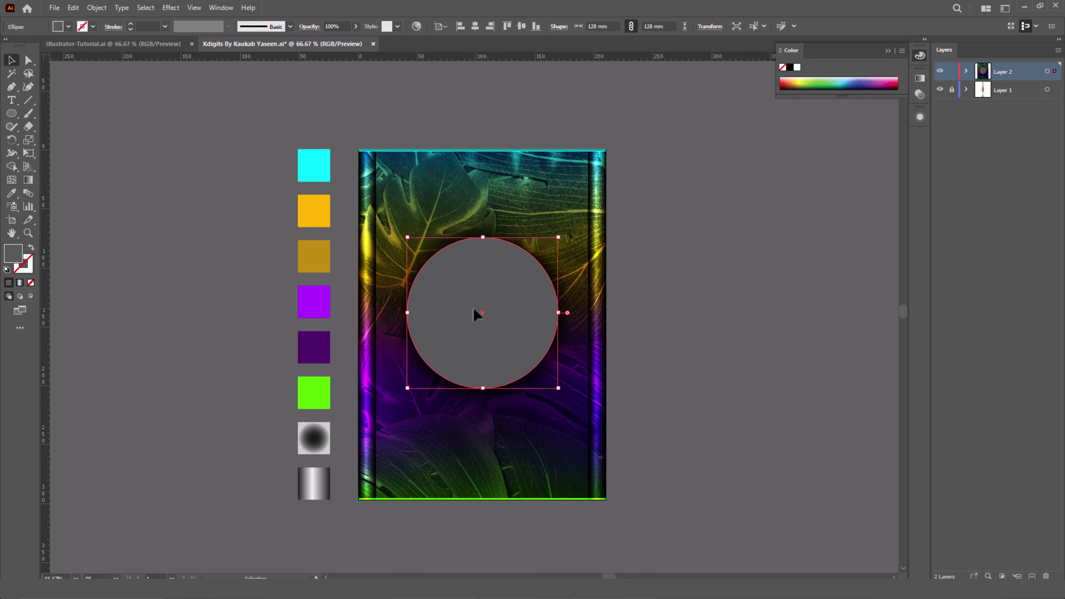
Copy the radial gradient swatch's fill onto the grey circle with the Eyedropper
key(i)
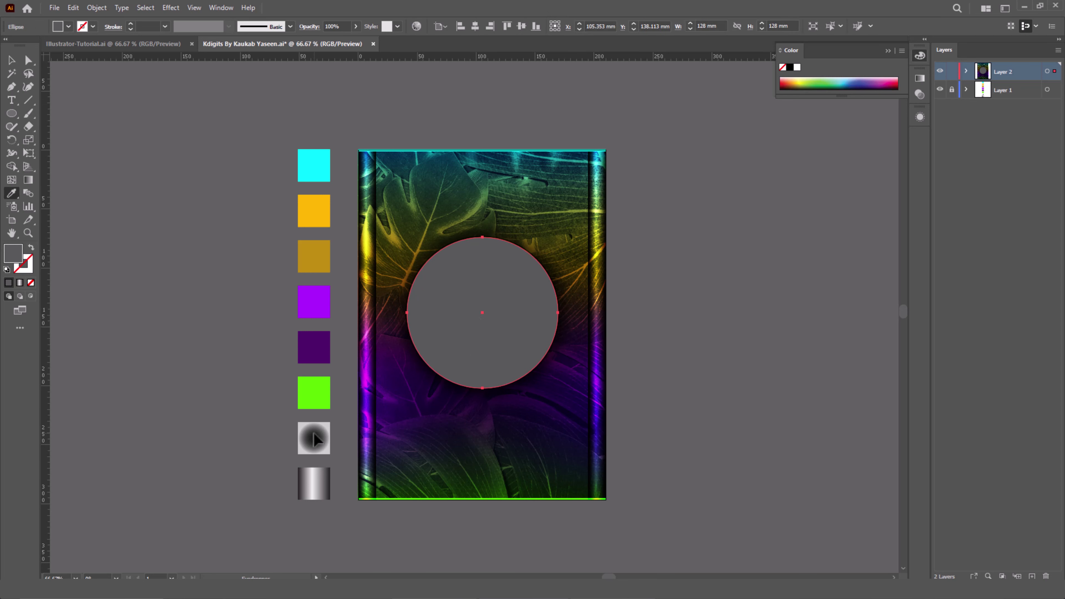
click(315, 440)
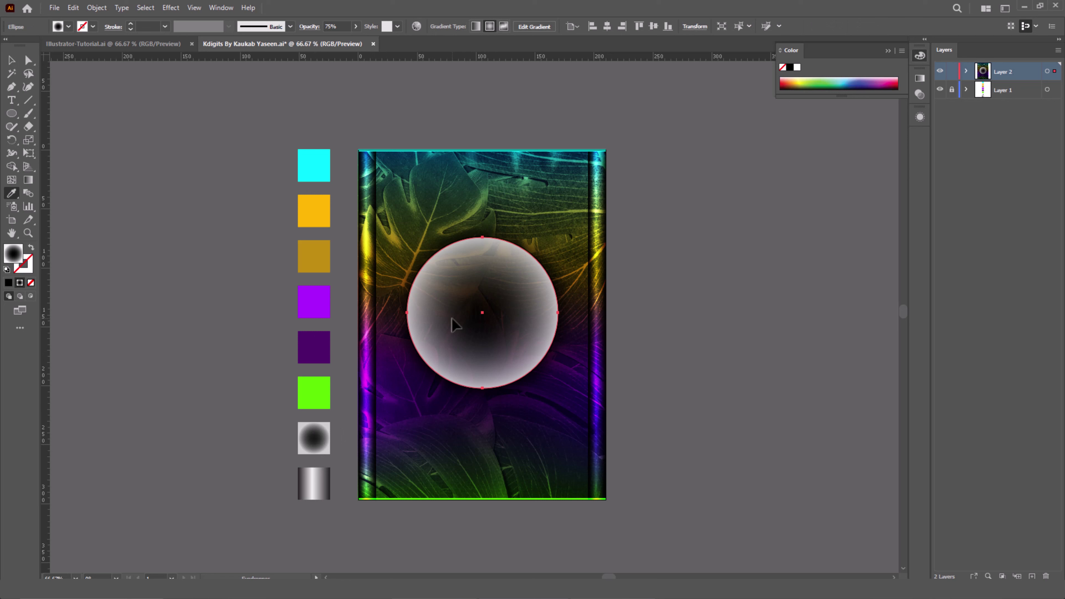
key(v)
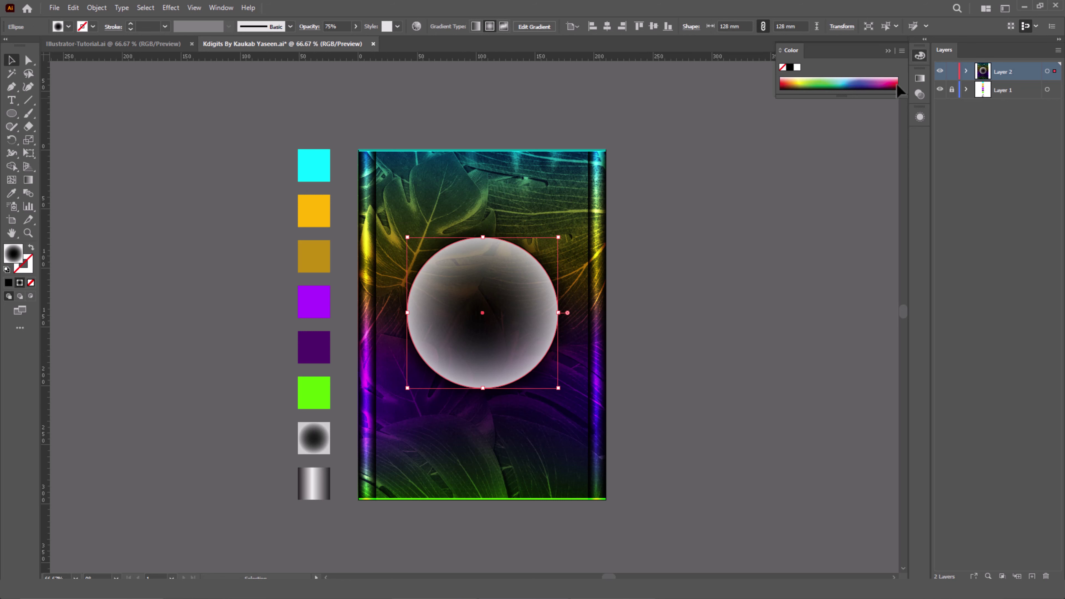
click(918, 78)
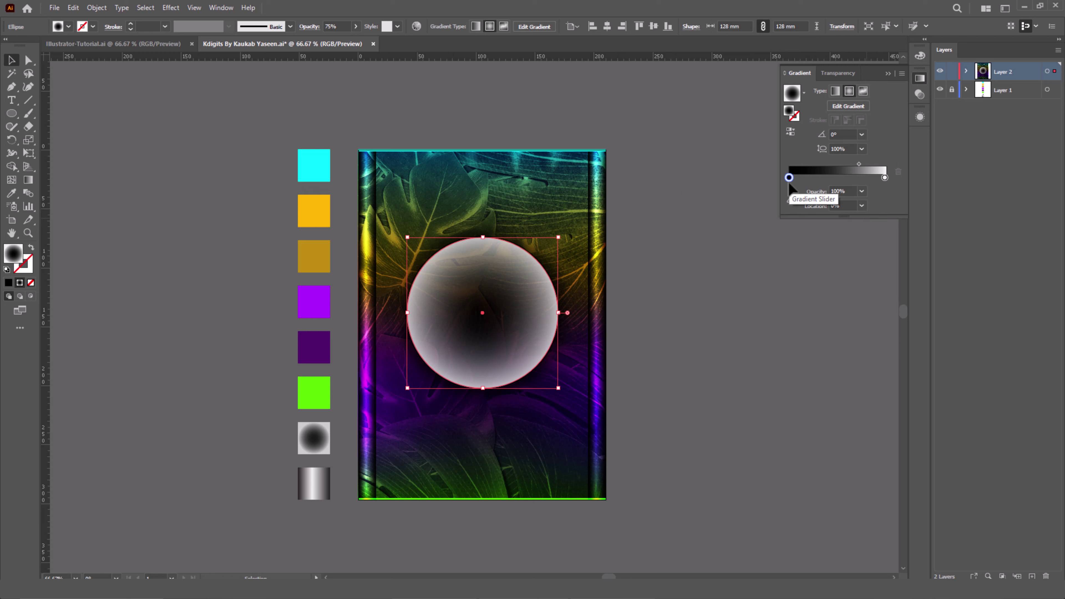
click(824, 323)
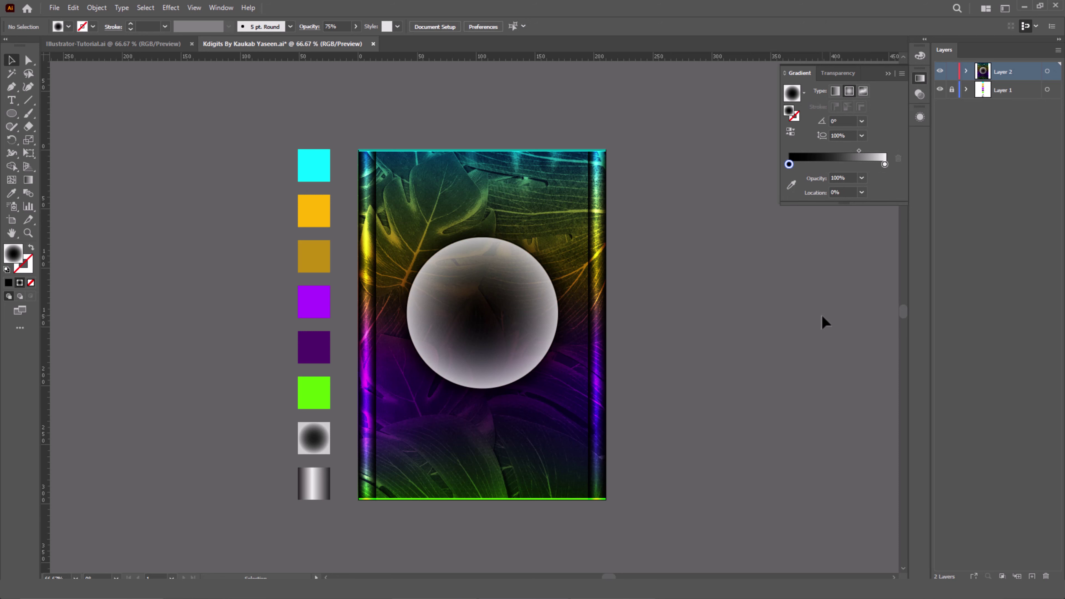
click(500, 304)
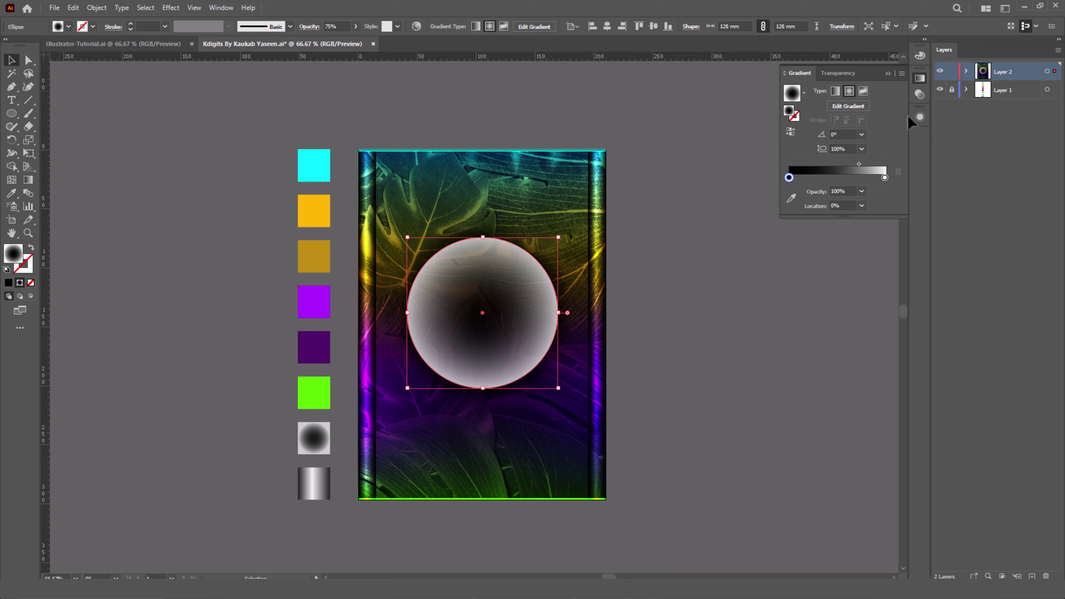
Set the gradient circle's blending mode to Color Dodge in the Transparency panel
click(921, 94)
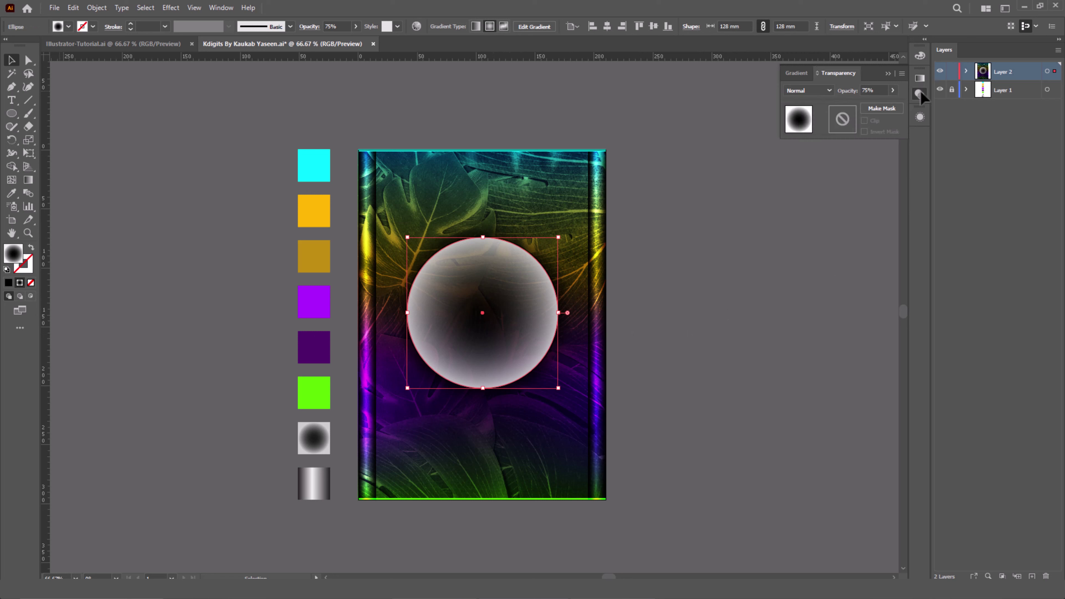
click(829, 91)
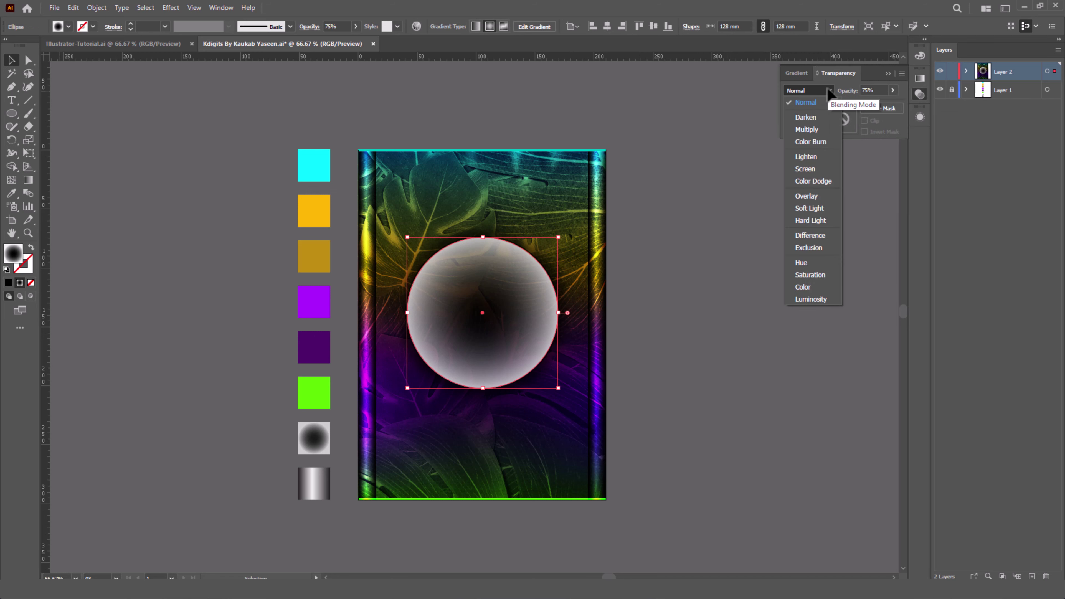
click(835, 177)
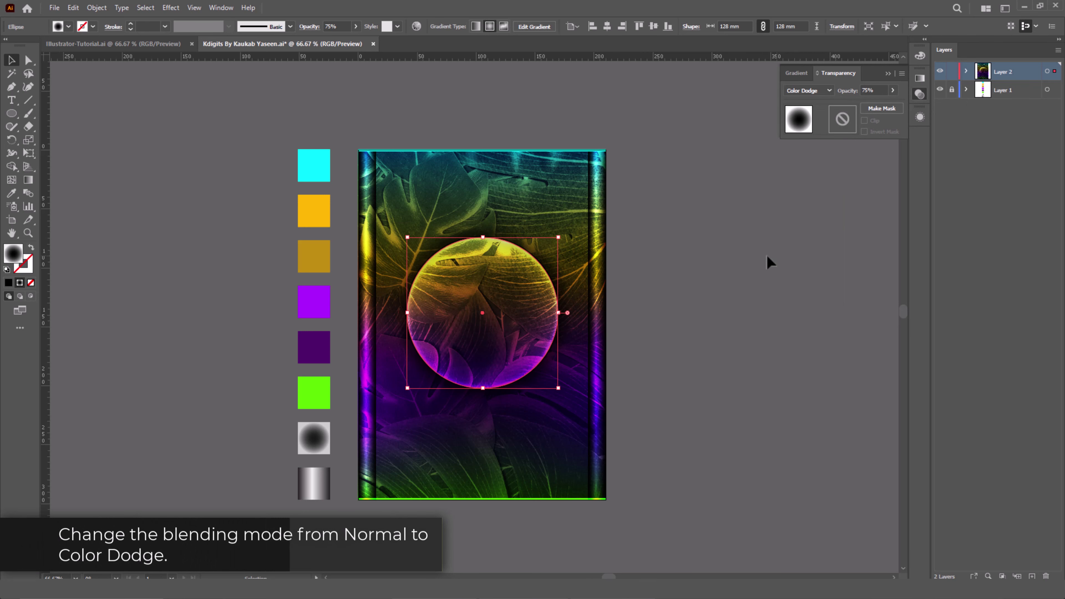
click(753, 254)
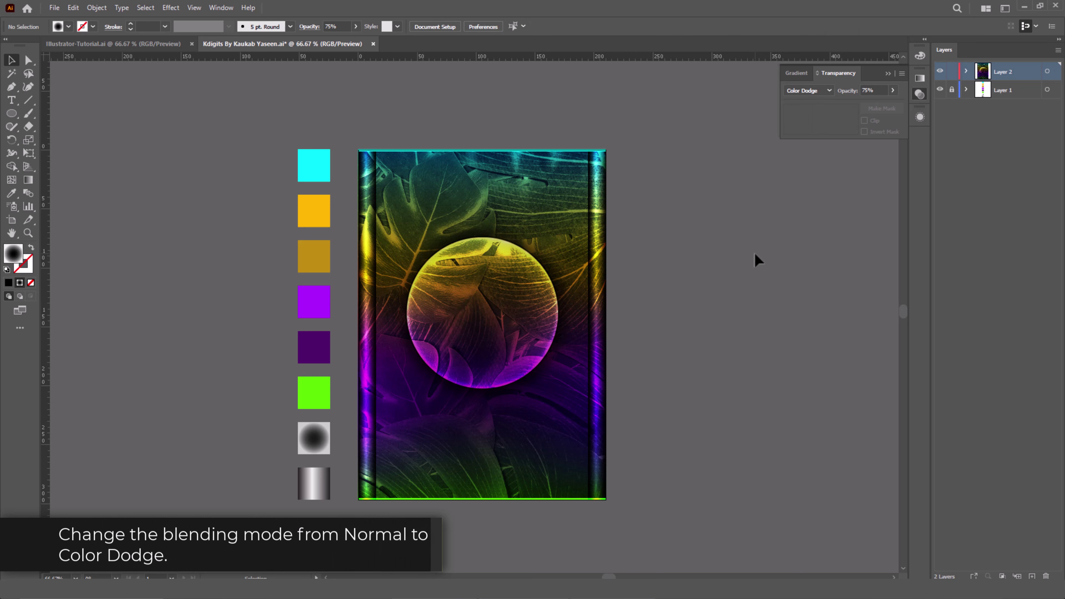
click(886, 72)
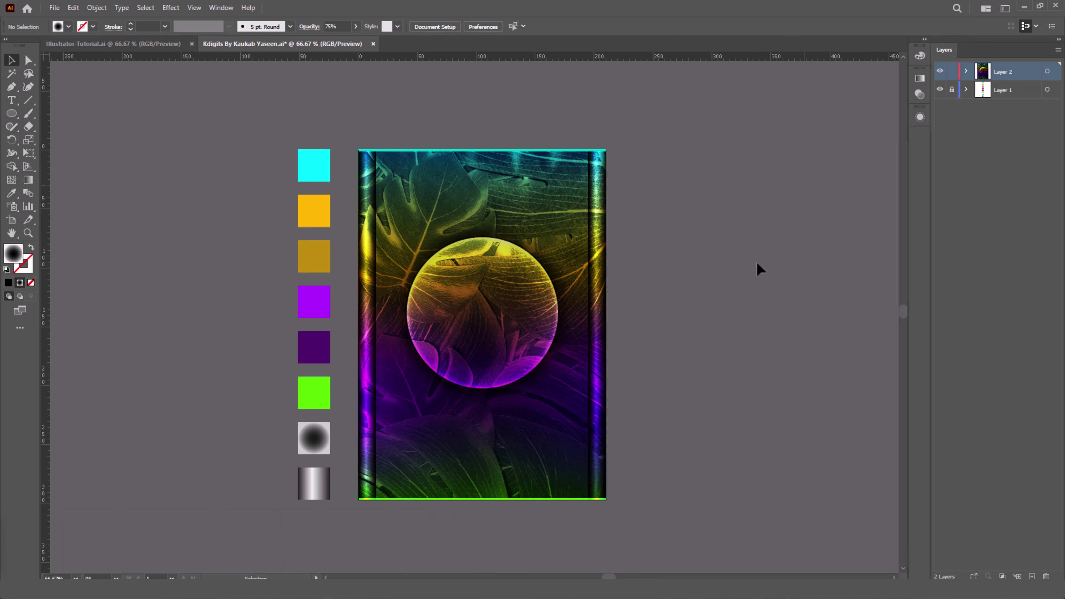
Paste the PARTY Flyer text group, then raise the circle group and centre it horizontally
key(ctrl+shift+v)
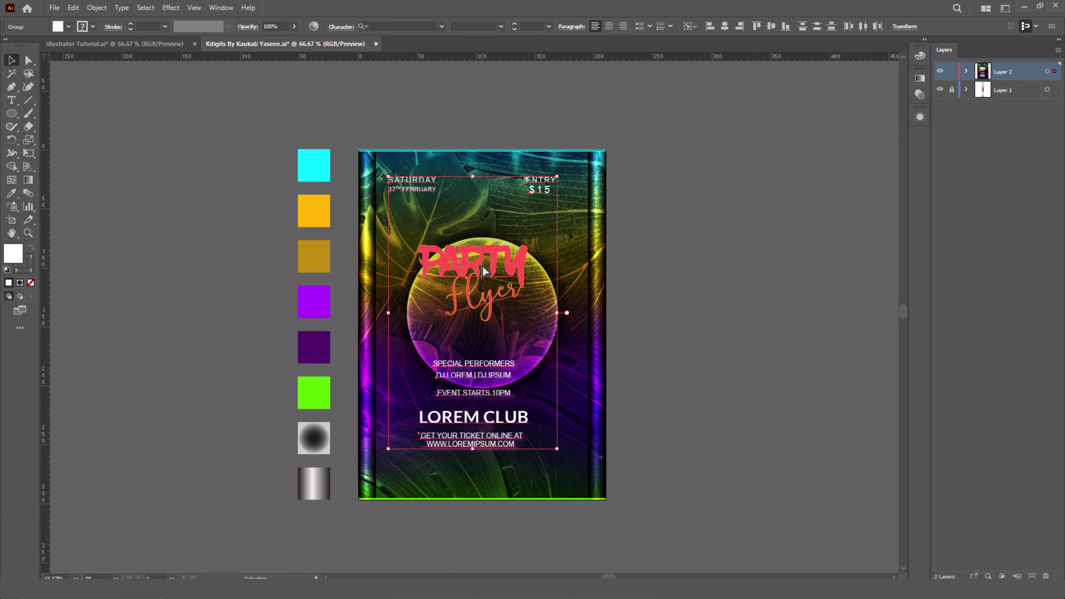
click(738, 336)
click(549, 324)
drag(547, 303, 541, 281)
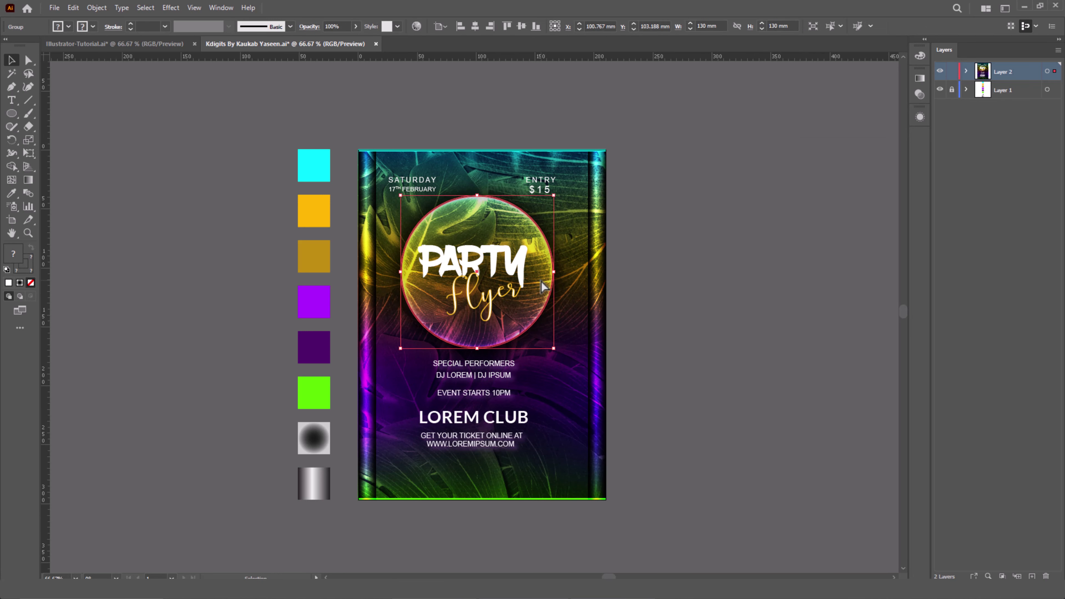
click(476, 28)
Centre the PARTY Flyer title in the circle and the event details on the flyer
click(473, 262)
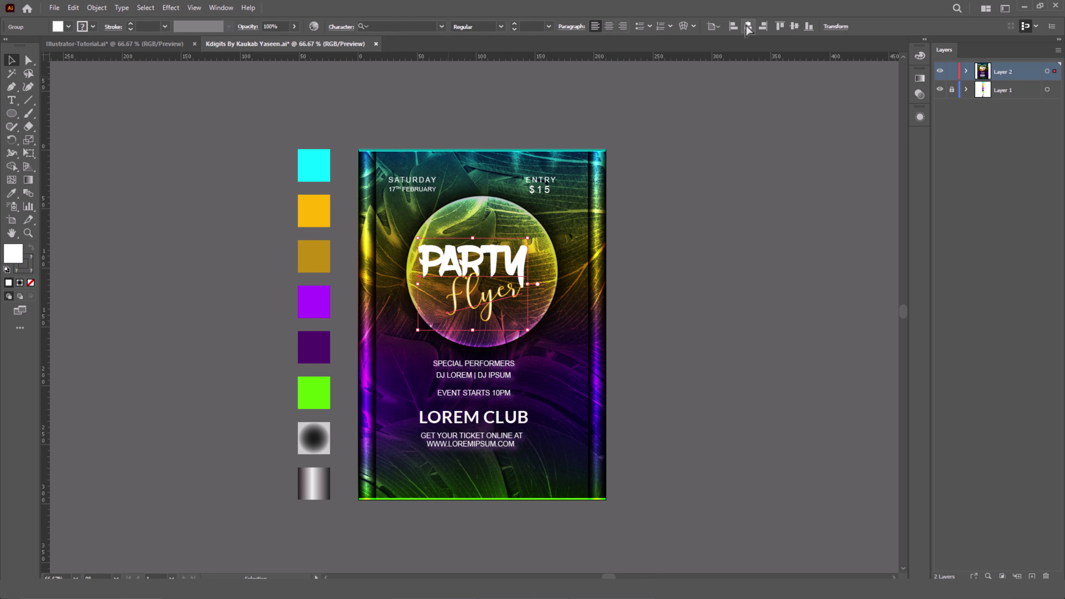
click(748, 27)
click(722, 213)
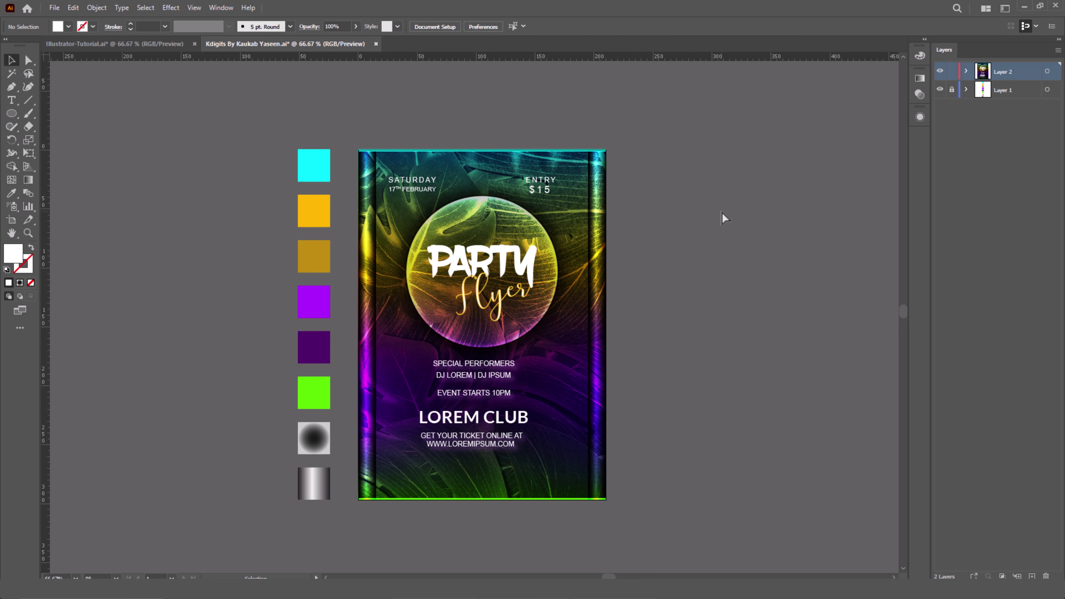
click(505, 426)
click(794, 26)
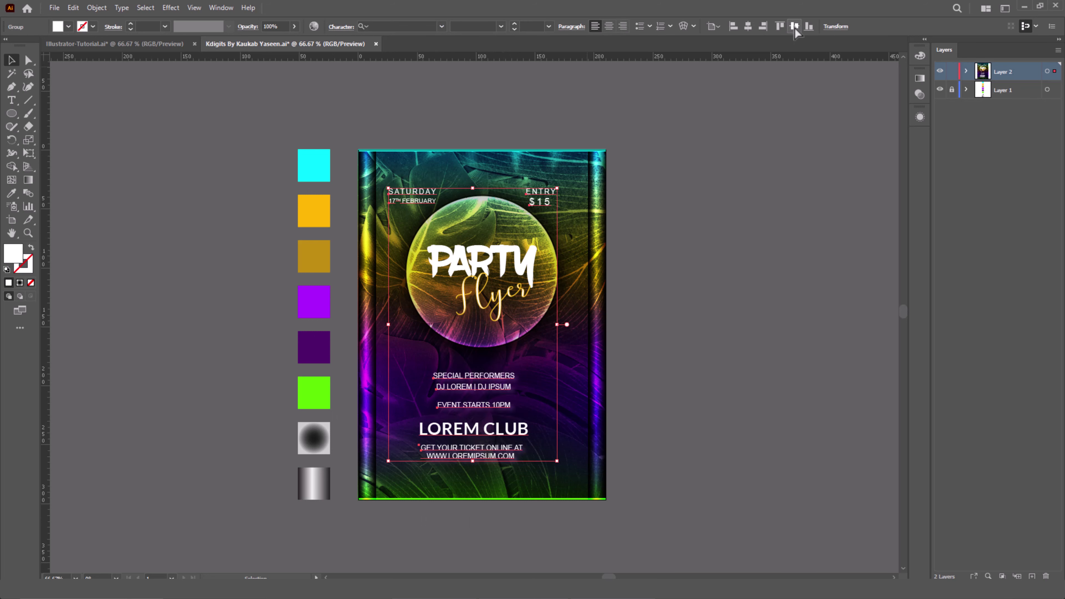
click(747, 26)
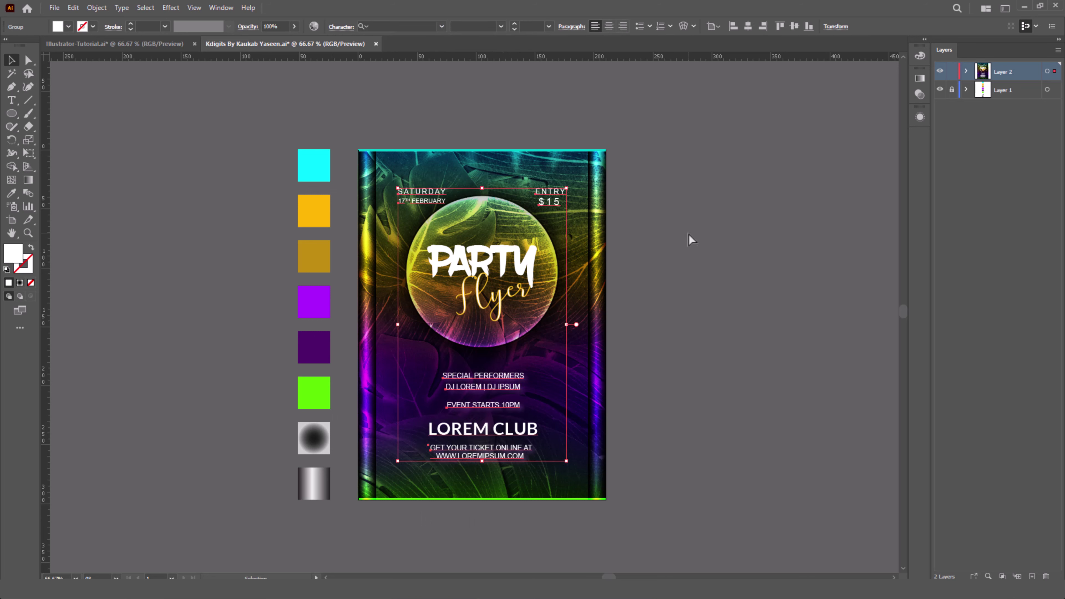
click(691, 240)
Nudge the circle and title slightly lower on the flyer
click(497, 272)
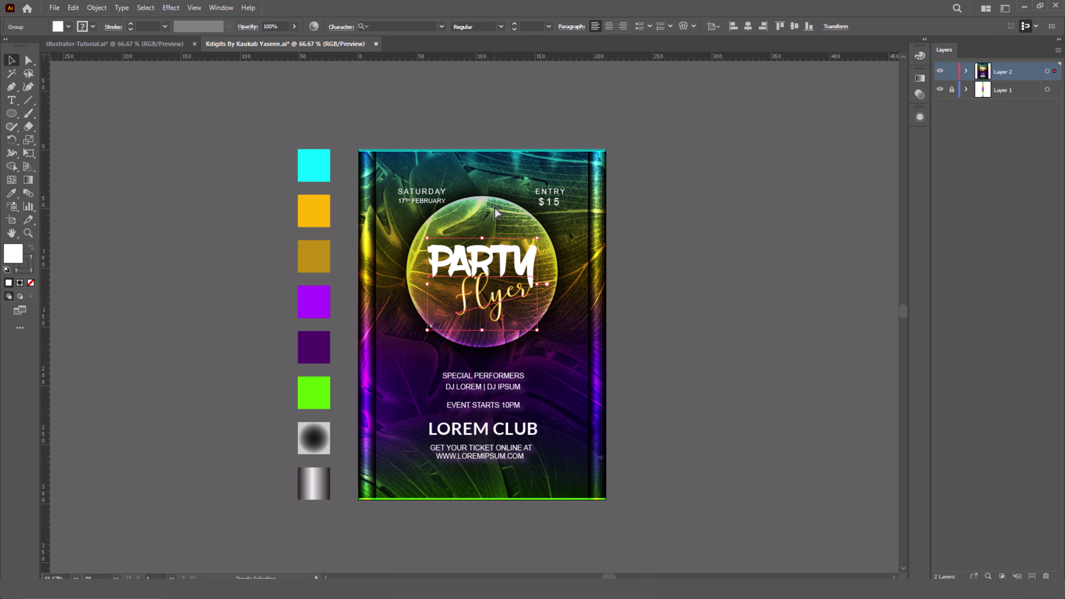
drag(495, 207, 495, 215)
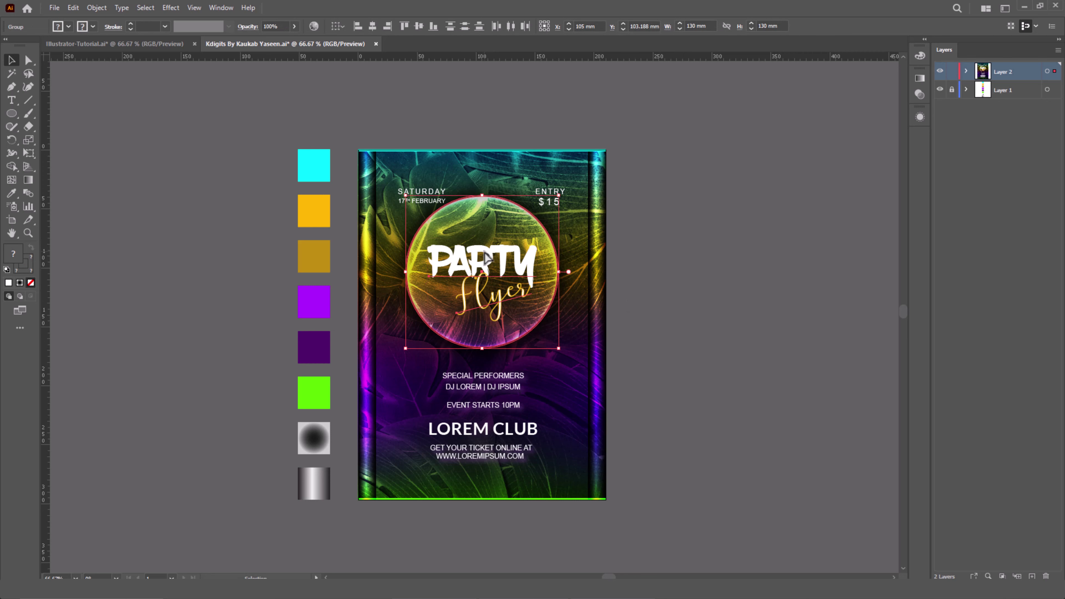
click(744, 268)
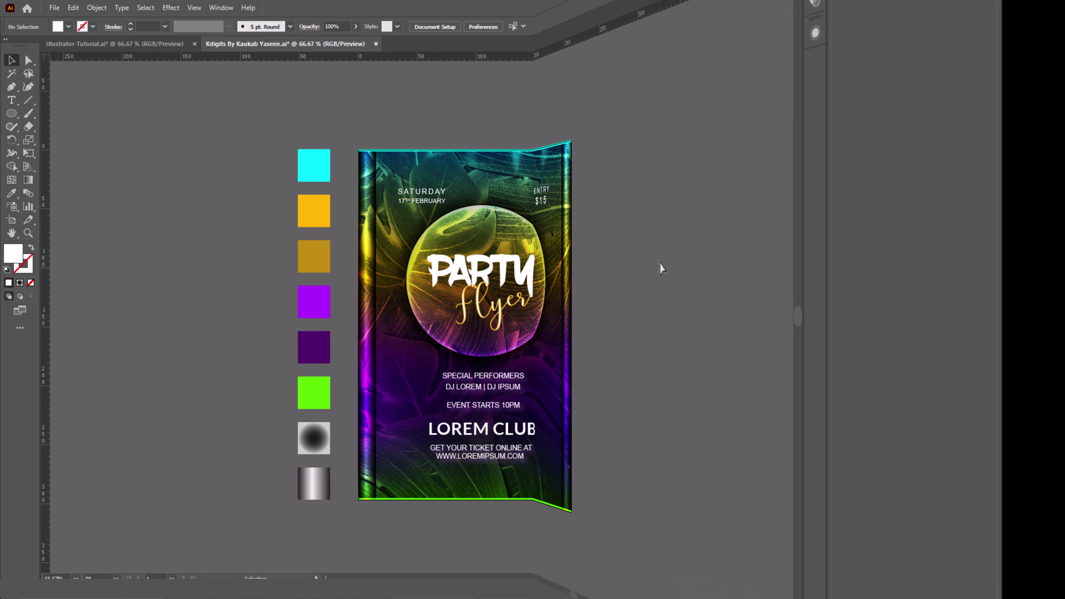